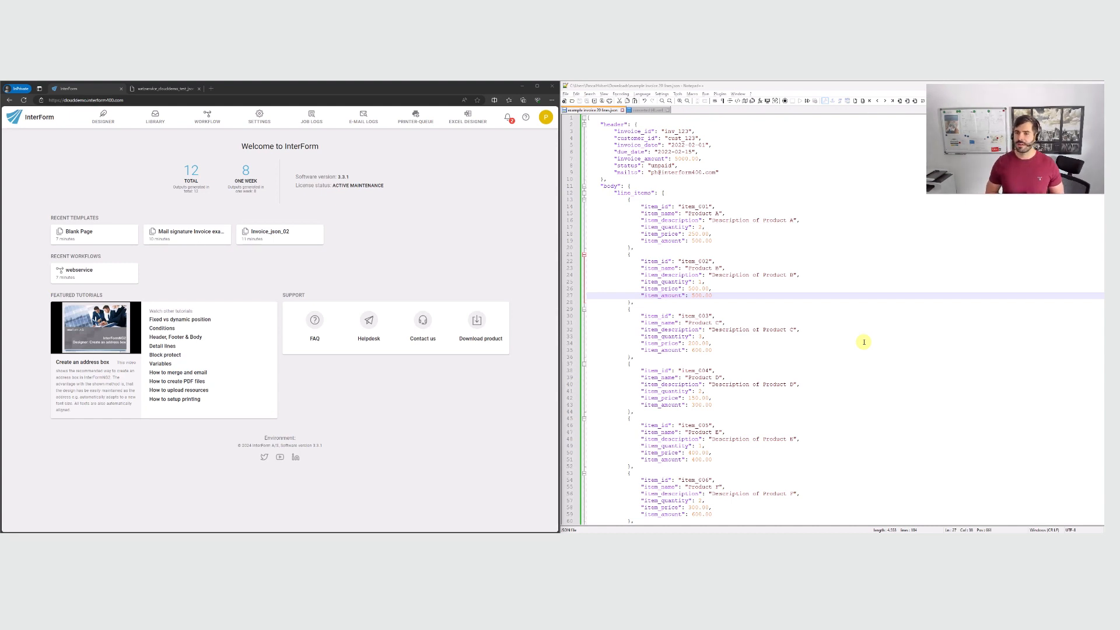
- Examine the header, body line items and footer of the example invoice JSON file
left_click(841, 255)
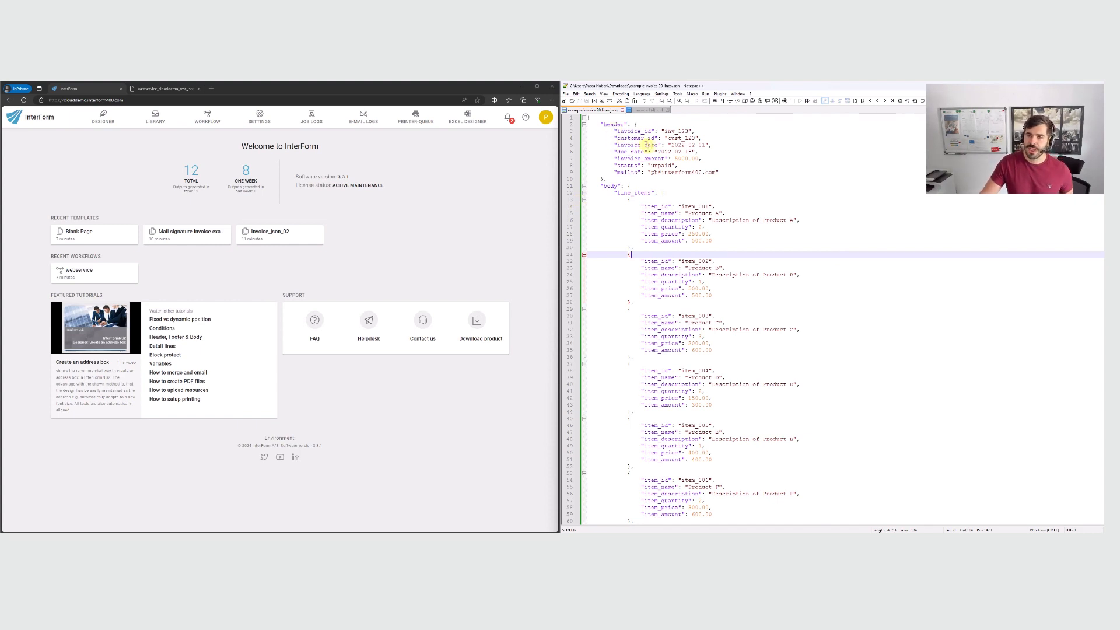
left_click_drag(628, 133, 655, 134)
left_click(705, 145)
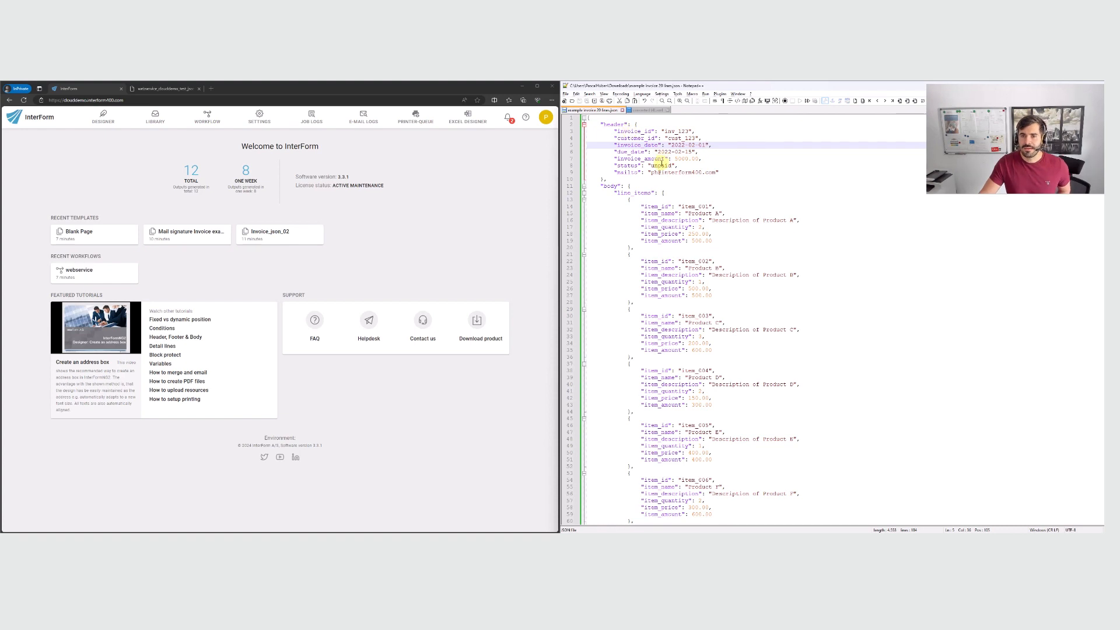
left_click(620, 172)
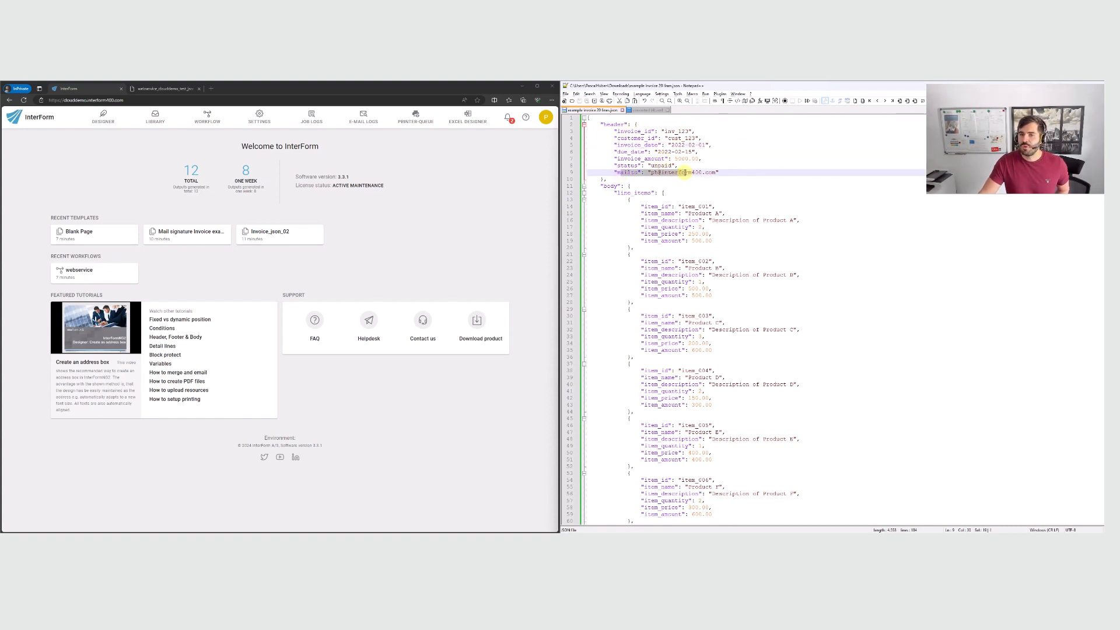
left_click(738, 185)
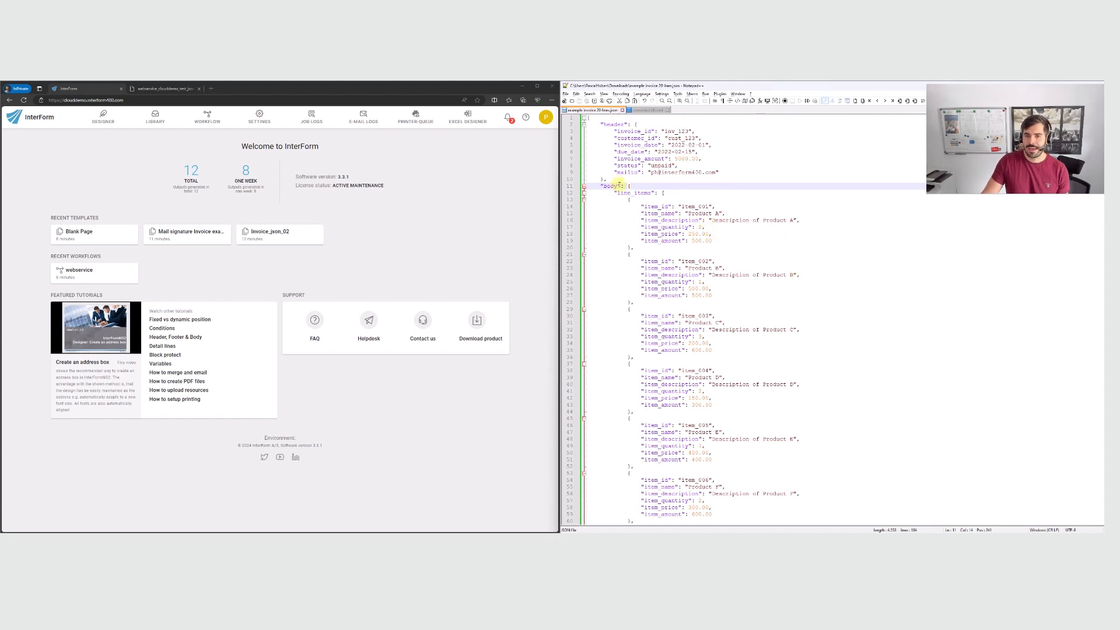
scroll(688, 403, "down", 20)
scroll(689, 405, "up", 8)
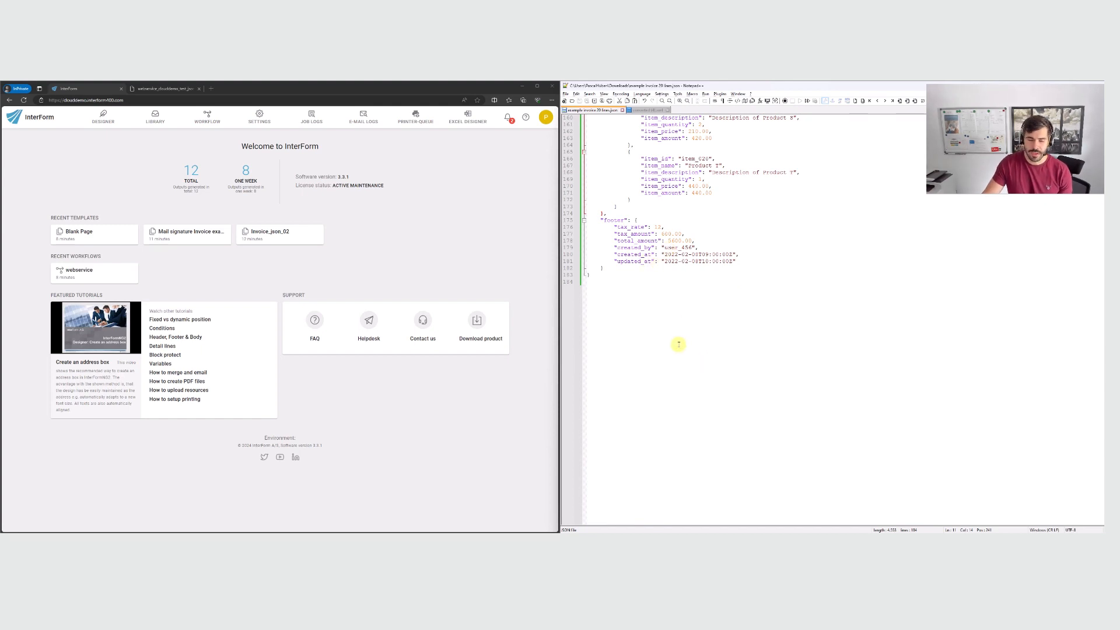
scroll(679, 344, "up", 20)
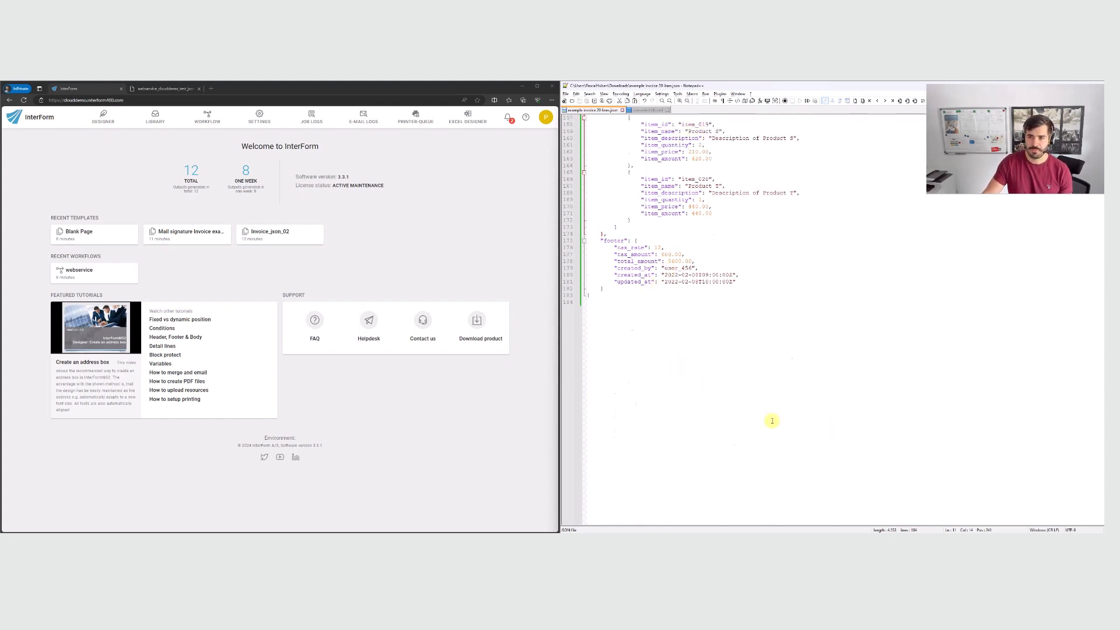
left_click(691, 198)
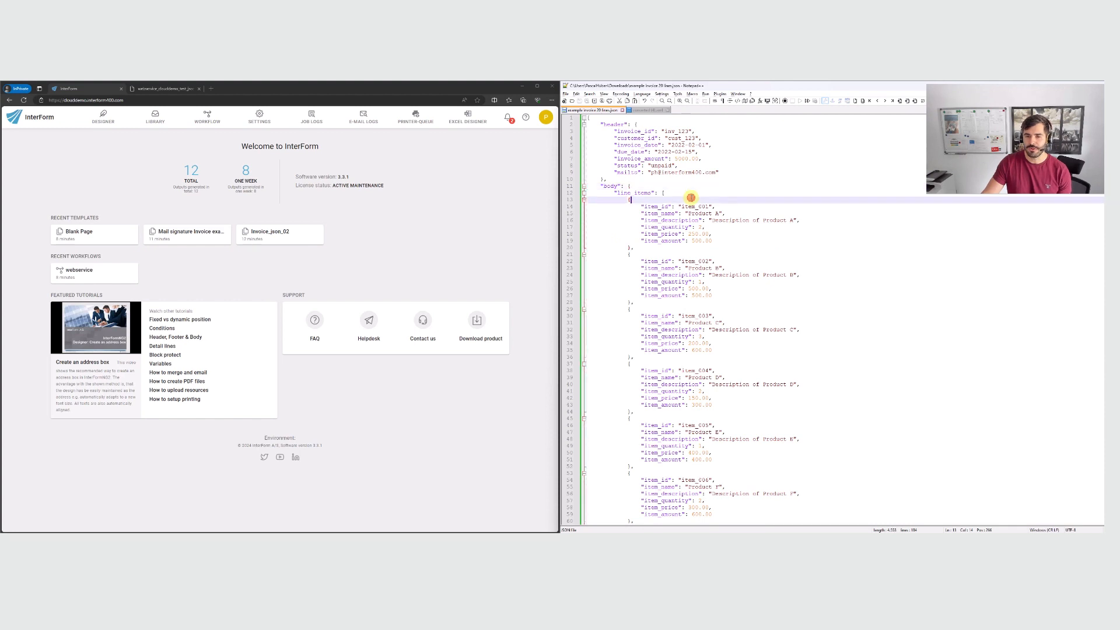
left_click(407, 196)
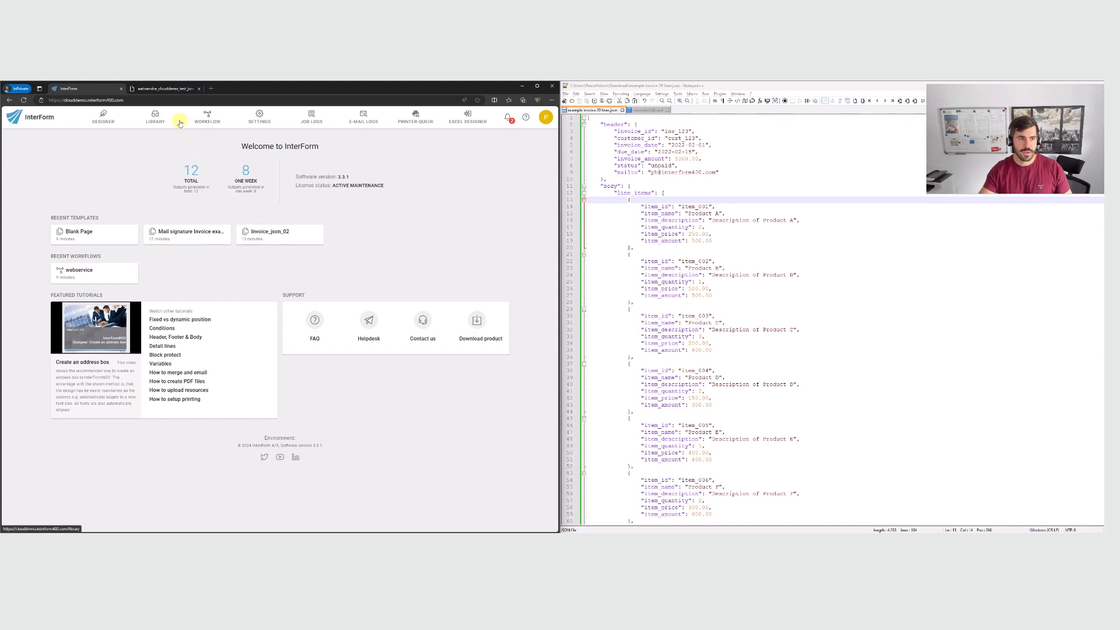
left_click(812, 302)
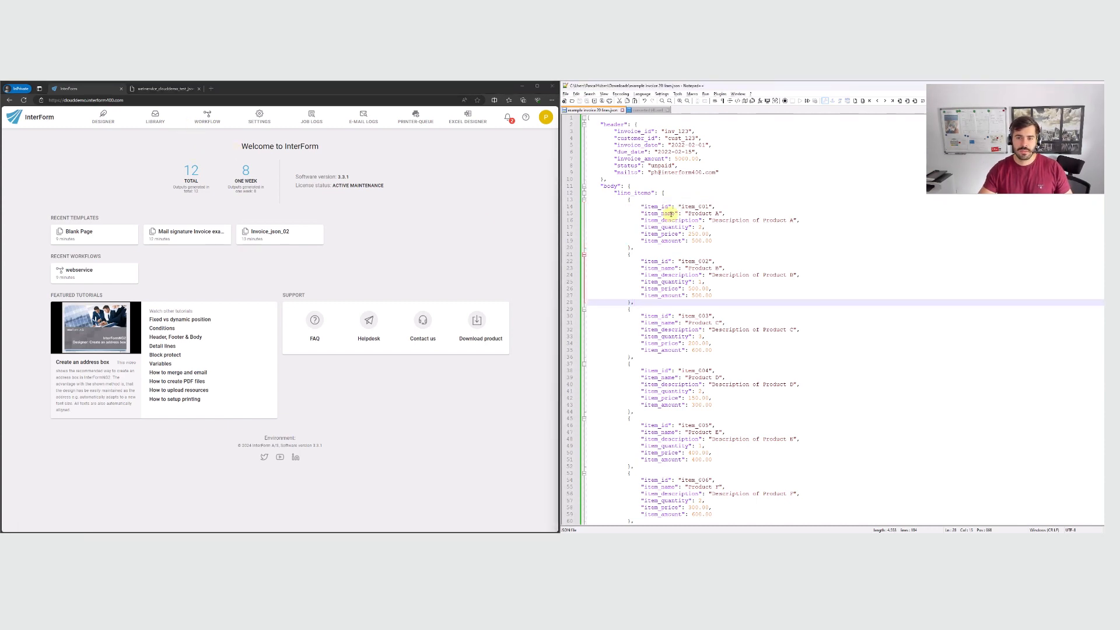
- Open the webservice workflow and inspect the settings of its REST Webservice Basic input
left_click(205, 119)
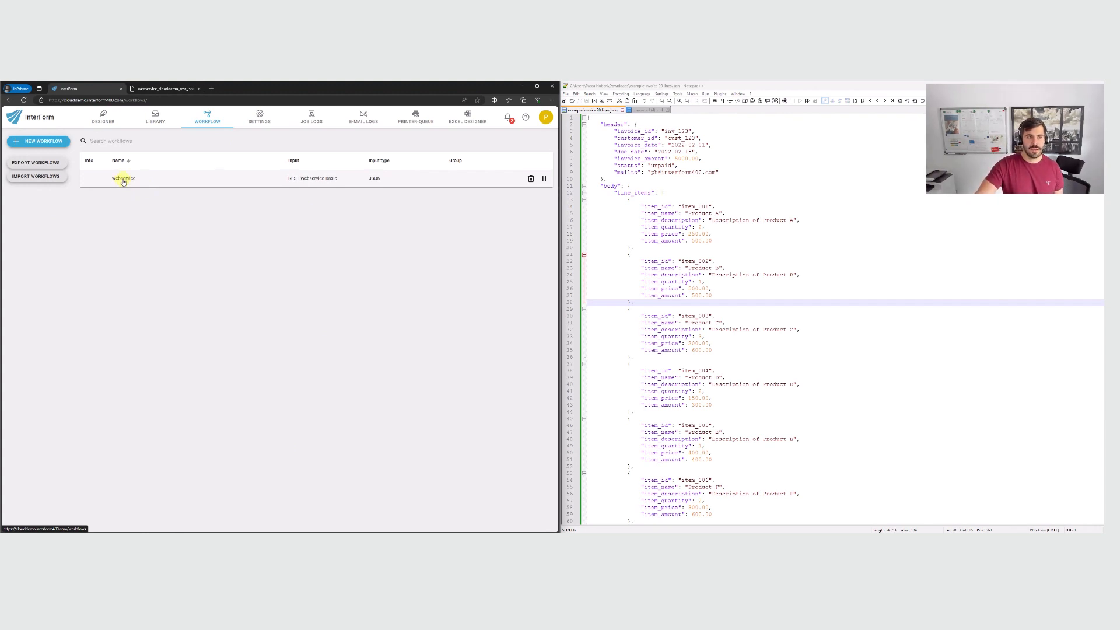
left_click(123, 180)
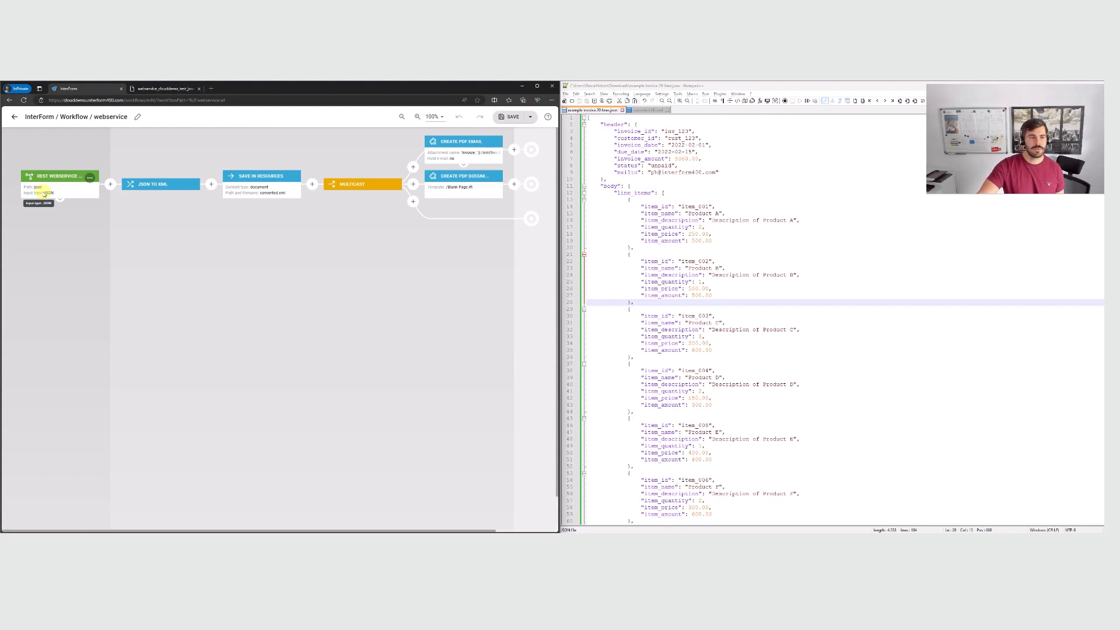
left_click(46, 193)
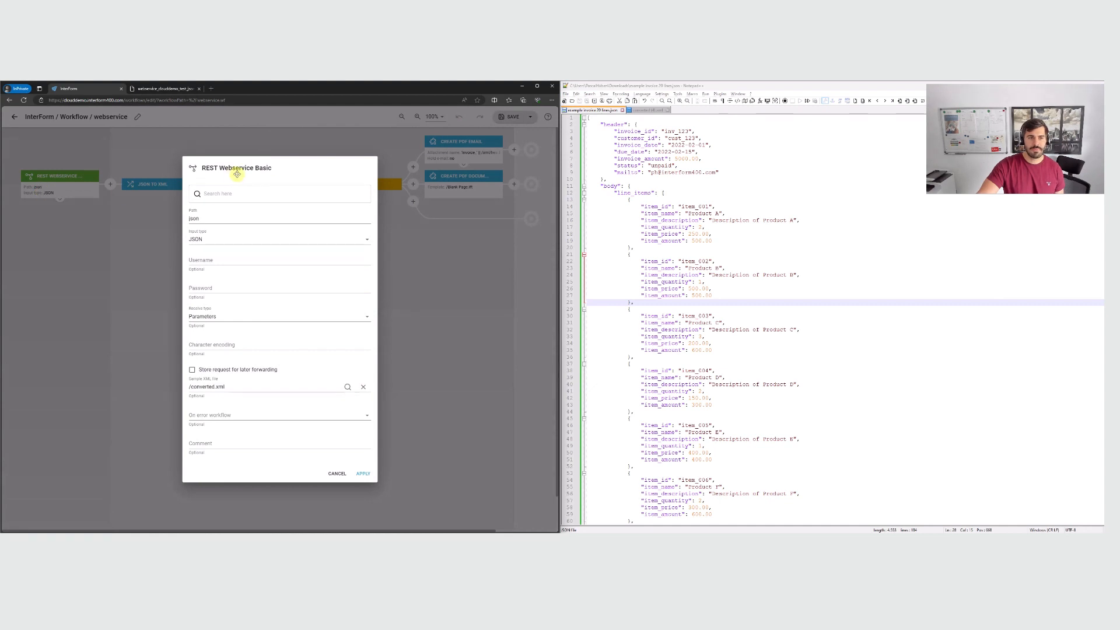
left_click(107, 247)
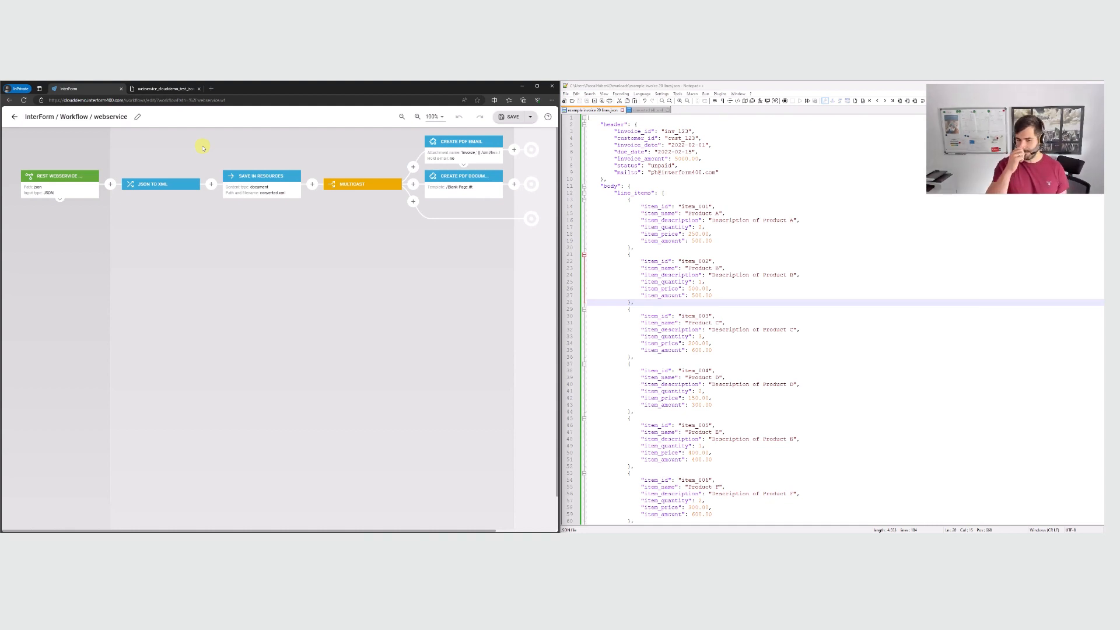
- Enlarge the text box on the webservice JSON test page and clear all of its content
left_click(173, 92)
left_click_drag(56, 118, 164, 266)
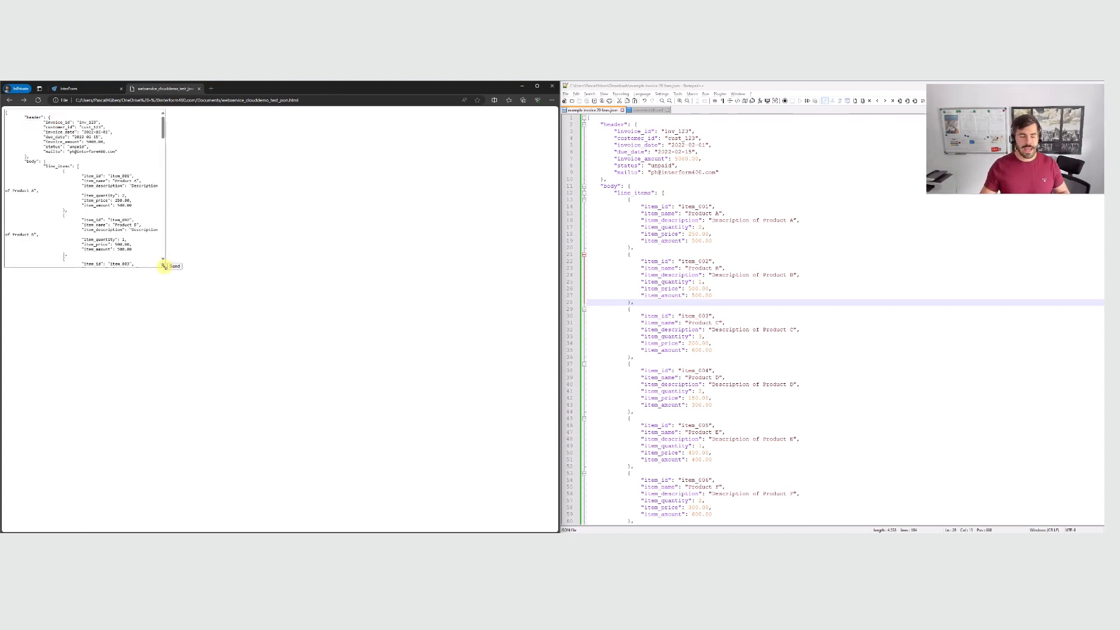
left_click(124, 222)
key("ctrl+a")
key("Delete")
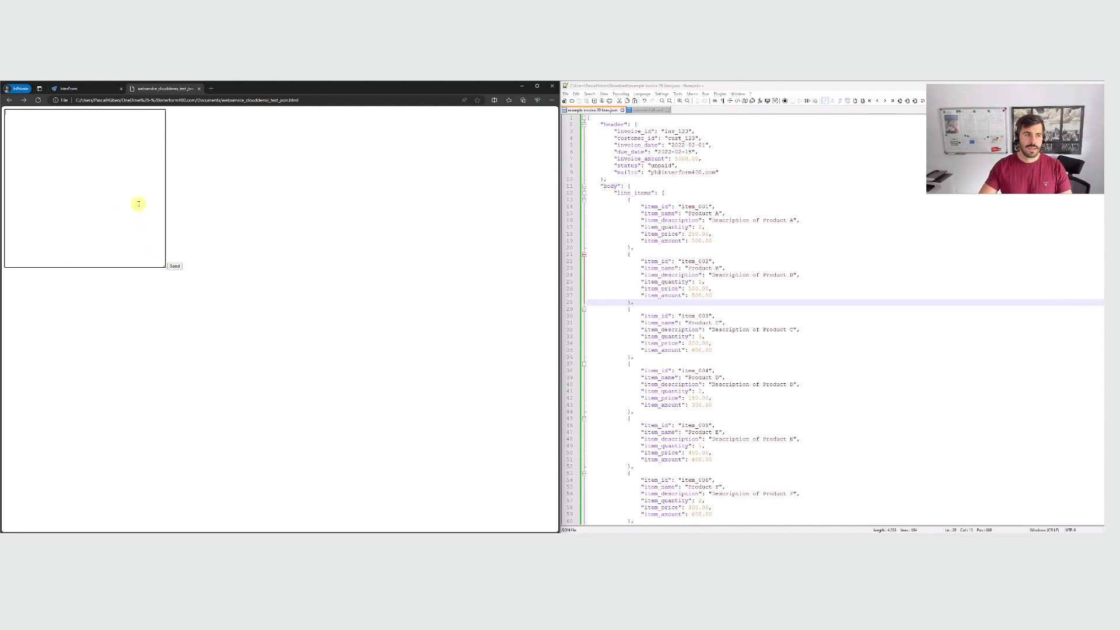
left_click(128, 180)
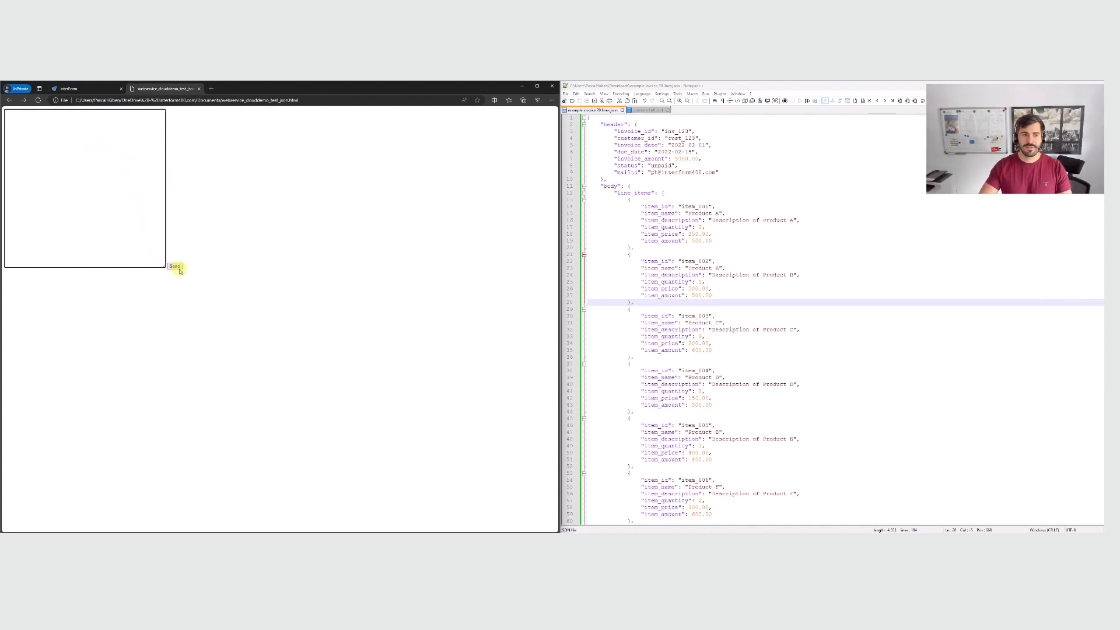
left_click(82, 92)
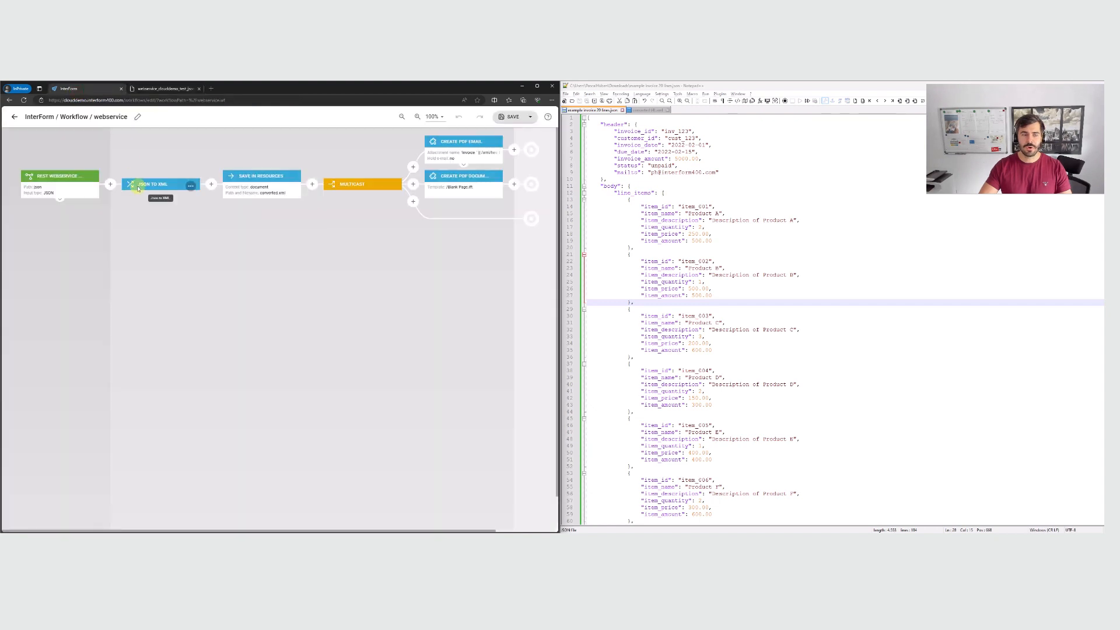
- Copy the entire example invoice JSON into the webservice test page's text box and send it
left_click(167, 89)
left_click(771, 349)
key("ctrl+a")
key("ctrl+c")
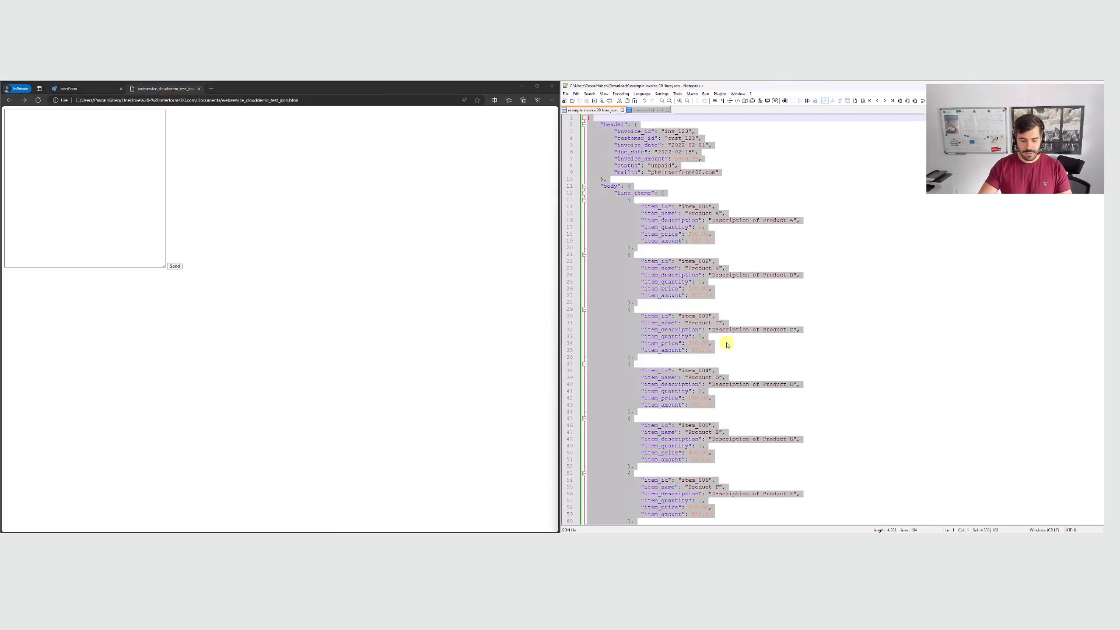
left_click(120, 184)
key("ctrl+v")
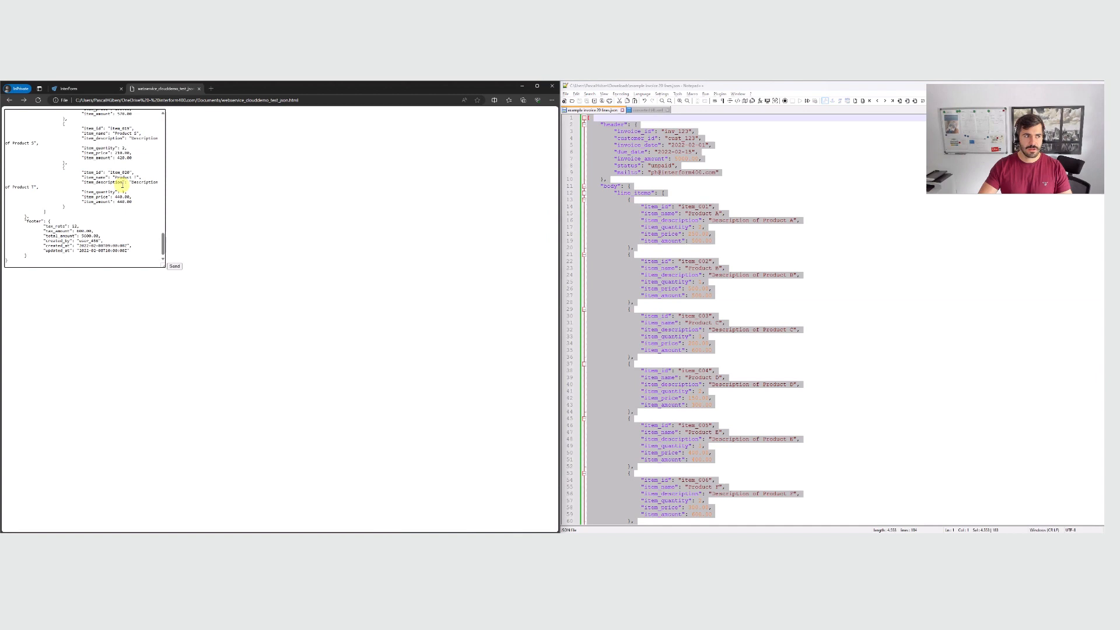
left_click(175, 266)
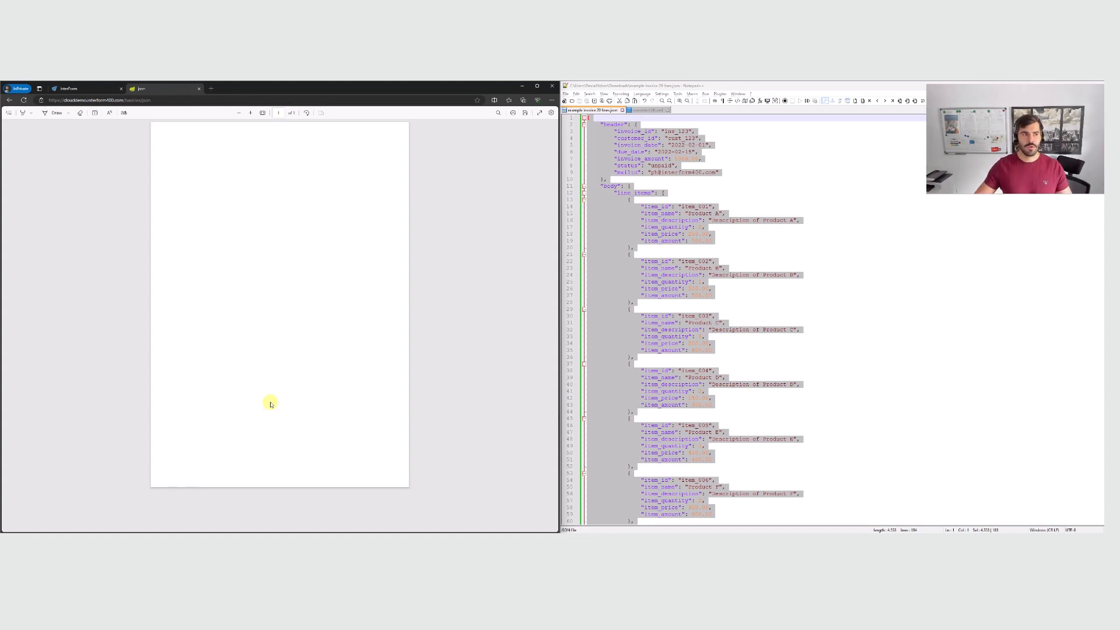
- Check which template the workflow's Create PDF document component uses and compare it with the returned PDF
left_click(104, 90)
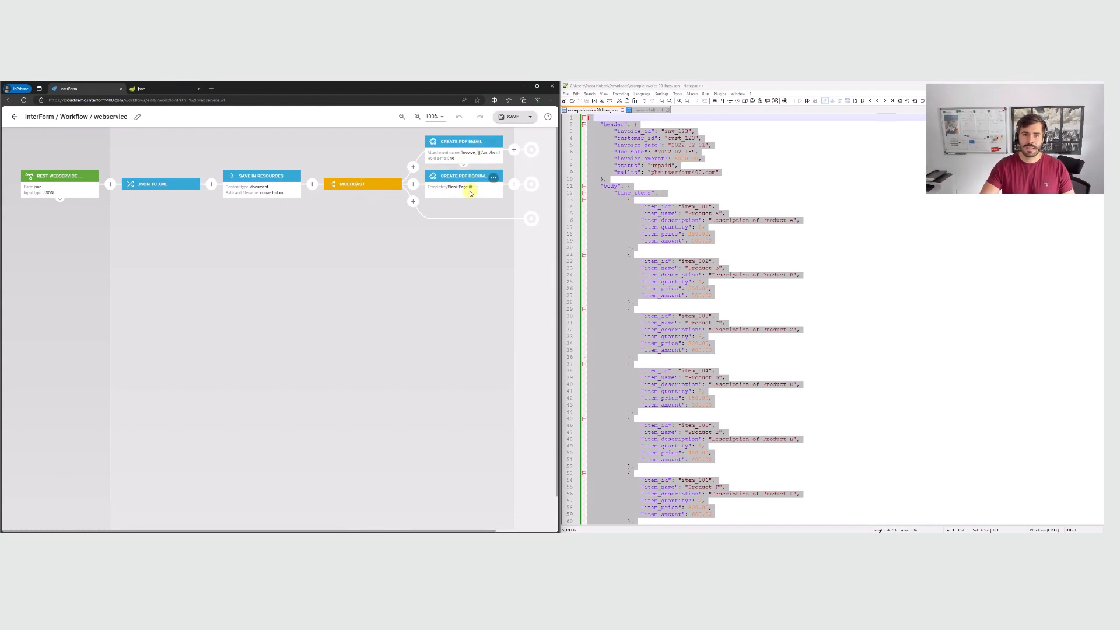
left_click(438, 191)
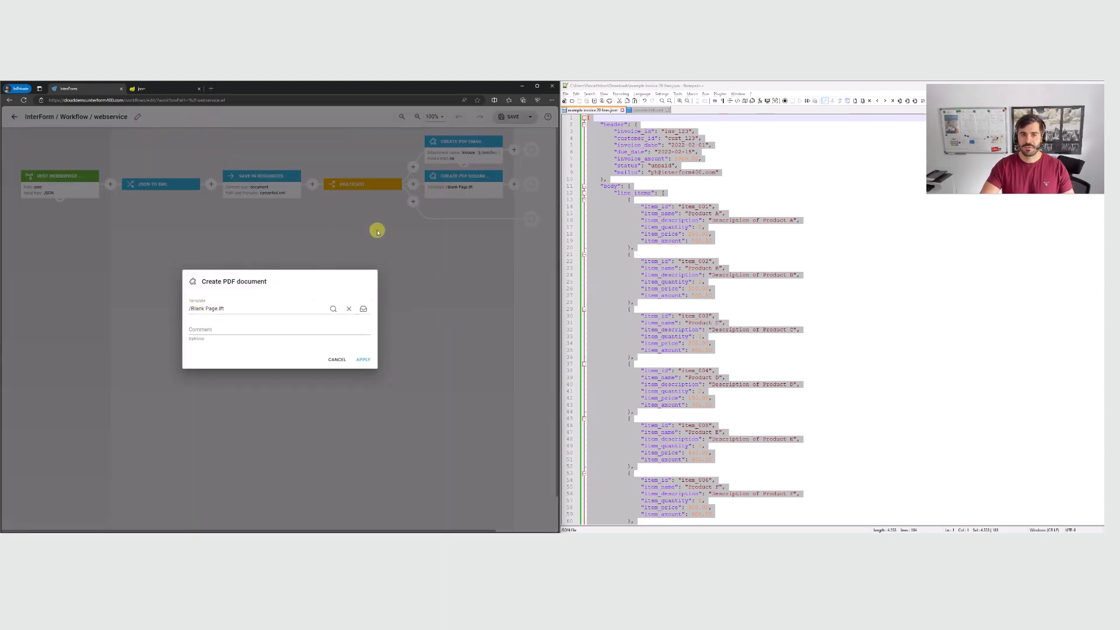
left_click(408, 227)
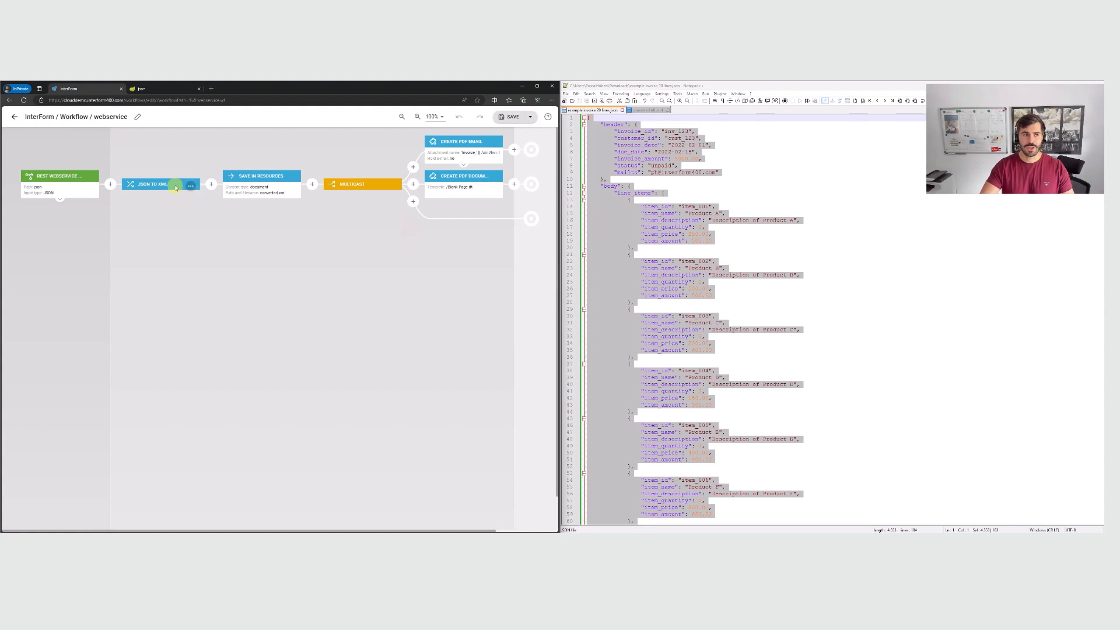
left_click(137, 92)
left_click(81, 90)
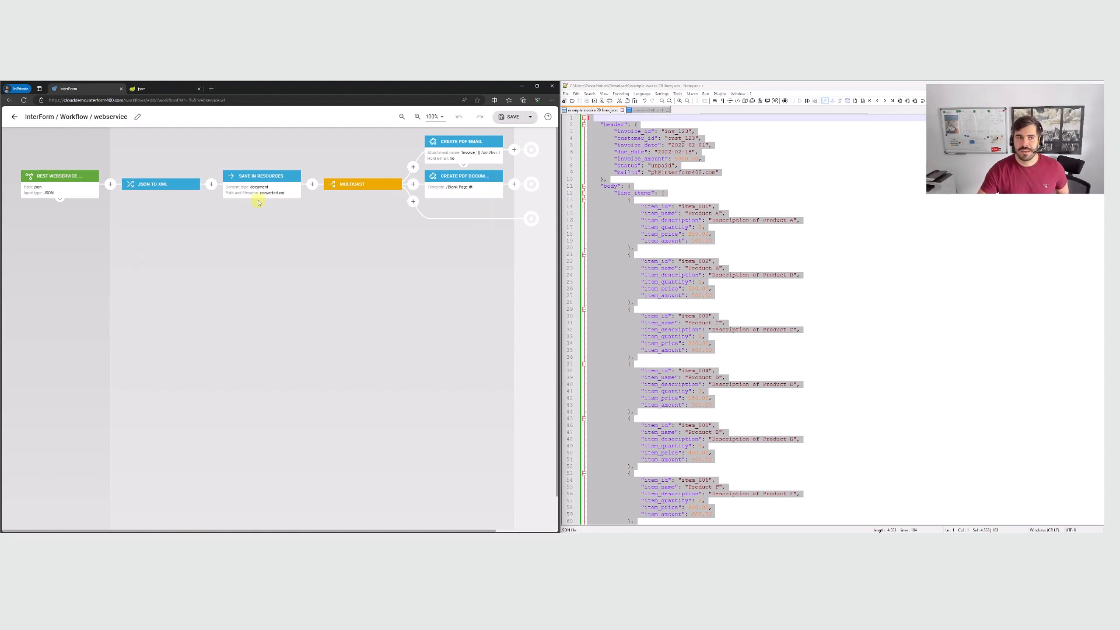
- Leave the workflow and create a new blank template in the designer
left_click(15, 118)
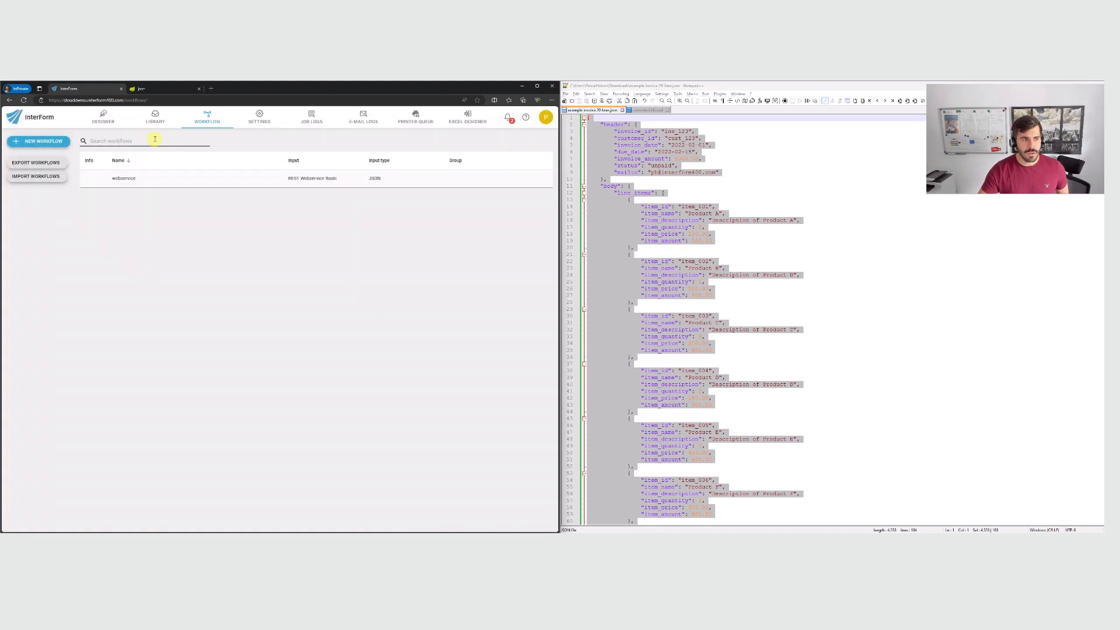
left_click(105, 121)
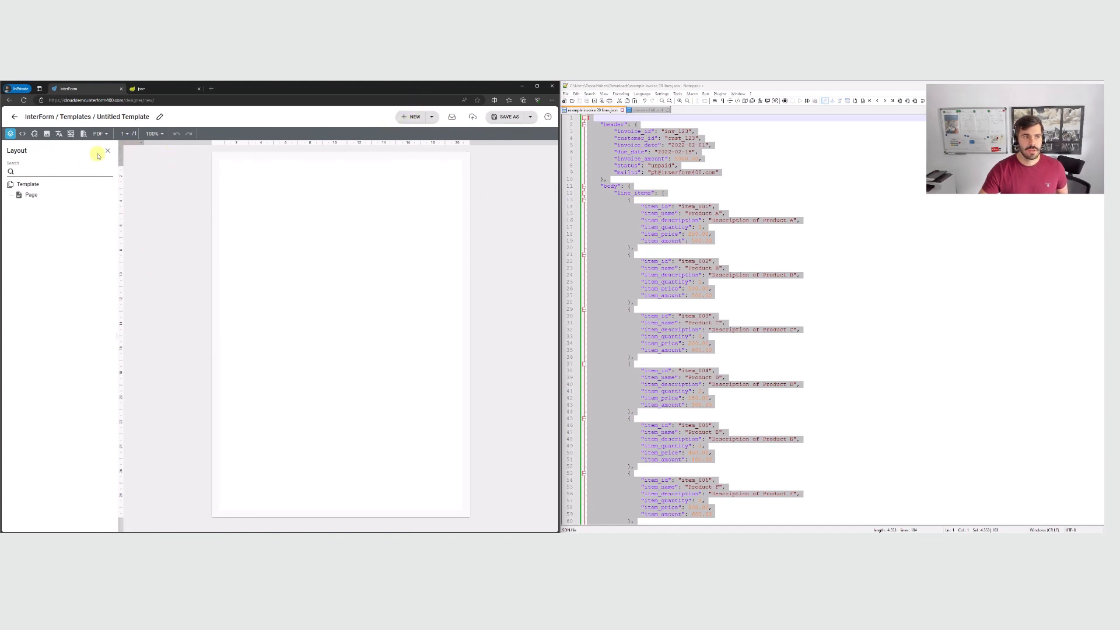
left_click(415, 117)
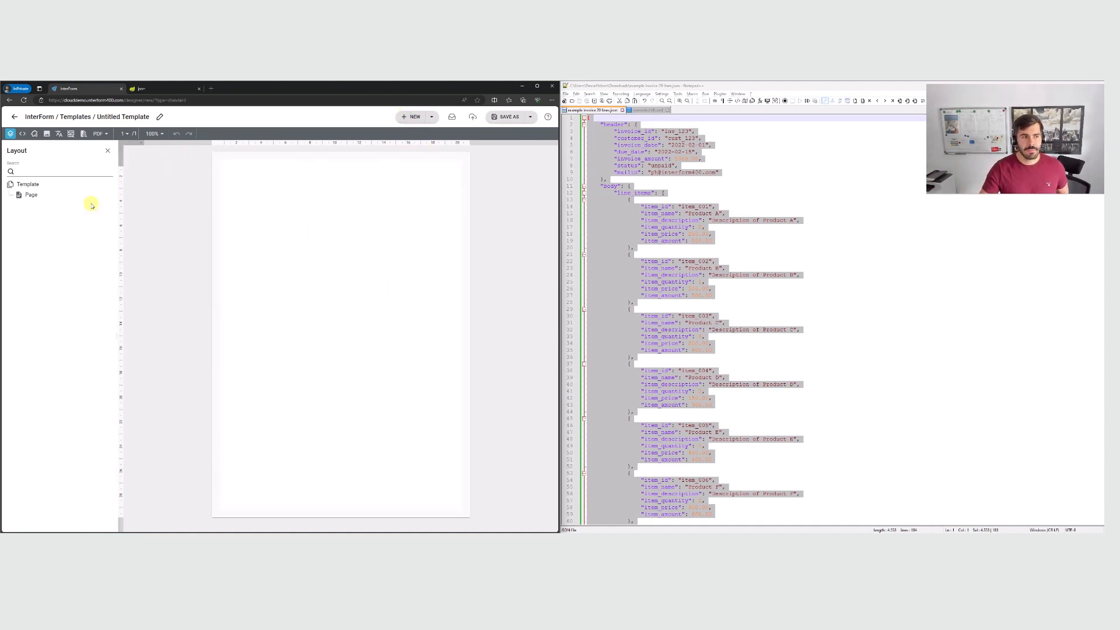
- Load converted.xml as the template's sample data and widen the sample data tree to read its nodes
left_click(23, 134)
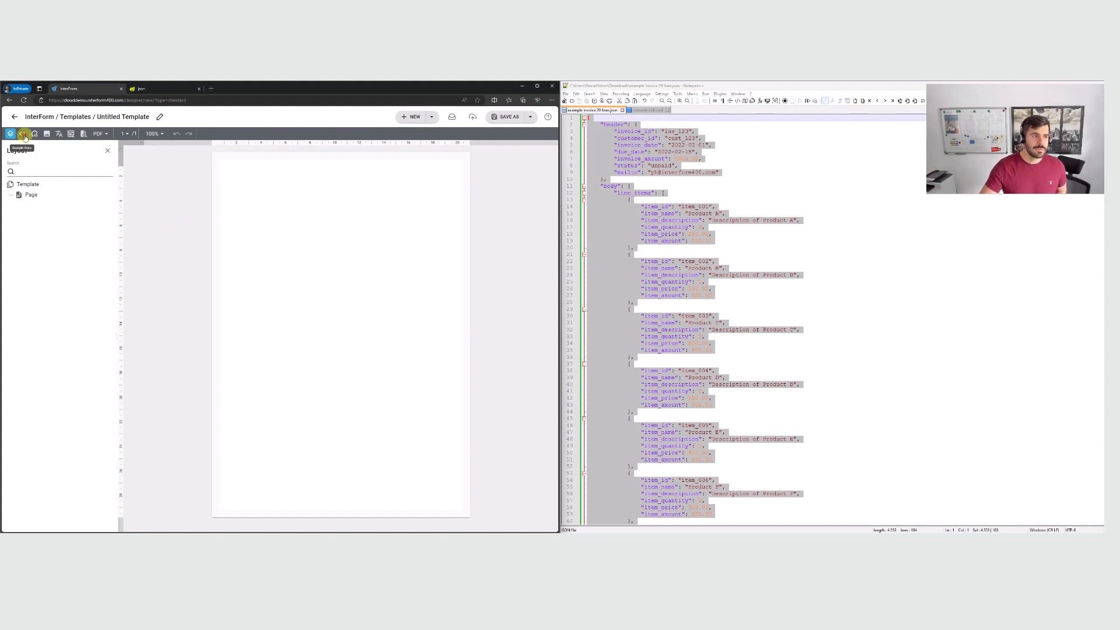
left_click(71, 177)
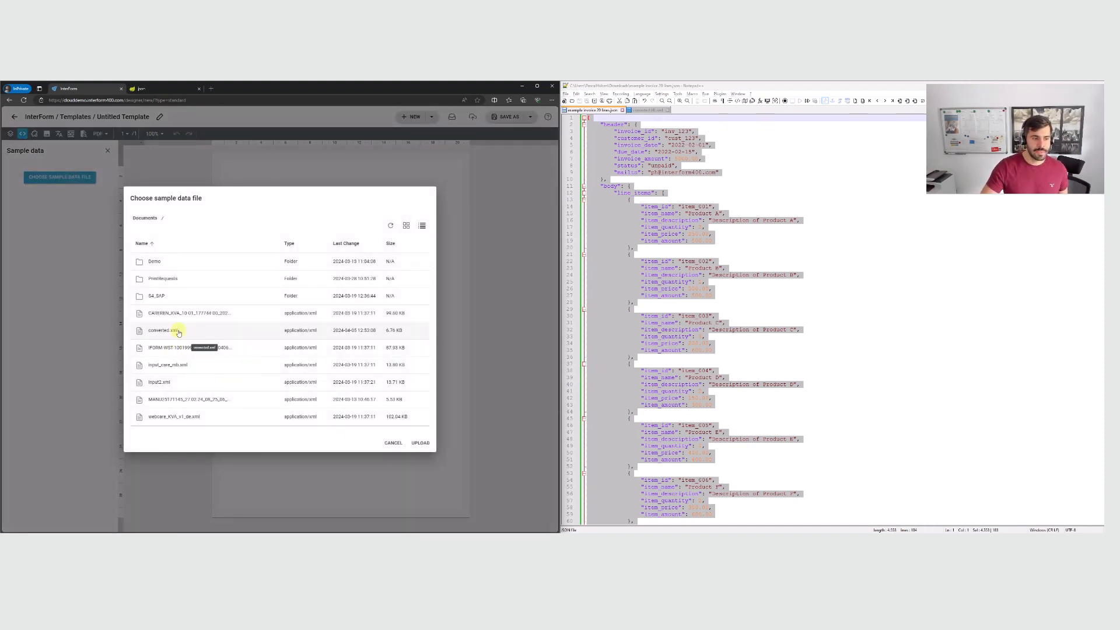
double_click(178, 332)
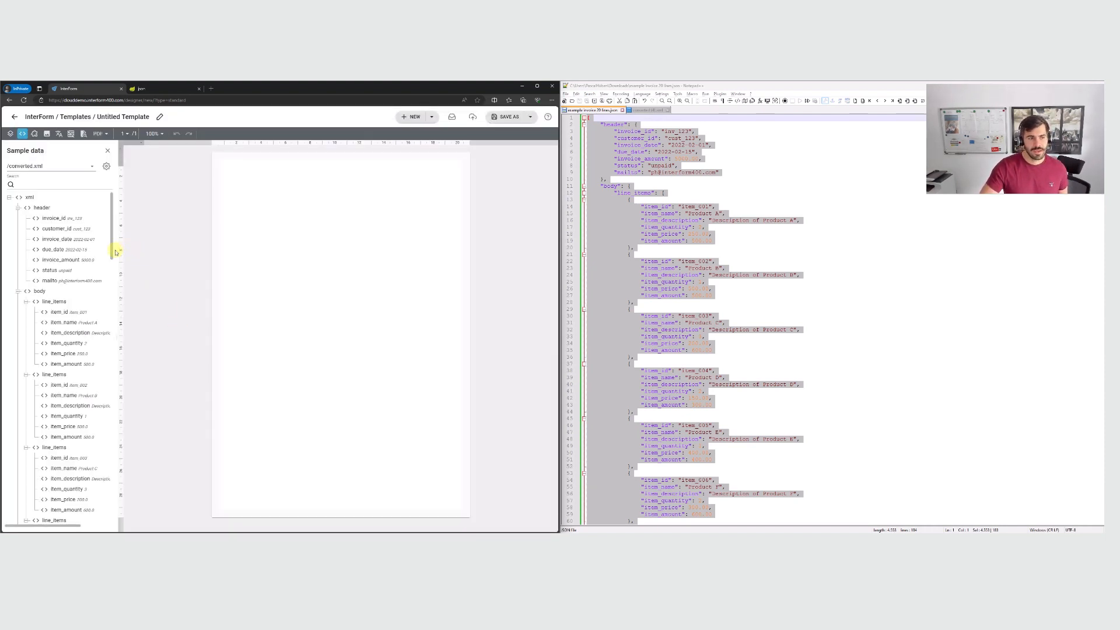
left_click_drag(117, 250, 142, 249)
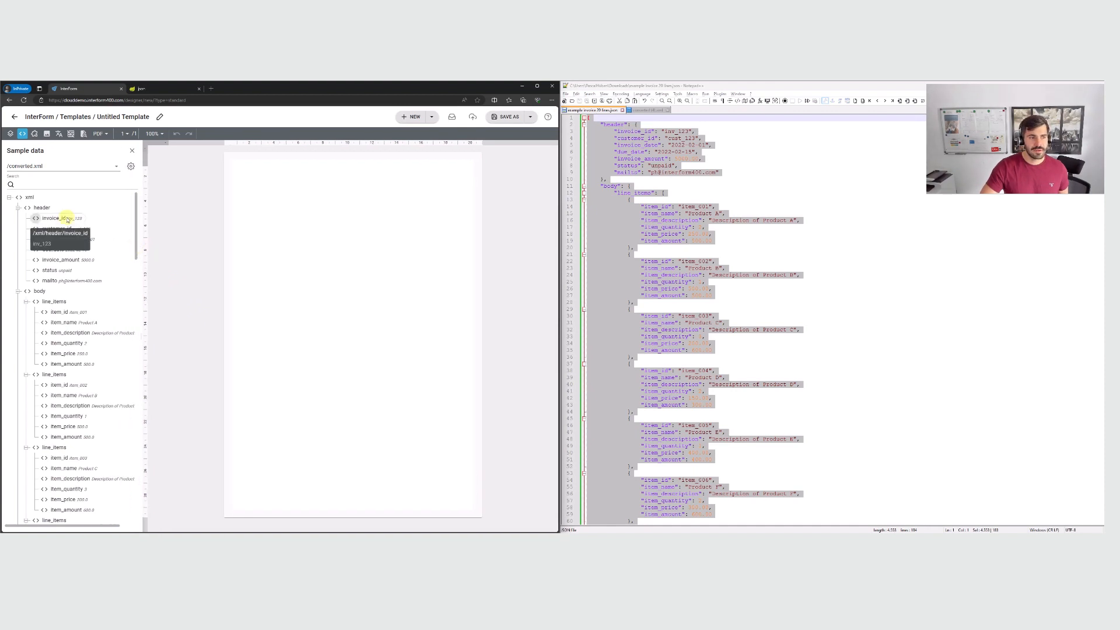
left_click(769, 153)
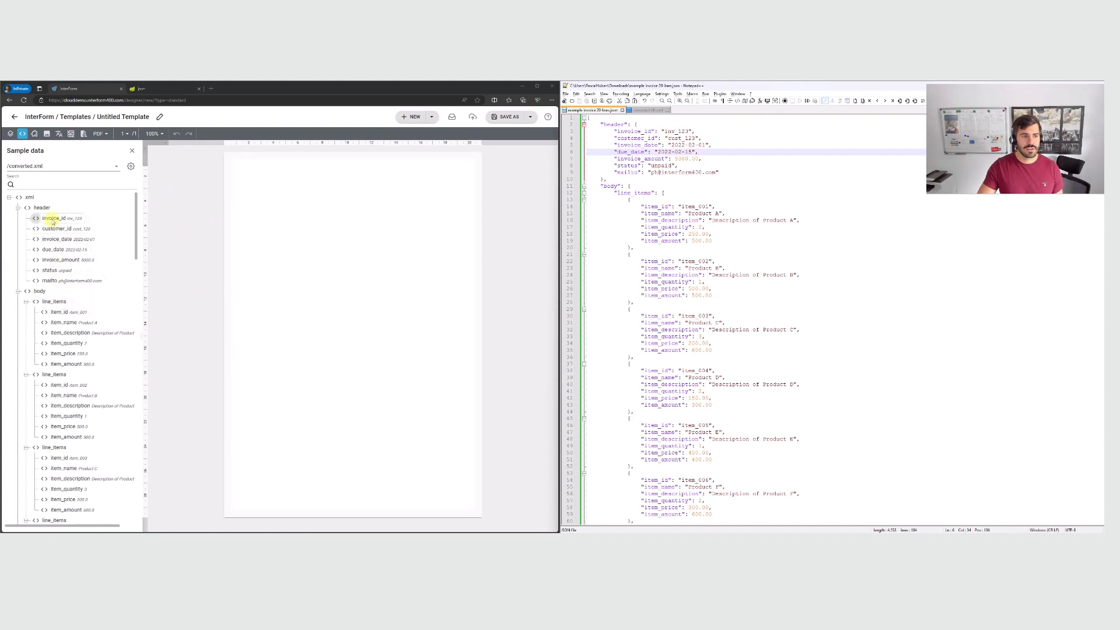
- Place the invoice_id node from the sample data on the page, format it as Arial 8 pt and move it lower toward the page's middle
left_click_drag(51, 218, 348, 182)
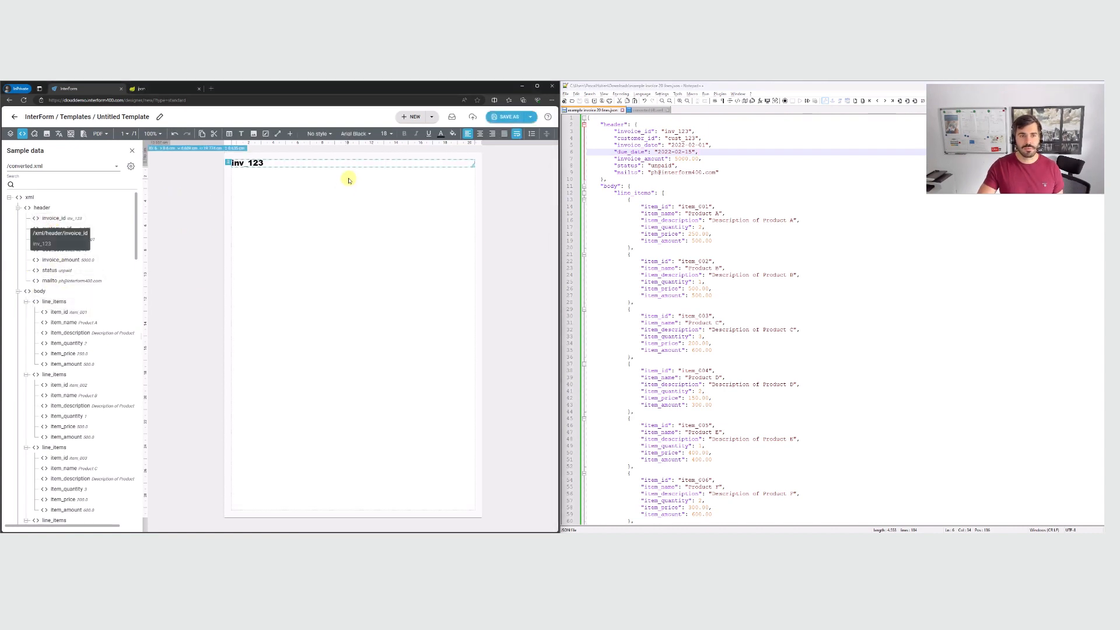
left_click(372, 133)
left_click(348, 157)
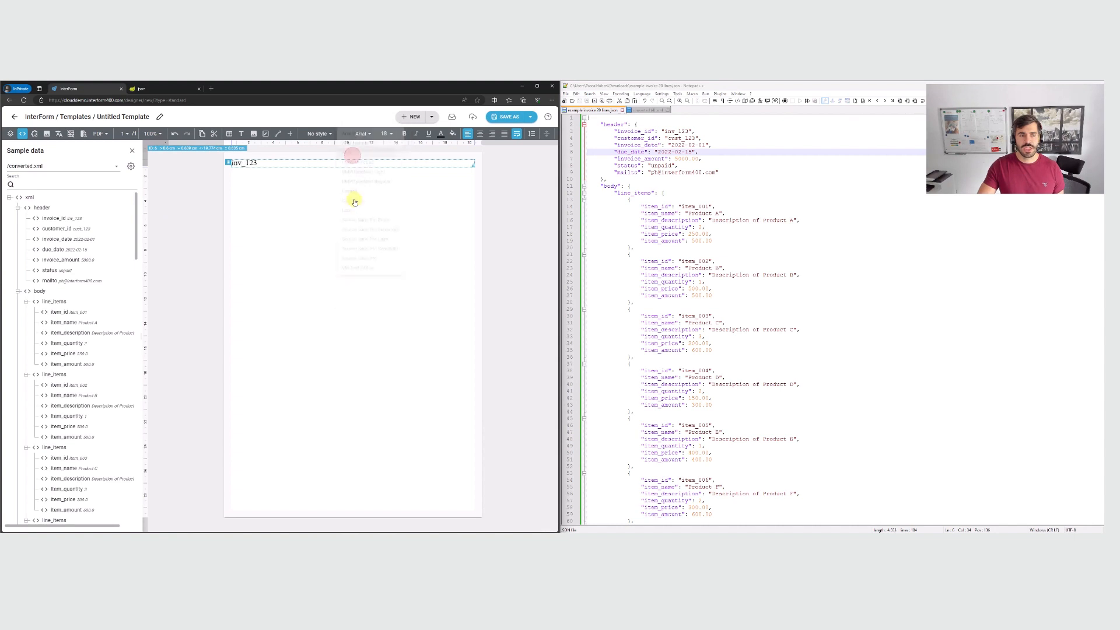
left_click(390, 134)
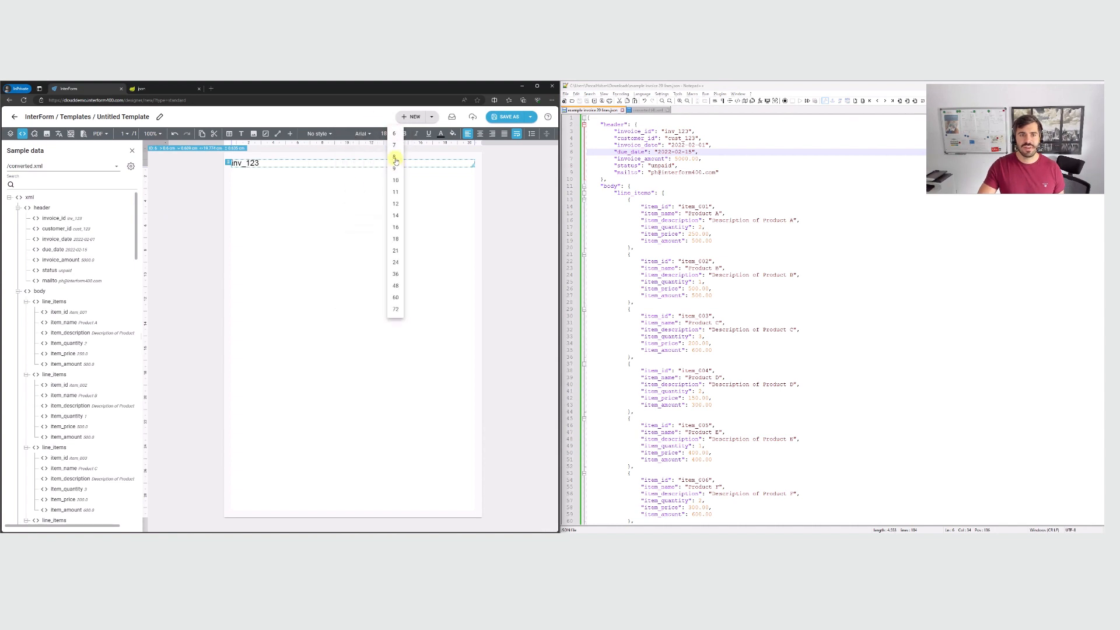
left_click(394, 158)
left_click_drag(228, 161, 354, 192)
left_click(392, 333)
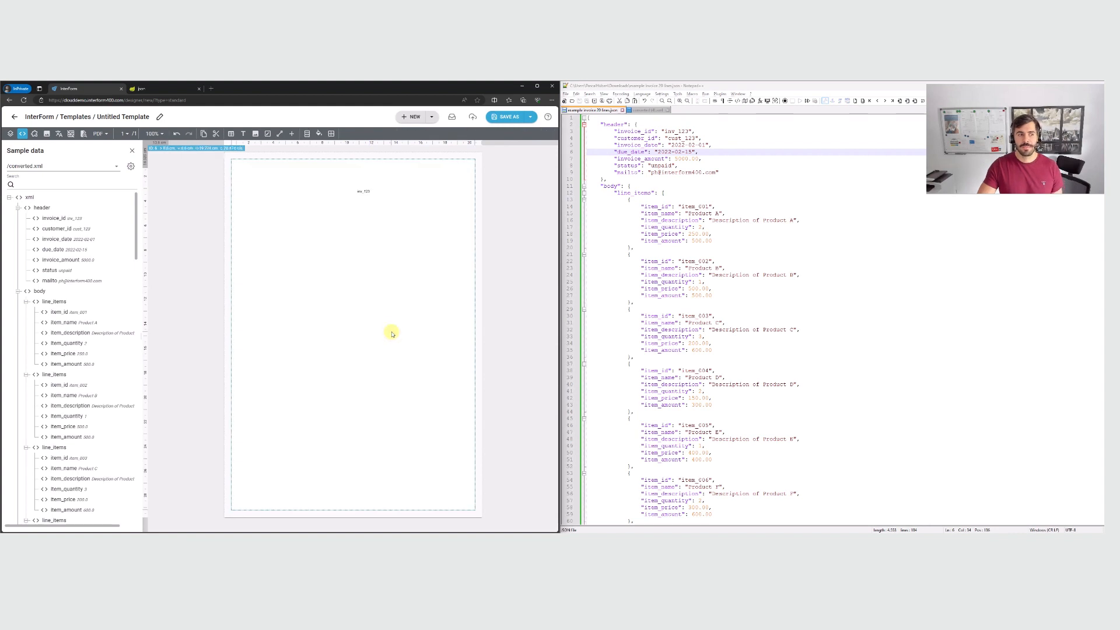
- Delete the invoice_id text element from the page using the template's layout tree
left_click(10, 134)
left_click(60, 206)
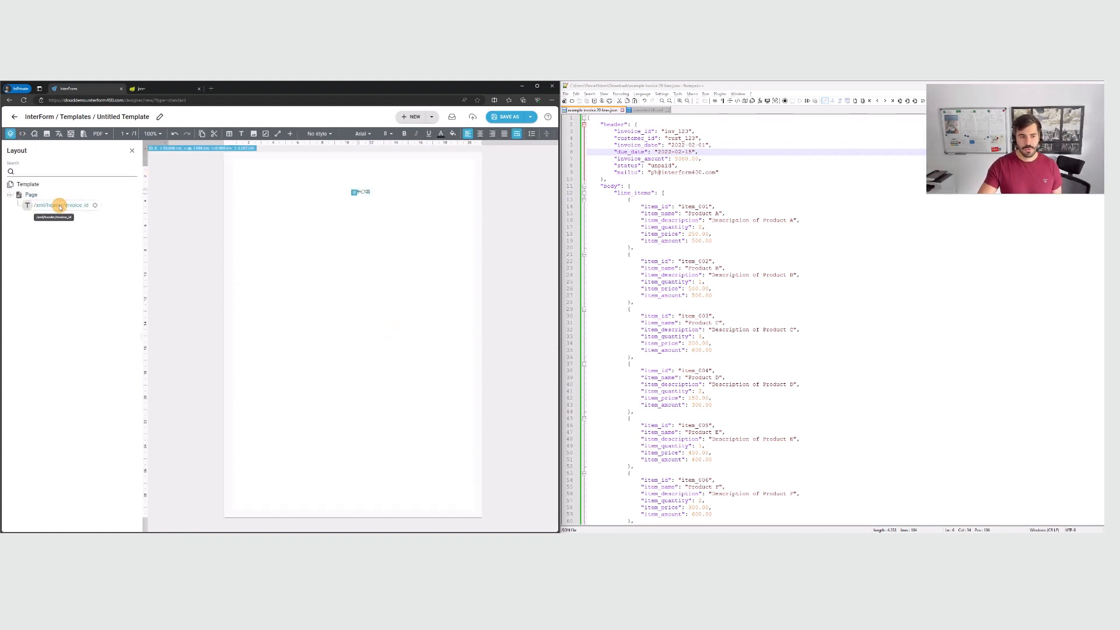
key("Delete")
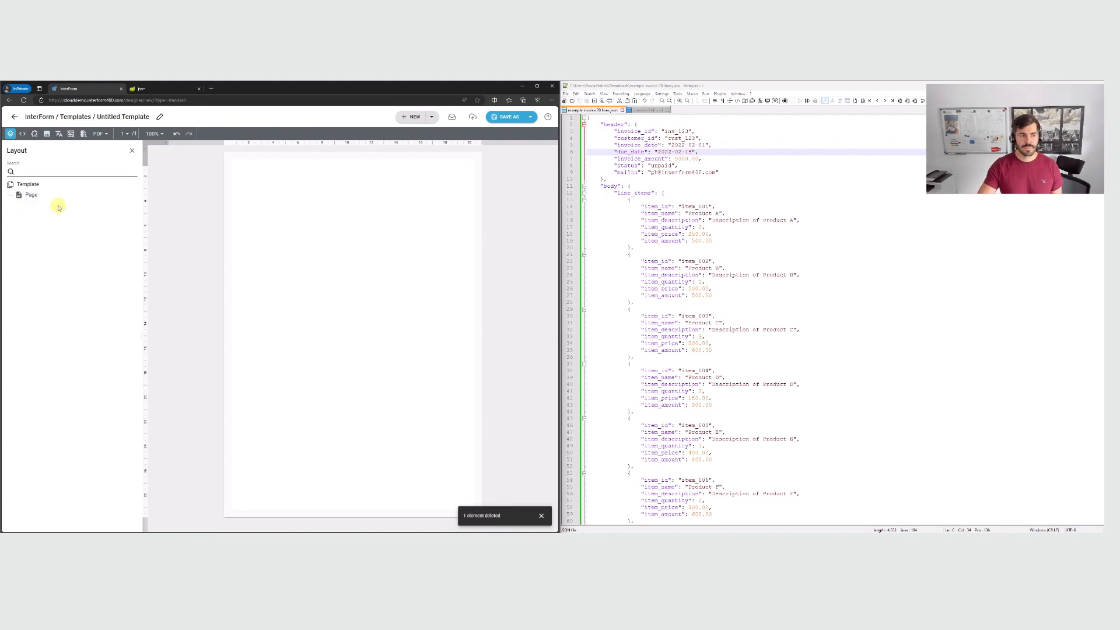
- Insert a header section into the template's page
left_click(30, 195)
right_click(33, 195)
mouse_move(64, 205)
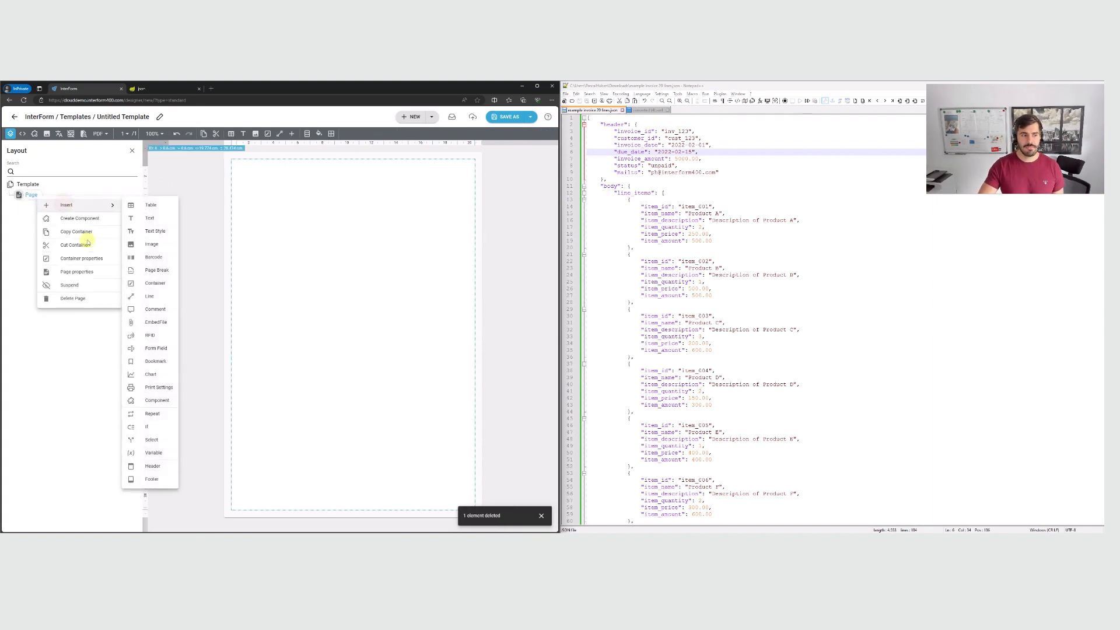
left_click(156, 464)
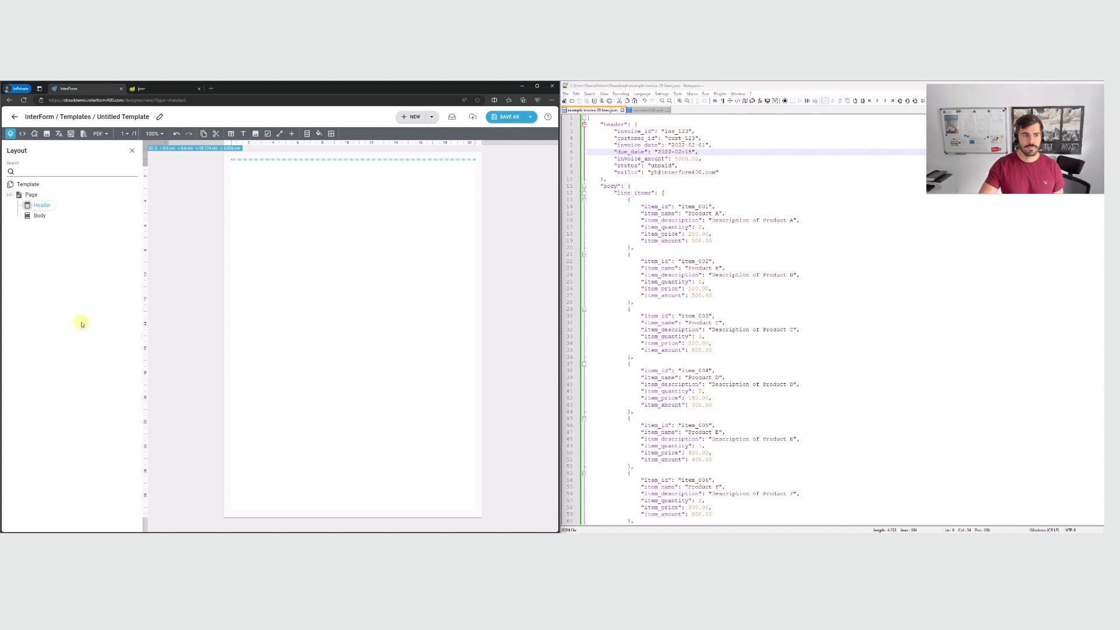
- Save the template as Invoice_json_003 in the root folder without a revision comment
left_click(524, 119)
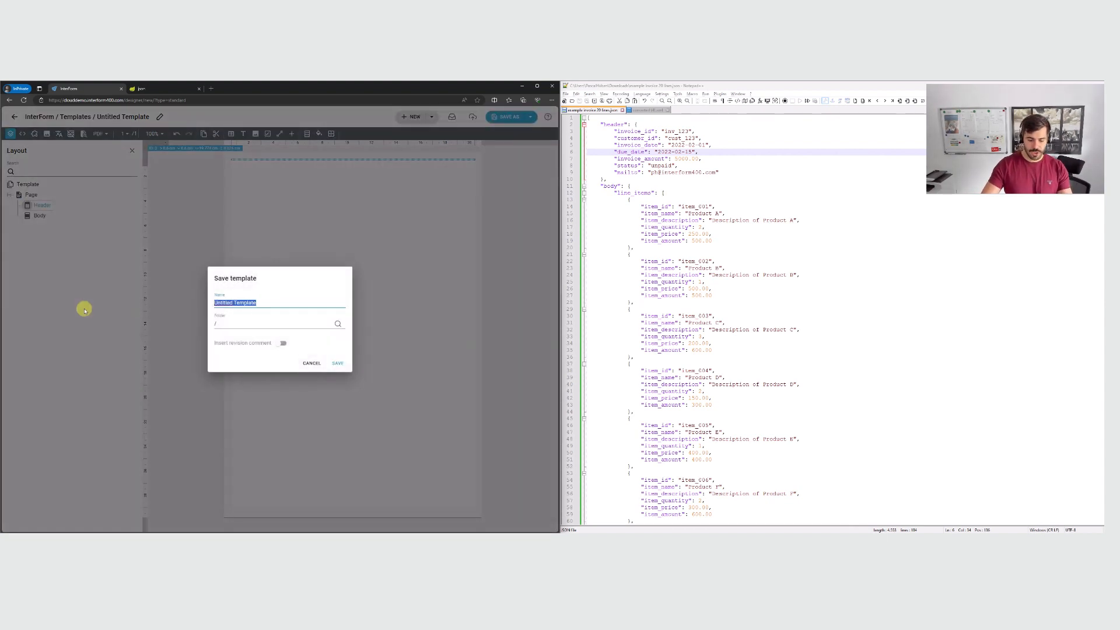
key("BackSpace")
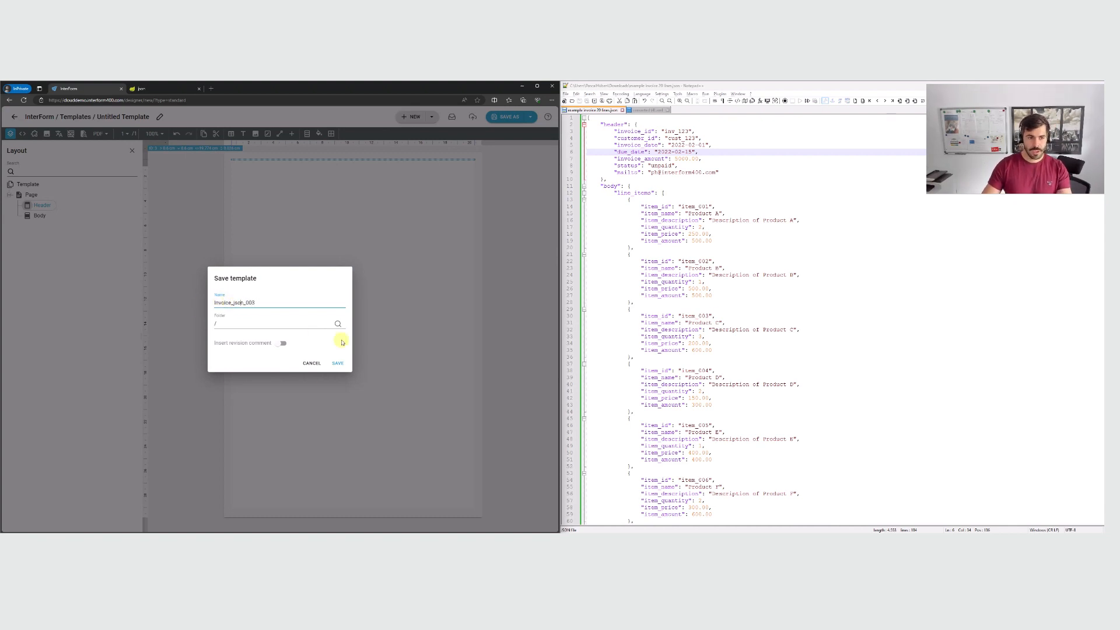
left_click(338, 362)
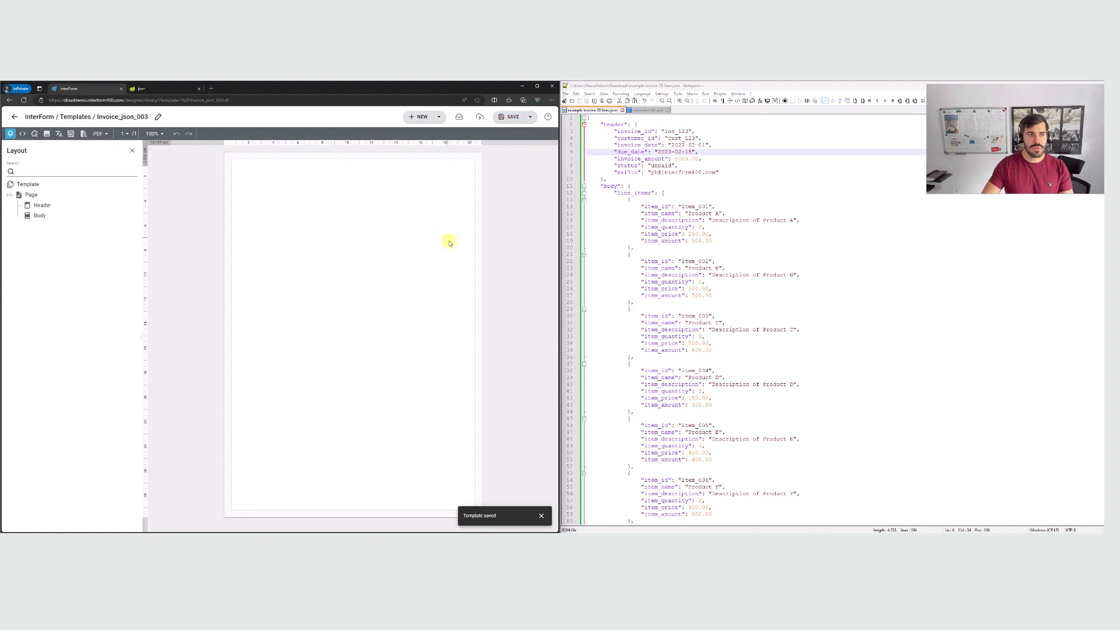
- Add the Header_Invoice_002 component from the component library to the page and nest it inside the Header section
left_click(40, 206)
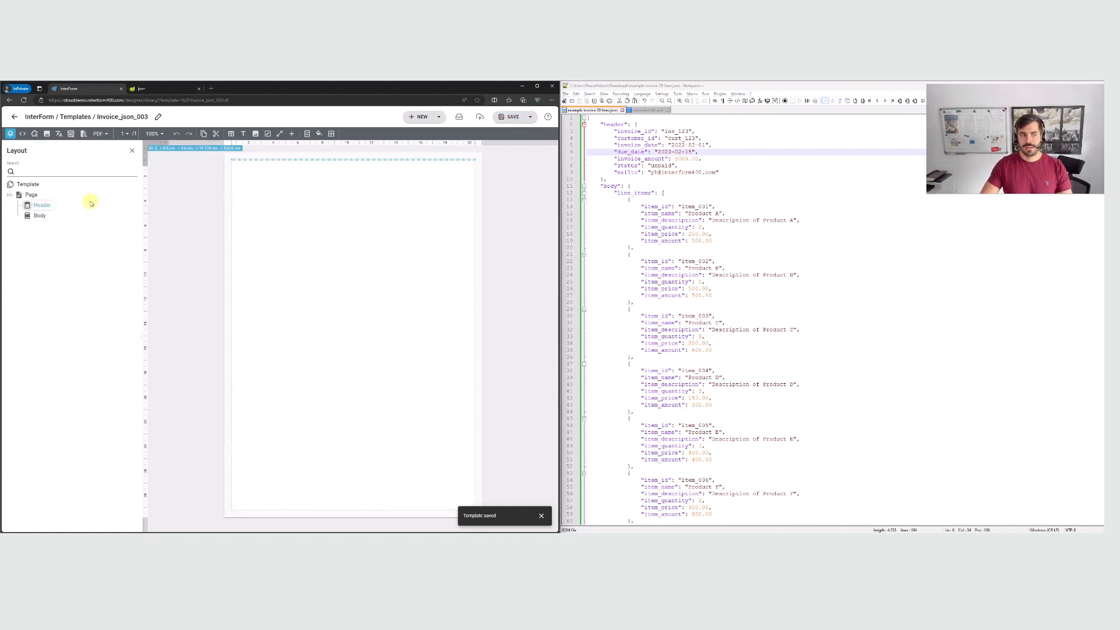
left_click(22, 133)
left_click(9, 133)
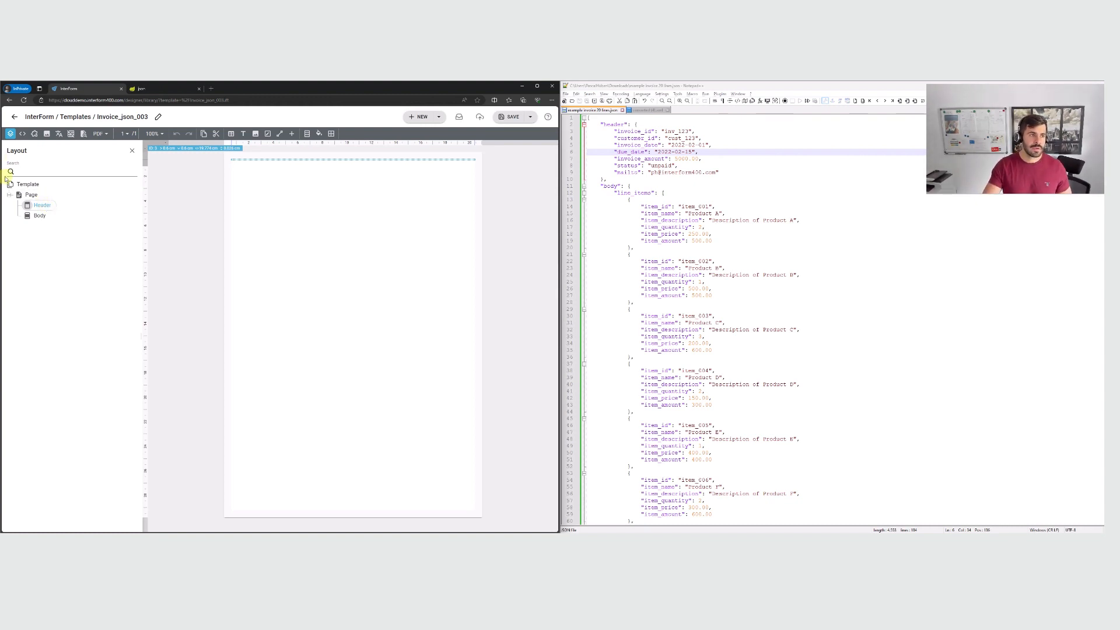
left_click(34, 135)
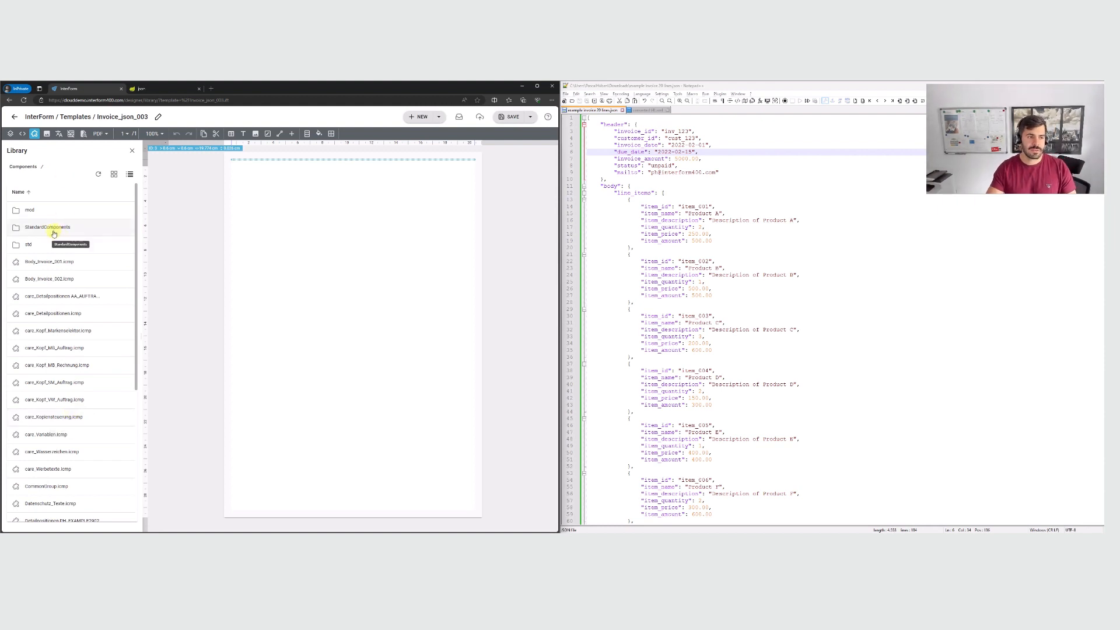
scroll(95, 407, "down", 4)
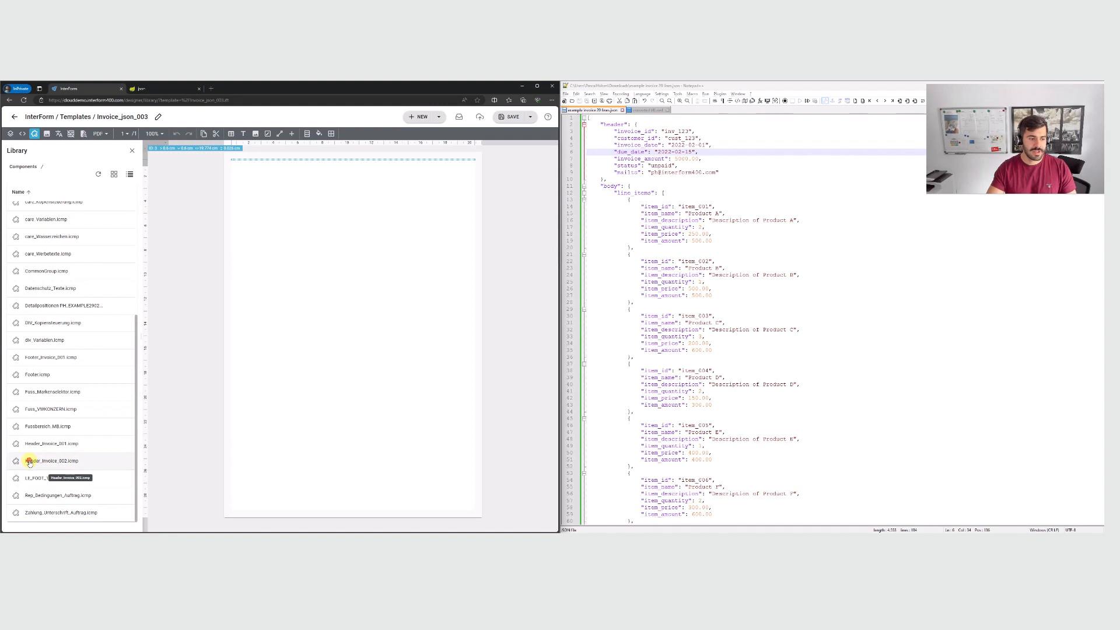
left_click_drag(29, 462, 332, 260)
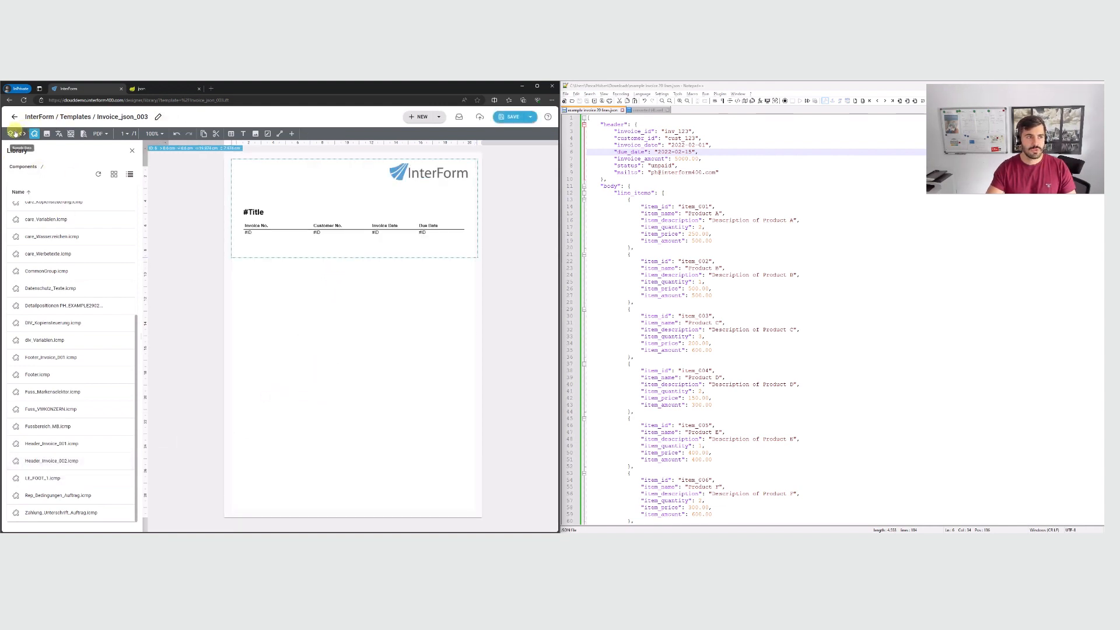
left_click(11, 134)
left_click_drag(36, 225, 38, 208)
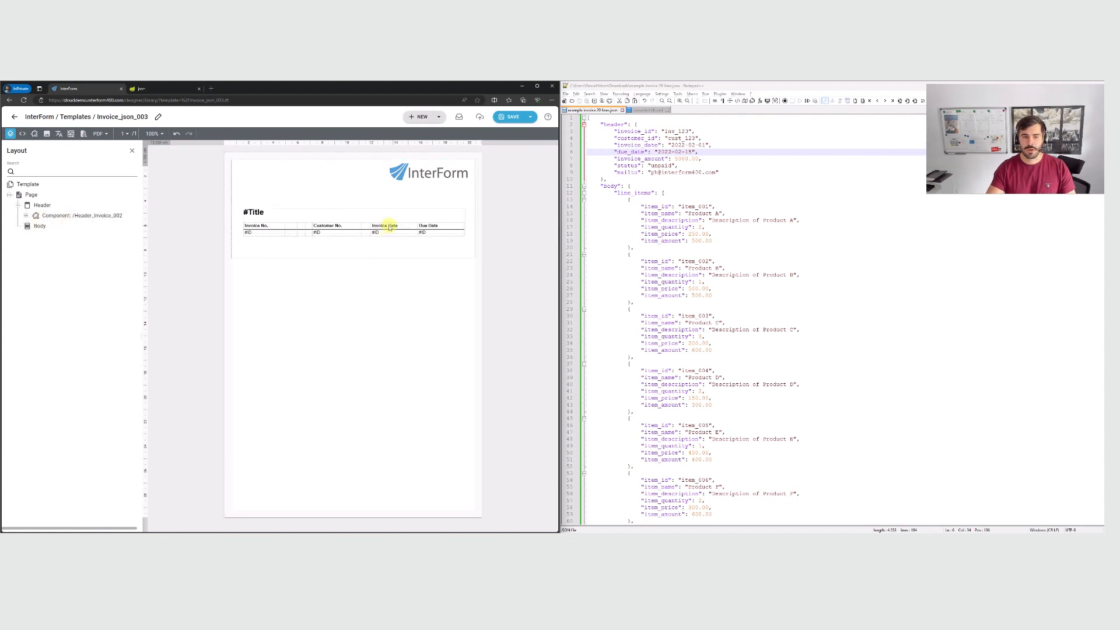
- Examine where the Invoice No. and #Title texts sit within the header component's structure, widening the layout tree
left_click(248, 225)
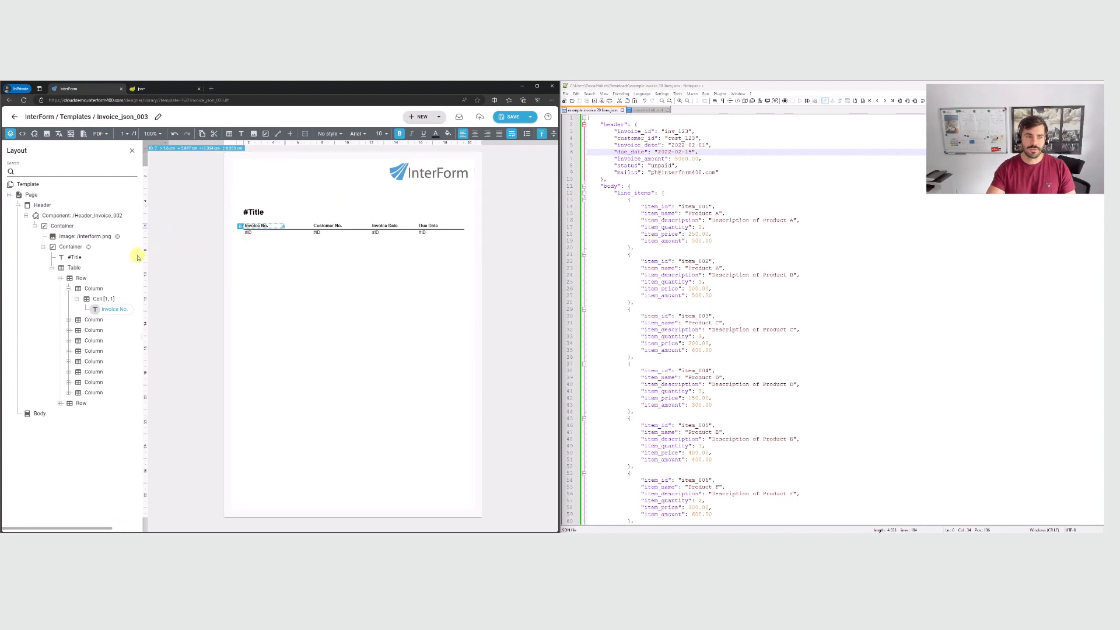
left_click(255, 211)
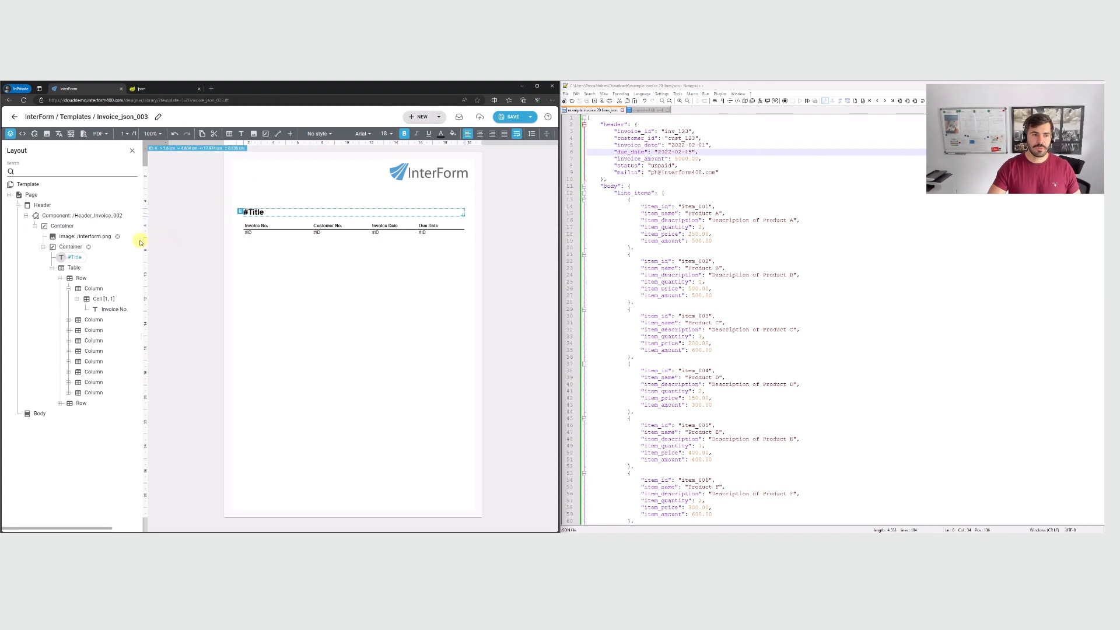
left_click_drag(140, 240, 161, 239)
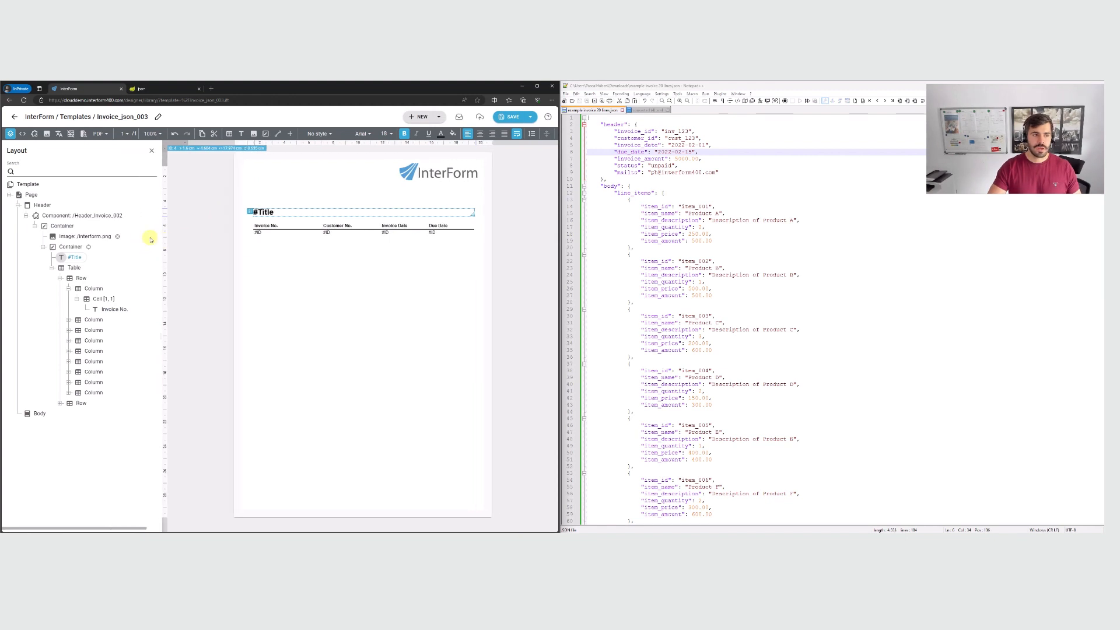
- Unlink the Header_Invoice_002 component from its library file and save the template
left_click(75, 215)
right_click(76, 215)
mouse_move(133, 237)
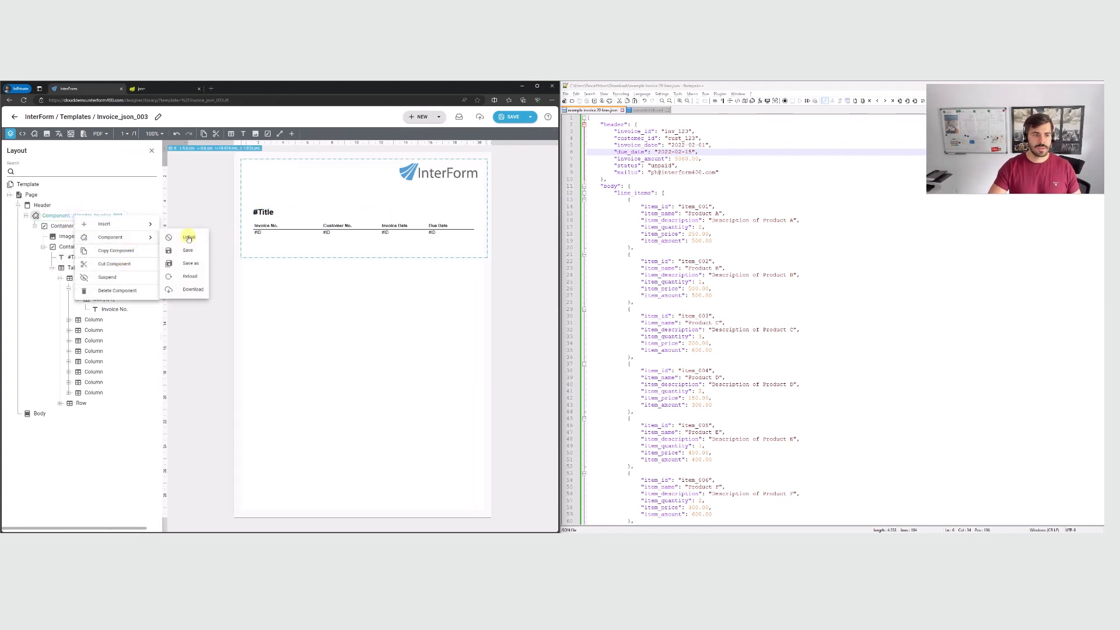
left_click(188, 238)
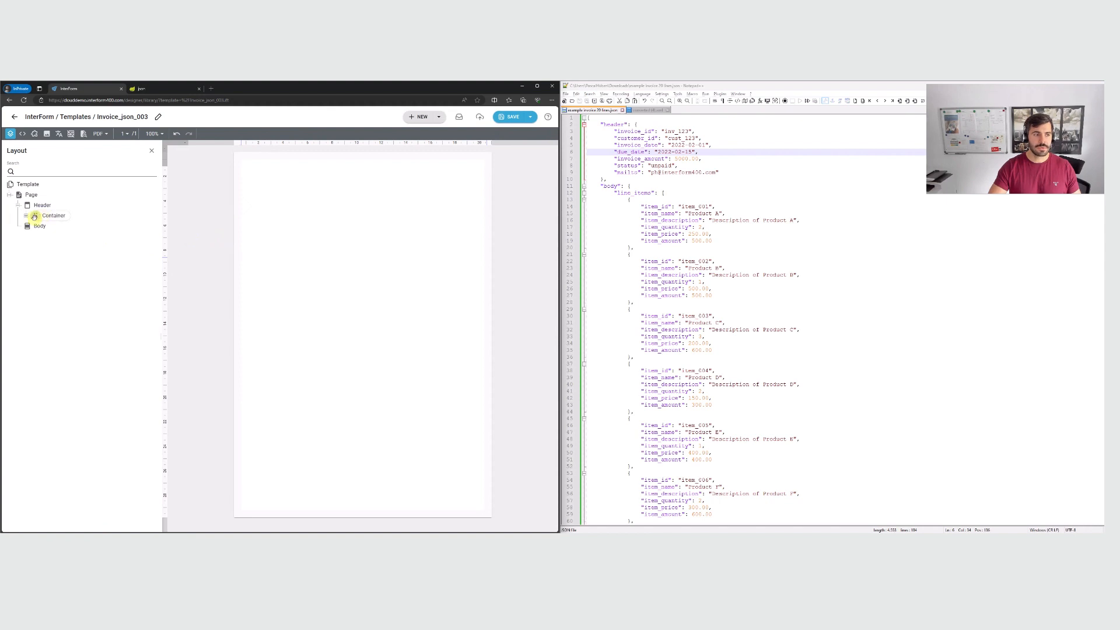
left_click(511, 117)
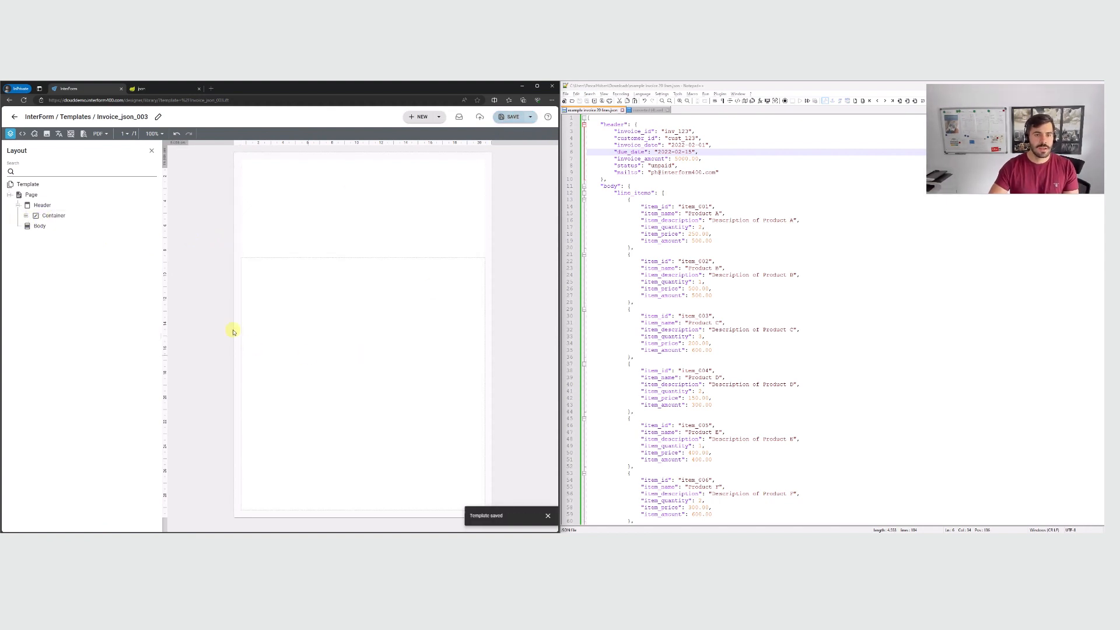
- Insert the Body_Invoice_002 component into the Body section
left_click(40, 226)
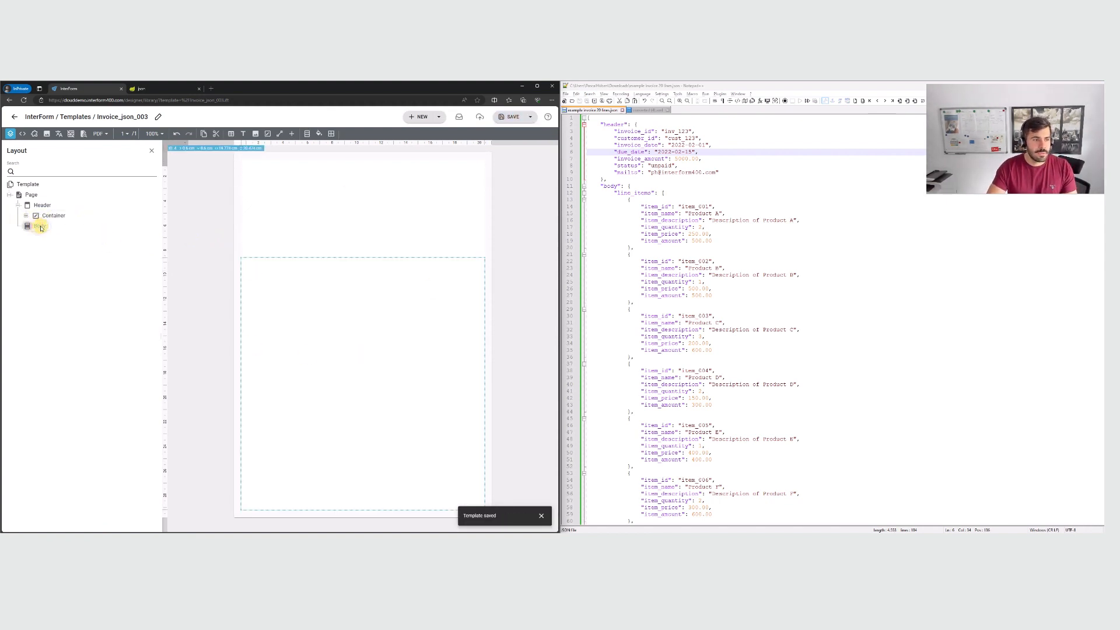
right_click(40, 228)
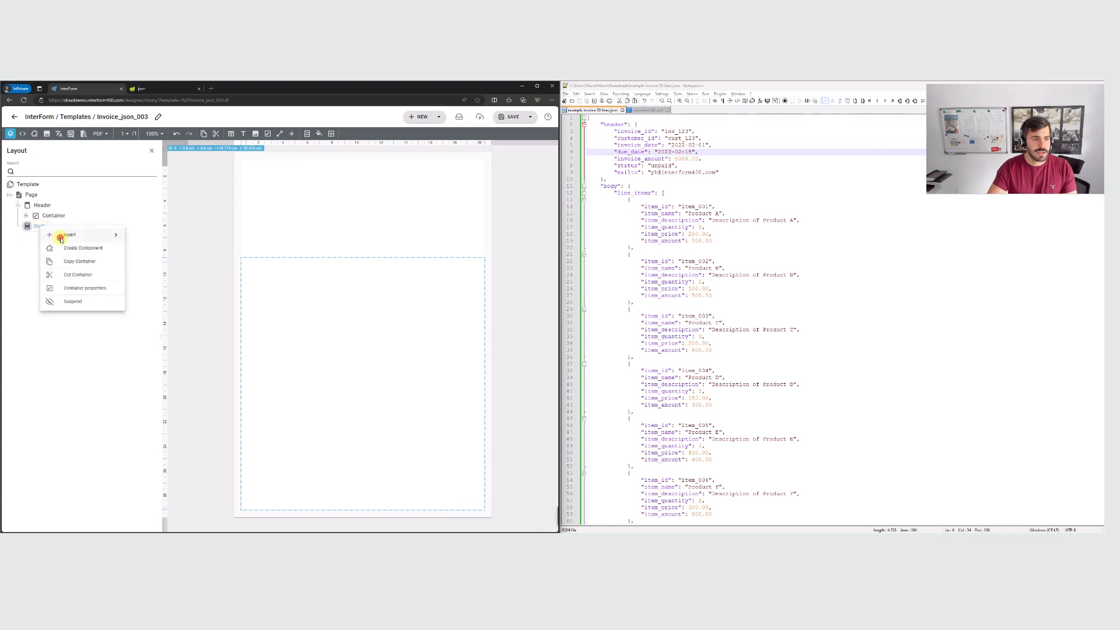
left_click(61, 239)
left_click(147, 433)
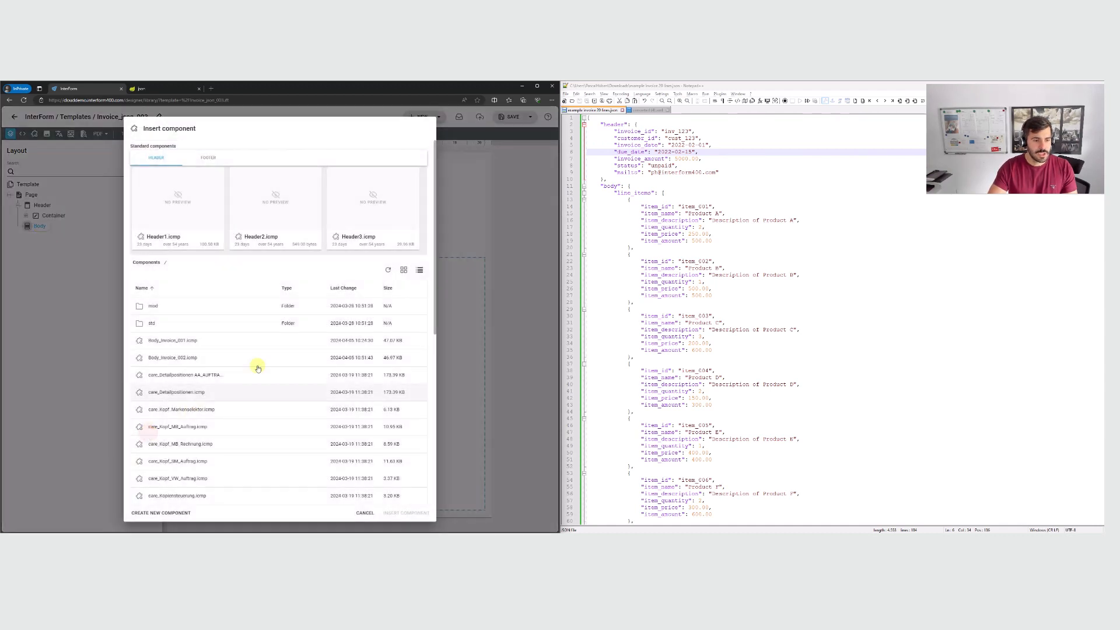
scroll(207, 432, "down", 5)
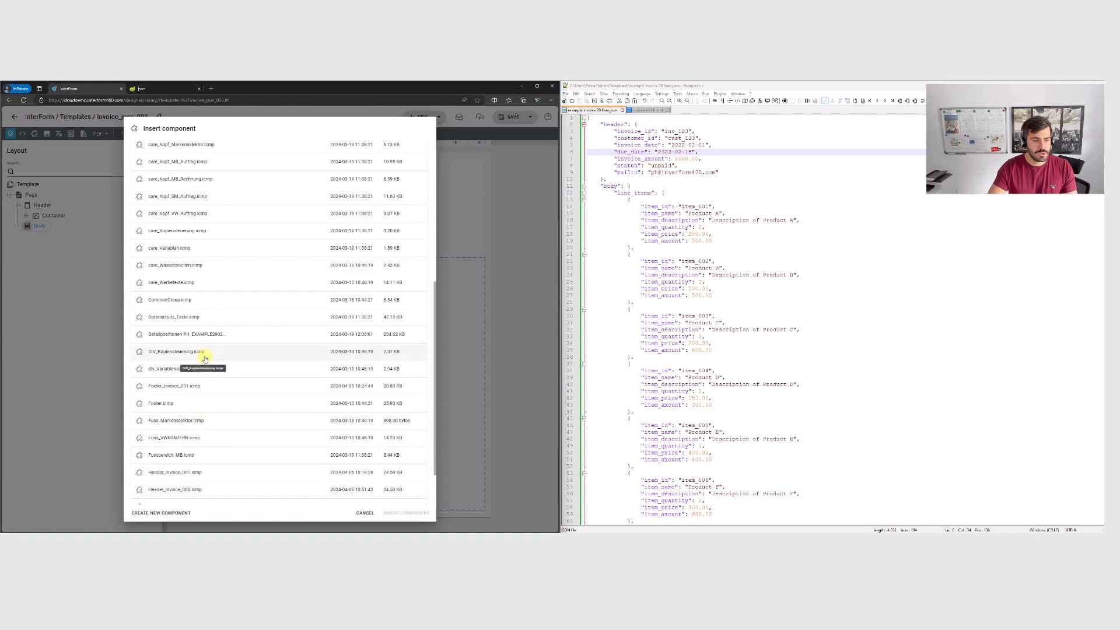
scroll(193, 309, "up", 5)
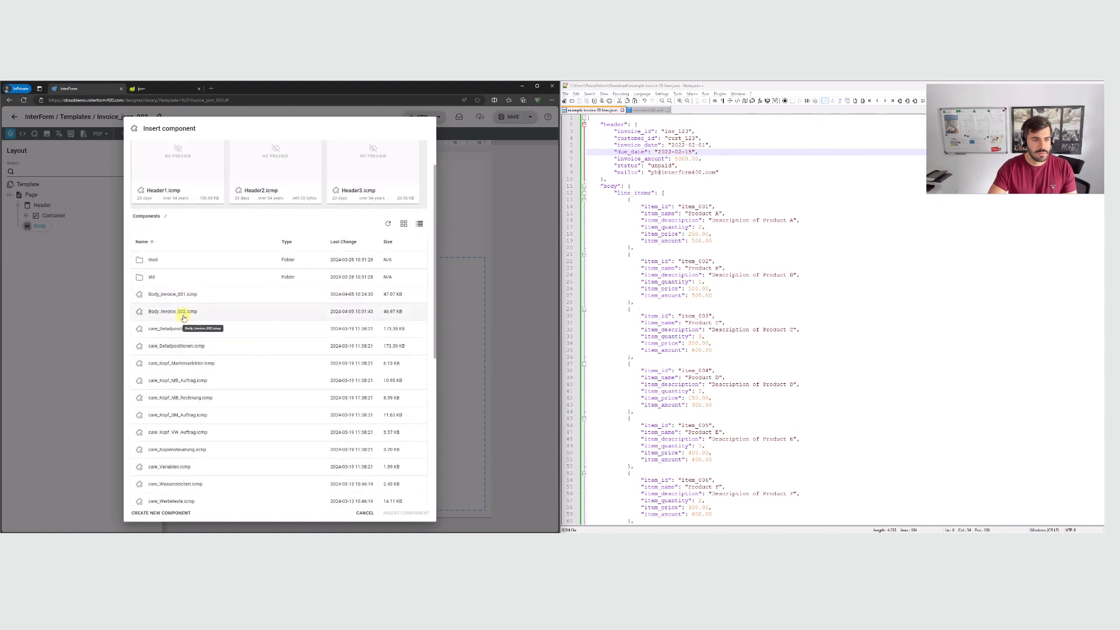
left_click(175, 310)
left_click(420, 512)
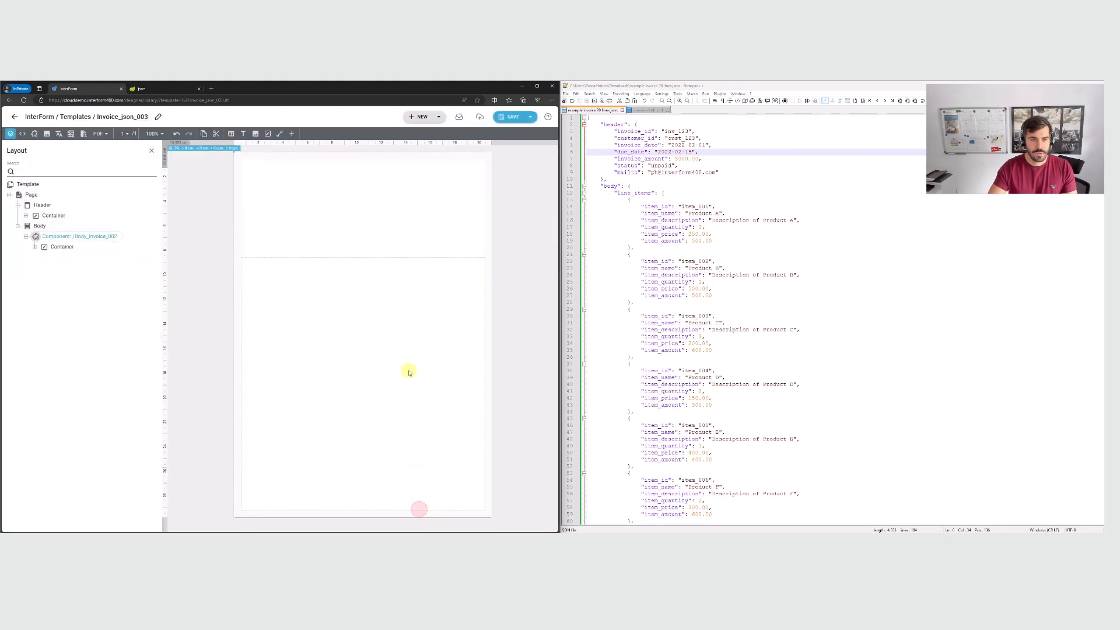
- Unlink the Body_Invoice_002 component from its library file and save the template
right_click(57, 238)
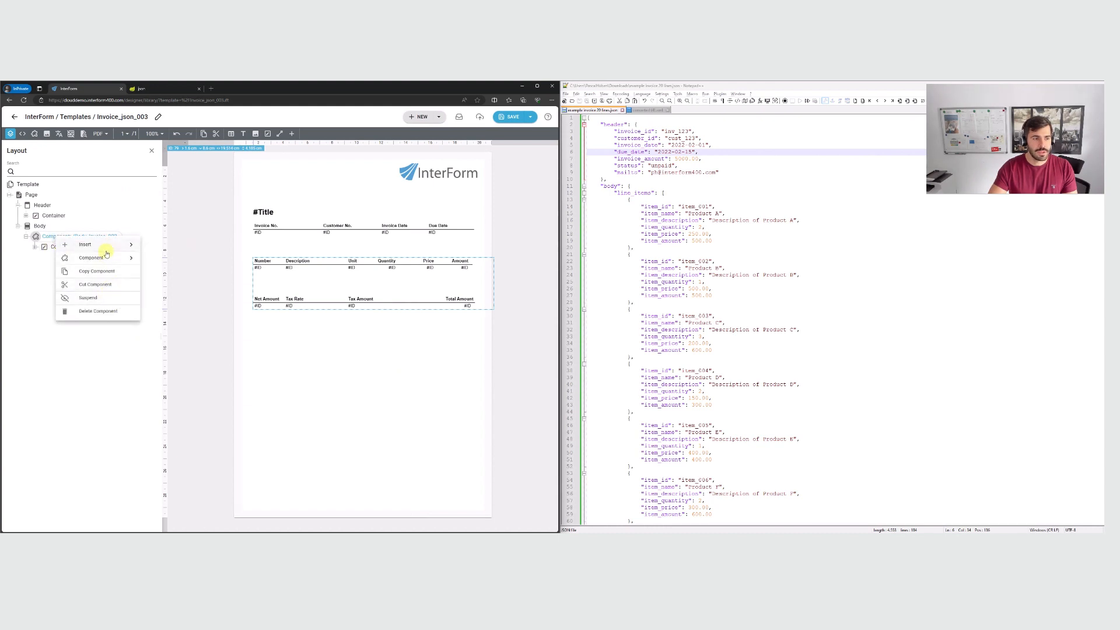
mouse_move(105, 257)
left_click(179, 257)
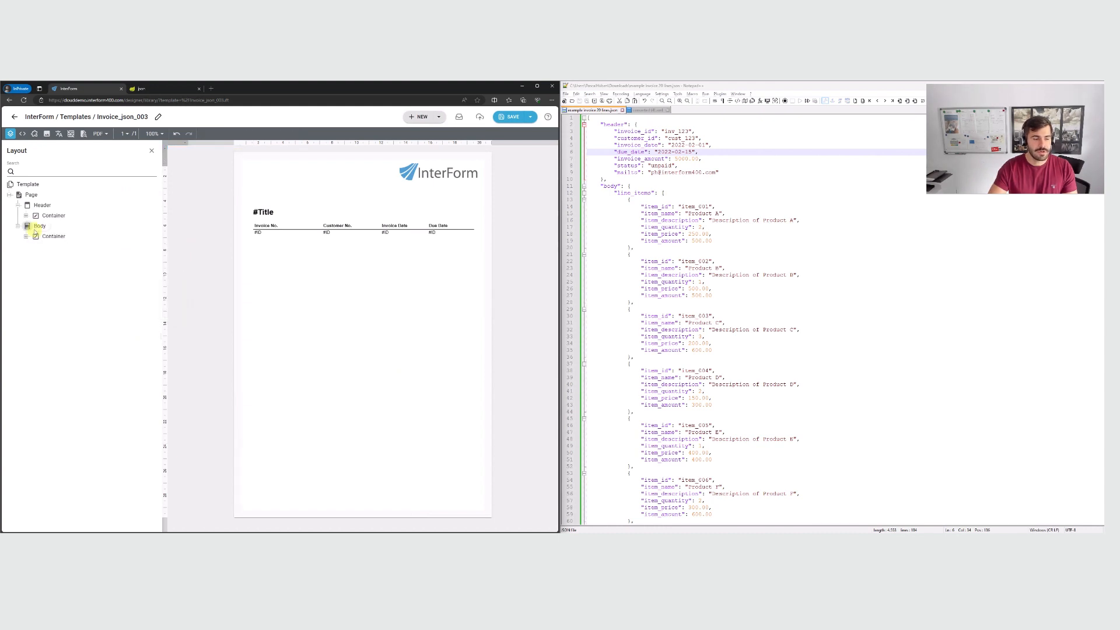
left_click(506, 118)
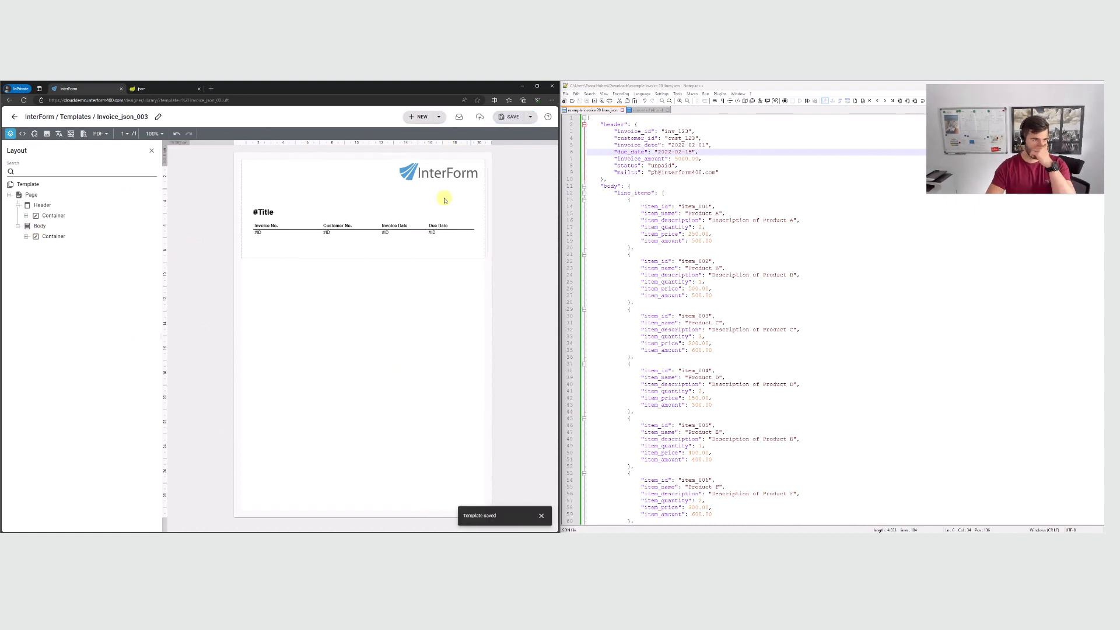
- Preview the template's PDF output, return to the layout and select the container in the Body section
left_click(83, 133)
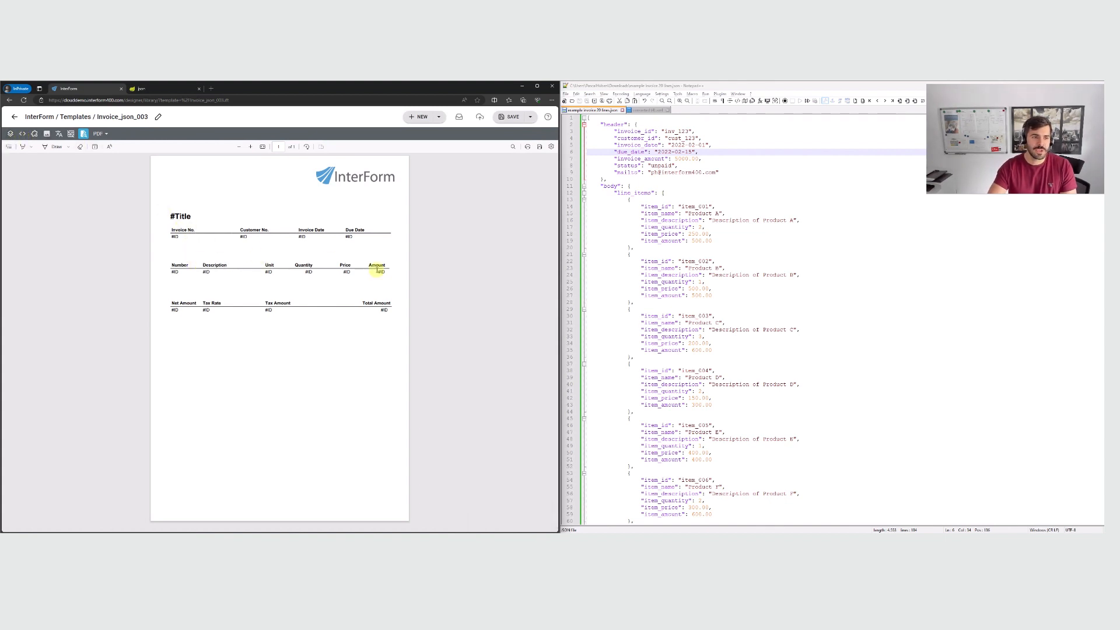
left_click(10, 133)
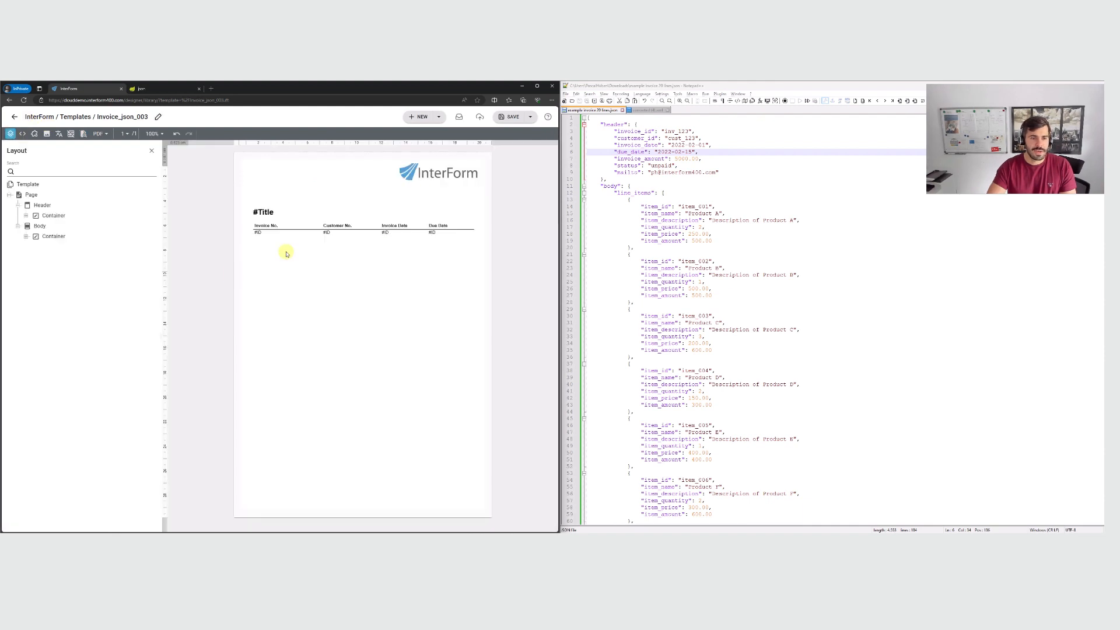
left_click(284, 247)
left_click(35, 267)
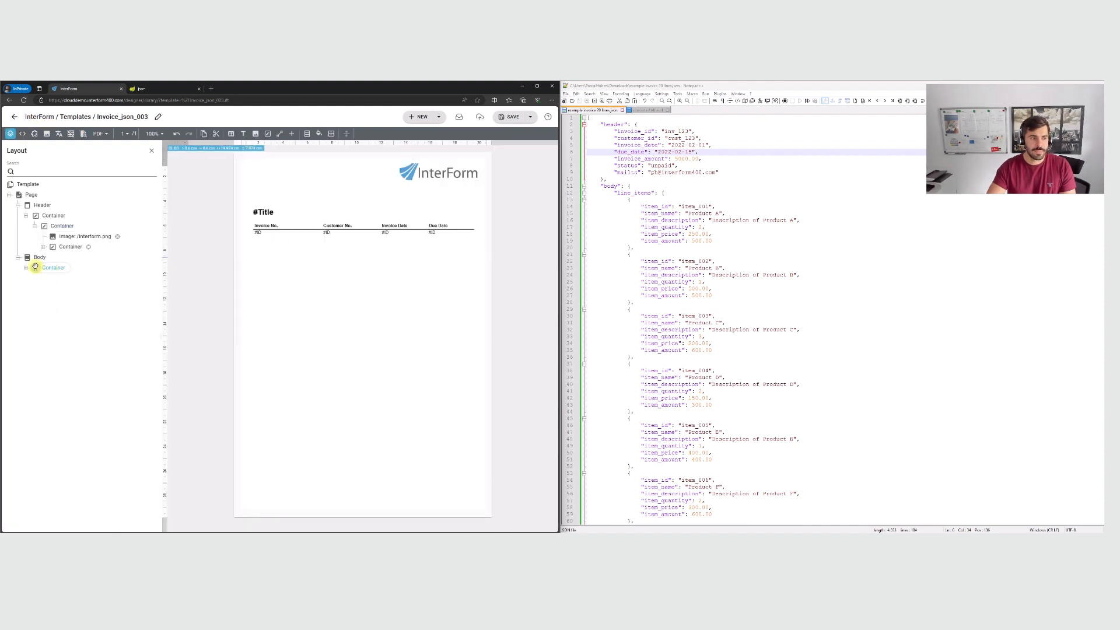
- Replace the header's #Title placeholder text with "Invoice"
left_click(26, 267)
left_click(35, 278)
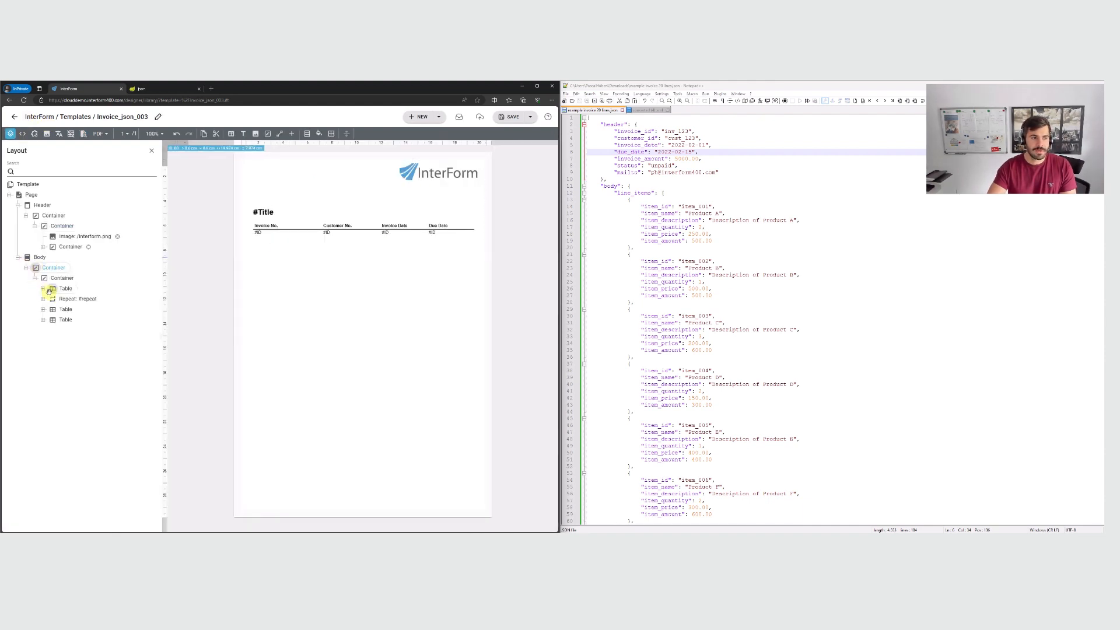
double_click(270, 214)
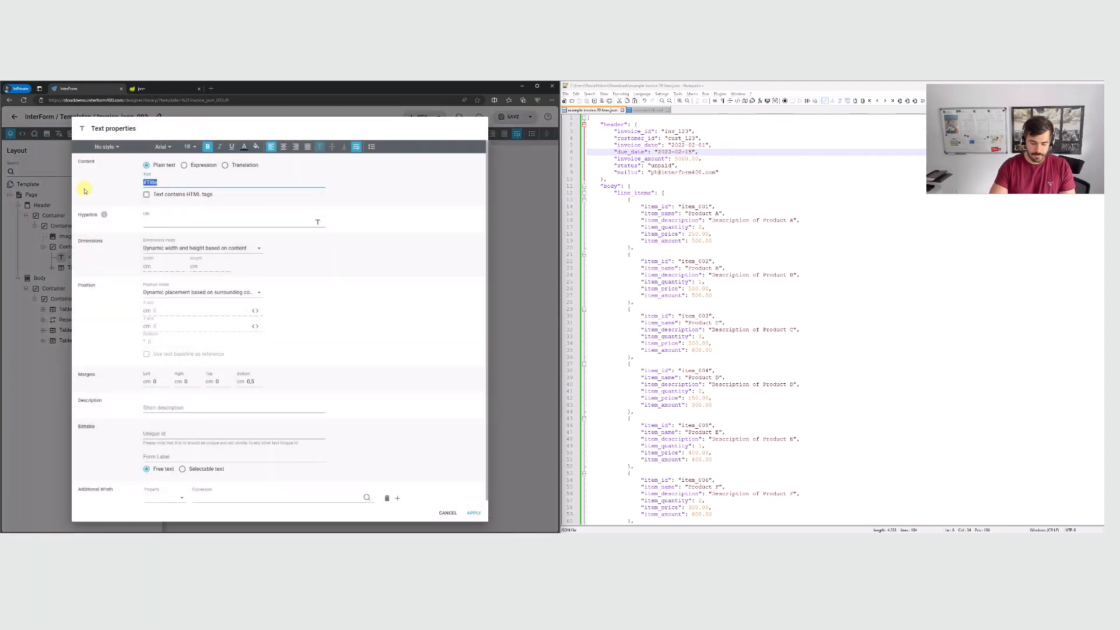
type("Invoice")
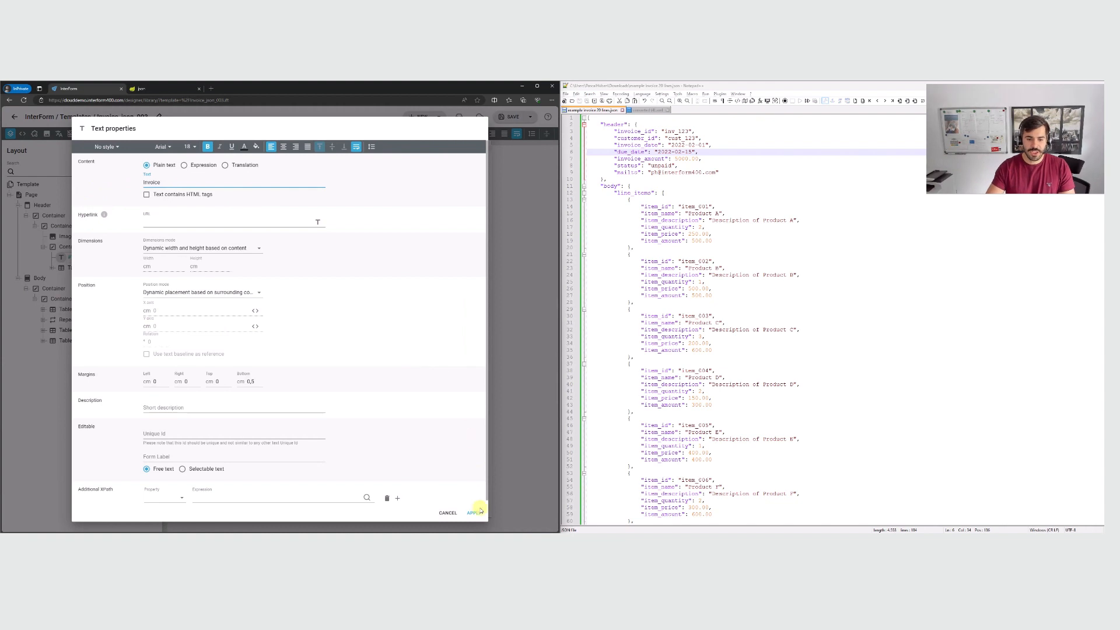
left_click(474, 512)
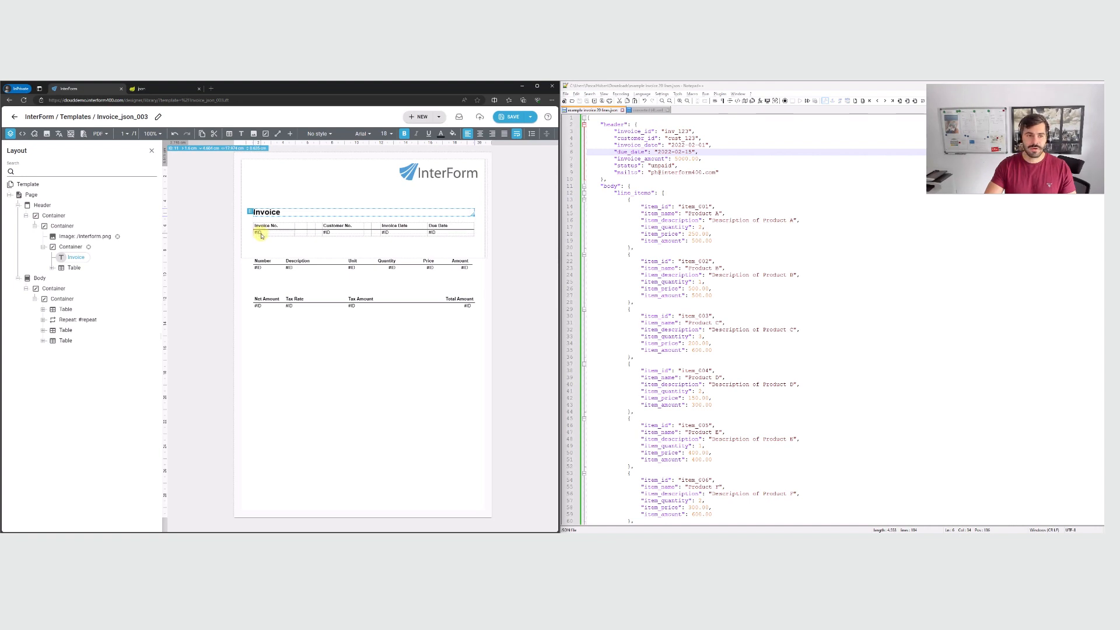
- Bind the placeholder under Invoice No. to the XML expression /xml/header/invoice_id
left_click(260, 233)
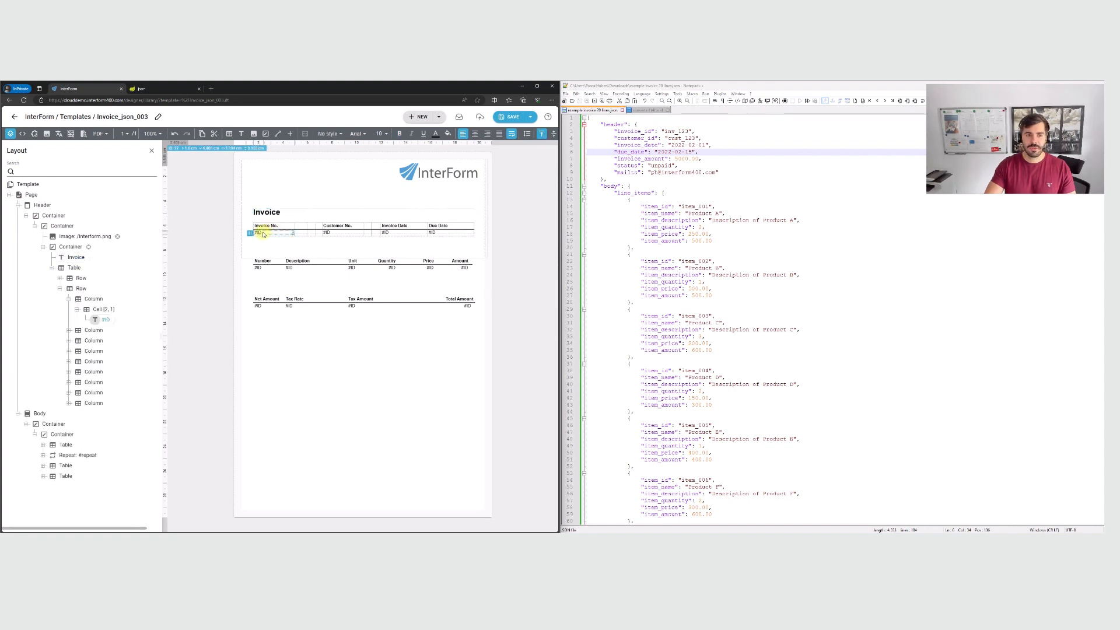
double_click(262, 234)
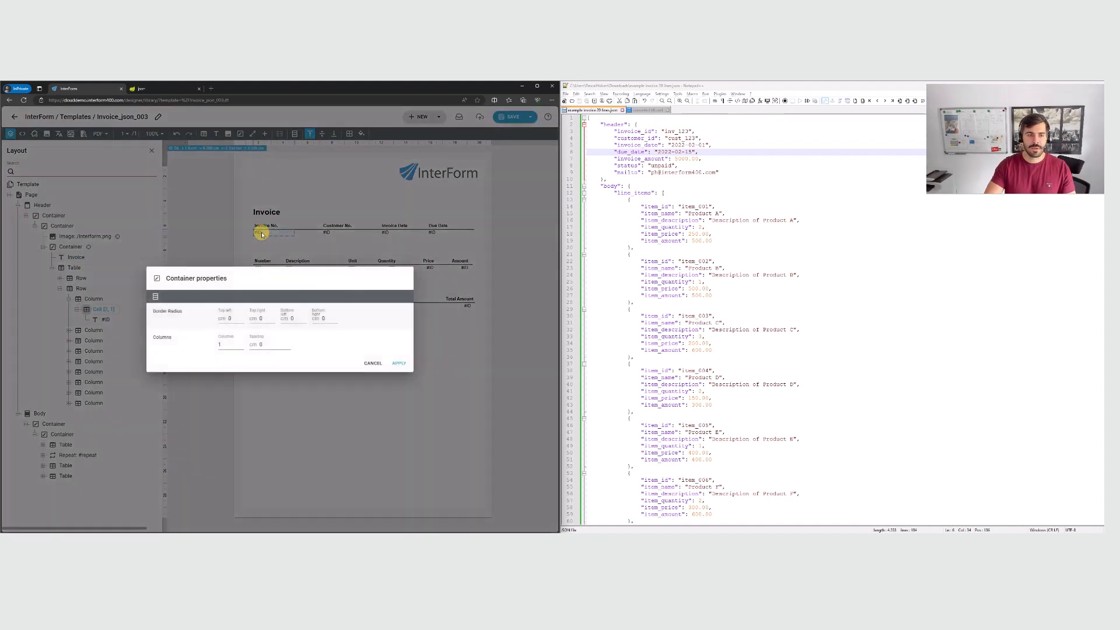
key("Escape")
double_click(106, 320)
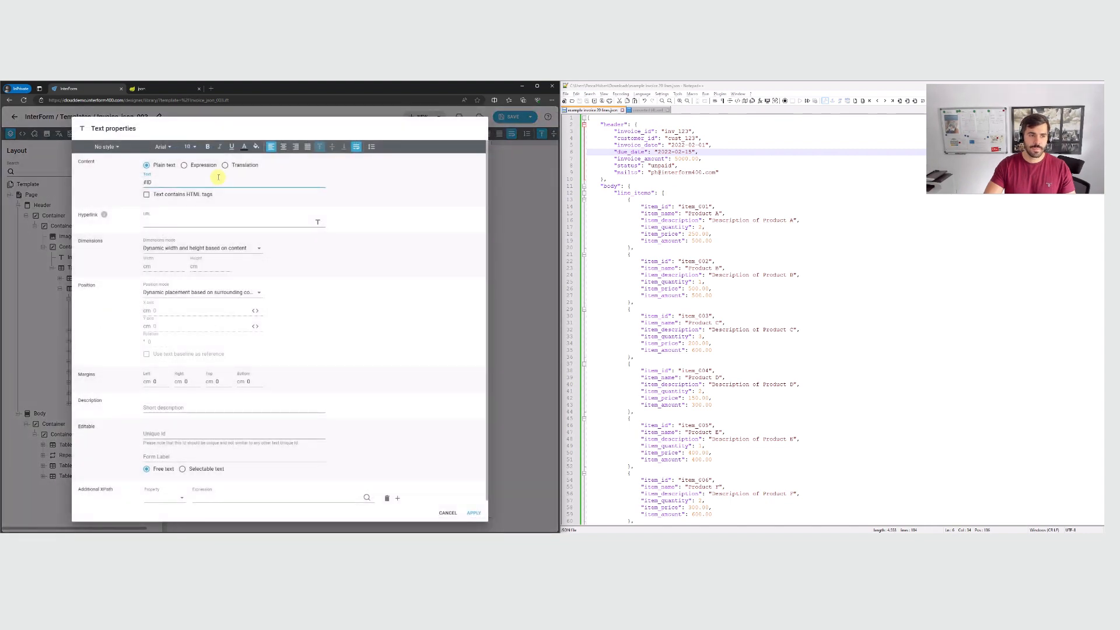
left_click(184, 165)
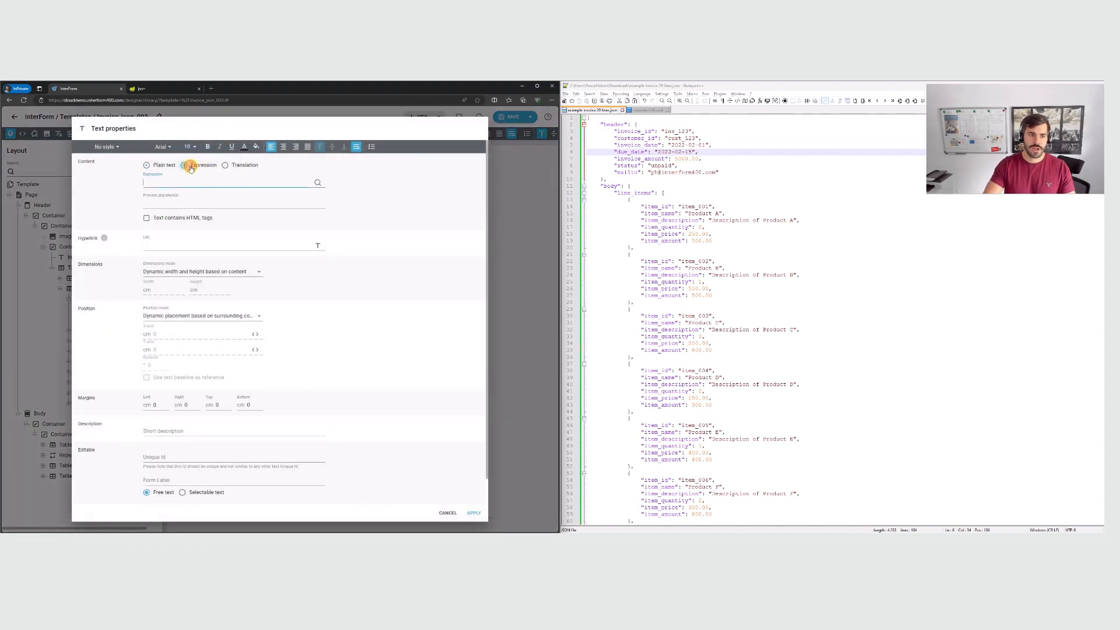
left_click(319, 182)
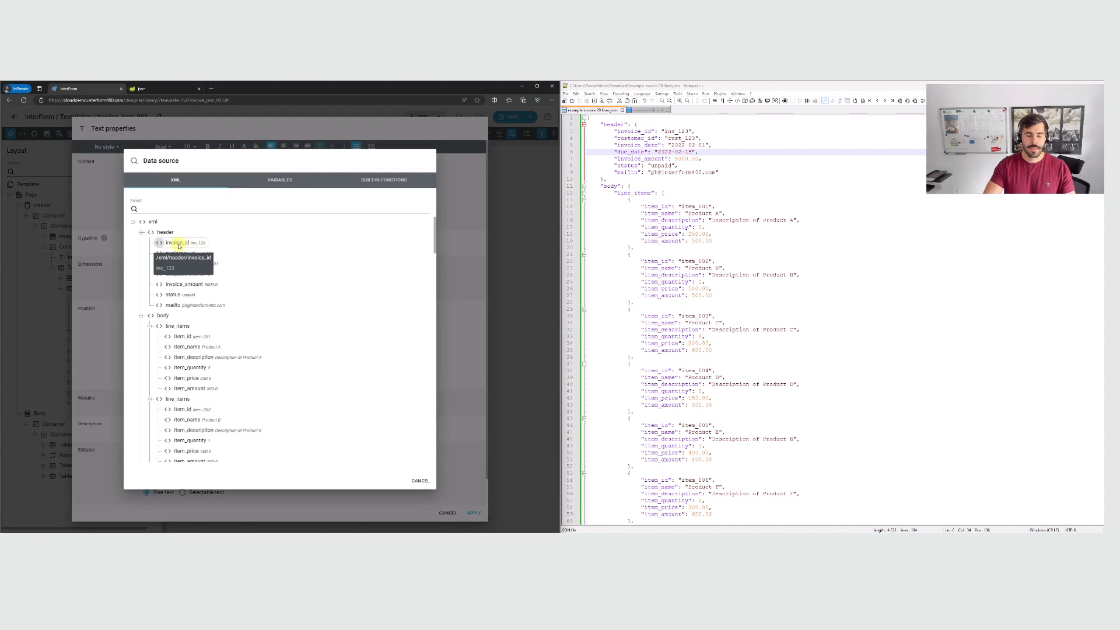
left_click(178, 244)
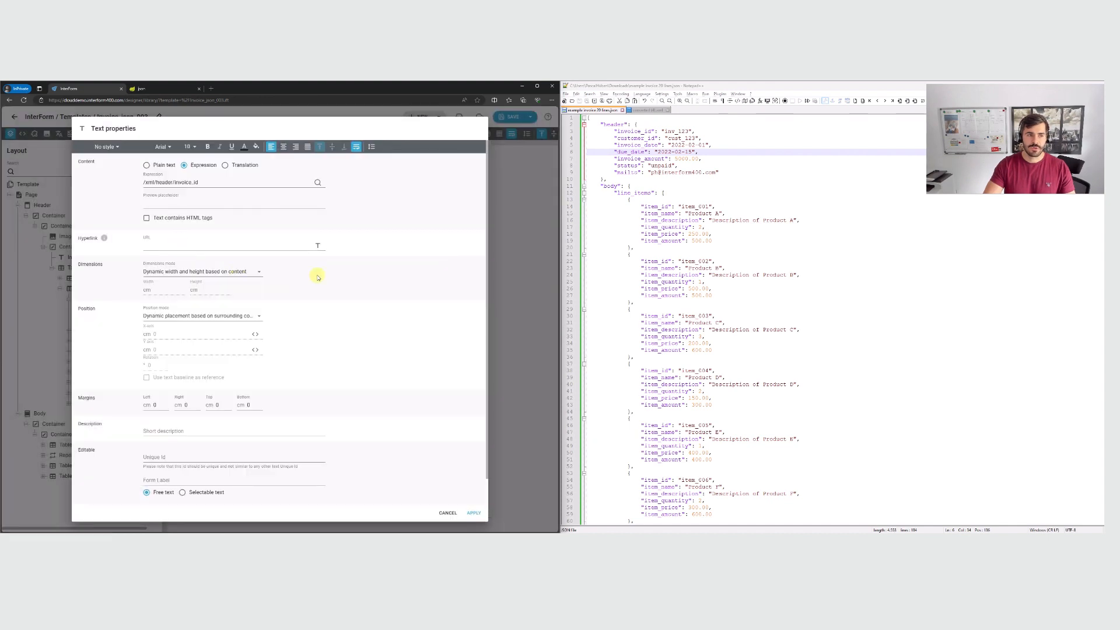
left_click(474, 513)
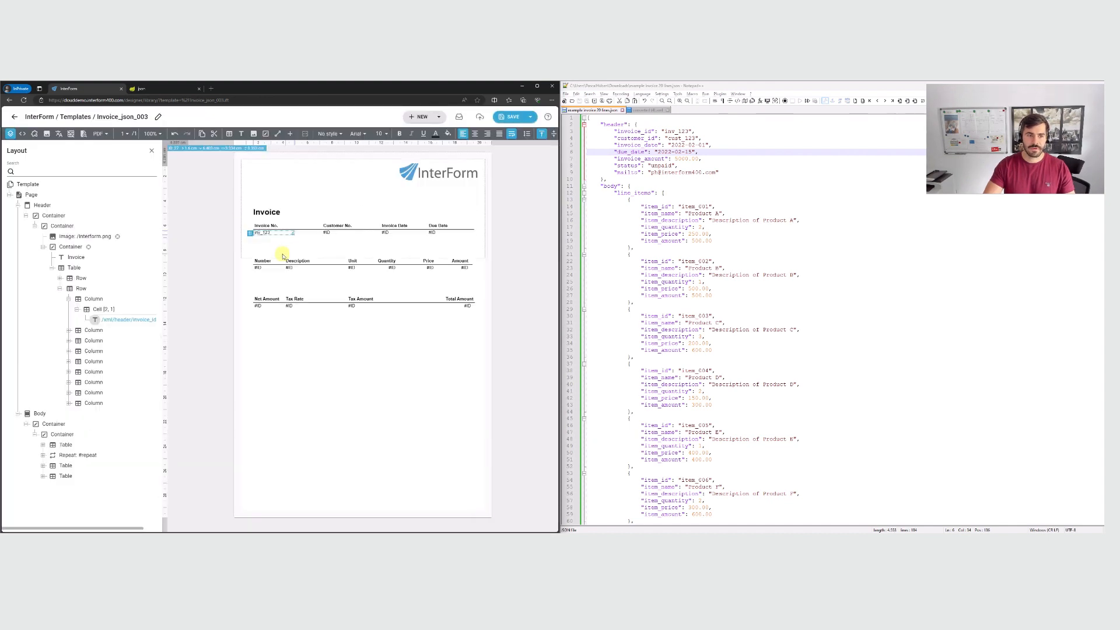
- Bind the placeholder under Customer No. to the XML expression /xml/header/customer_id
double_click(326, 232)
left_click(204, 166)
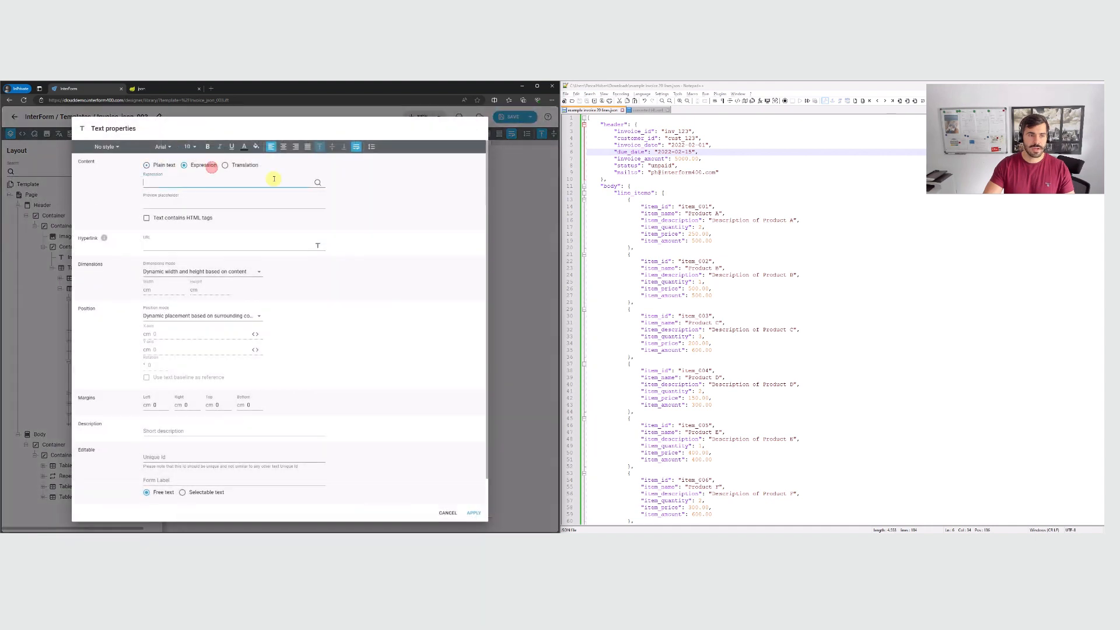
left_click(317, 183)
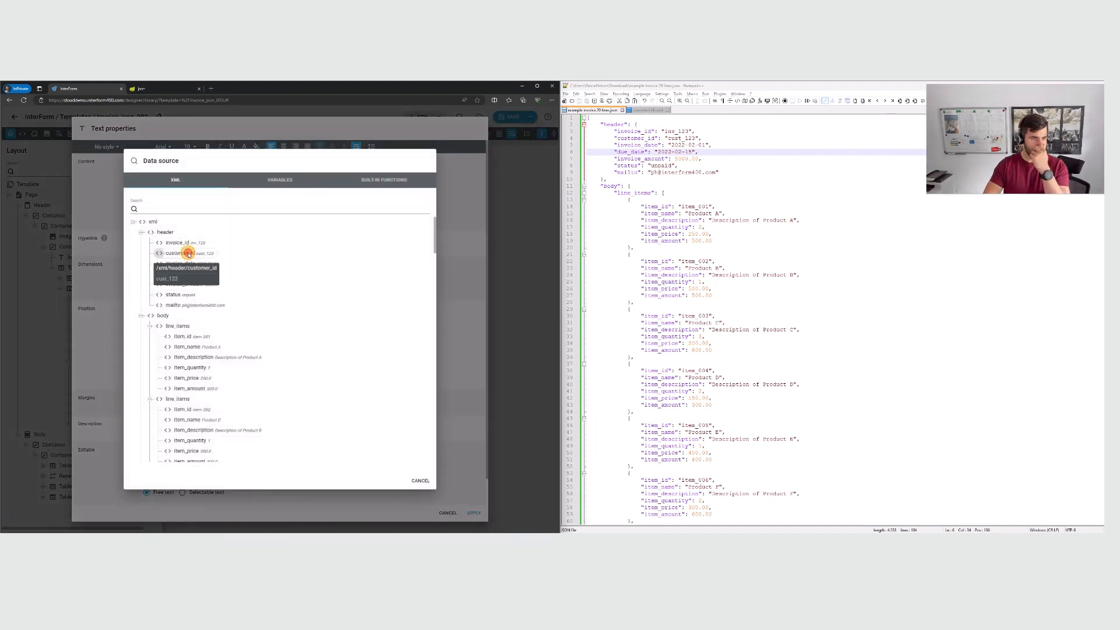
left_click(182, 252)
left_click(474, 512)
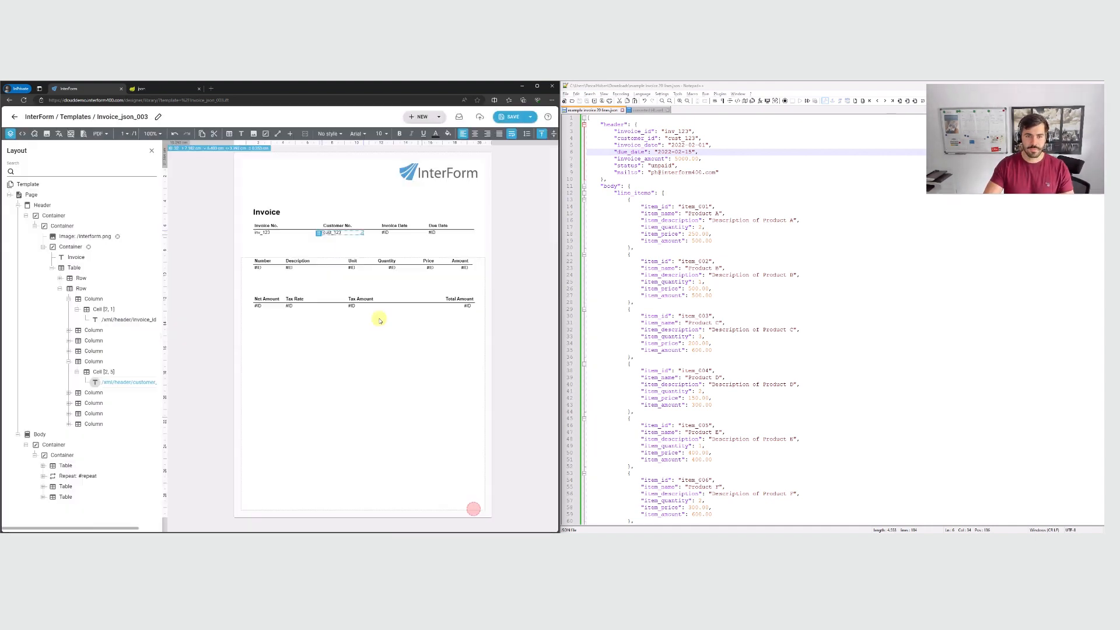
- Bind the placeholder under Invoice Date to the XML expression /xml/header/invoice_date
double_click(386, 234)
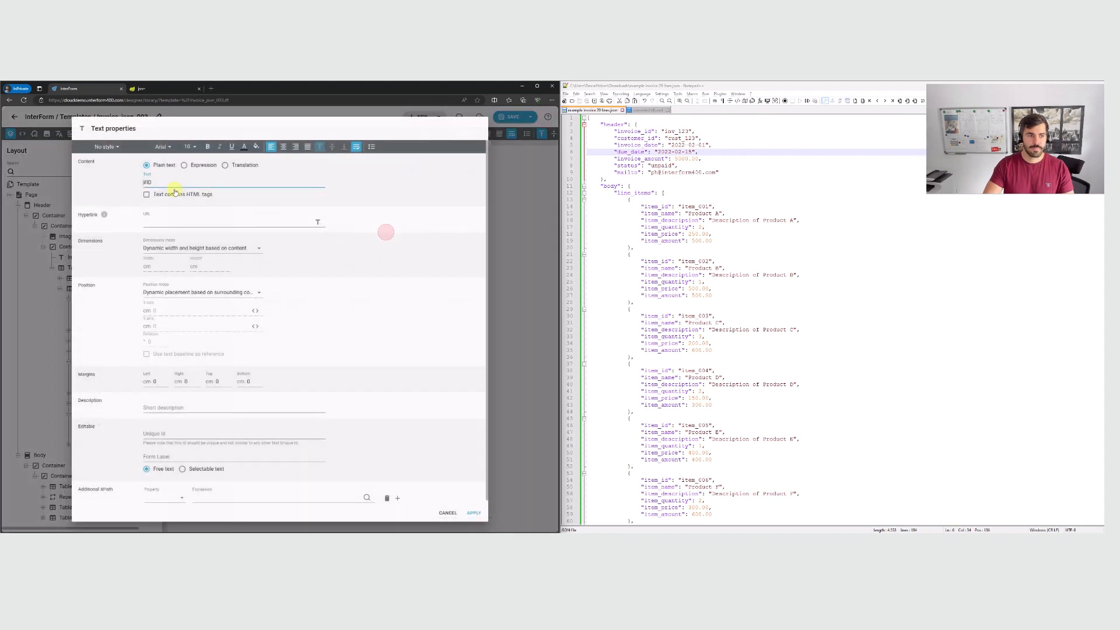
left_click(203, 165)
left_click(318, 183)
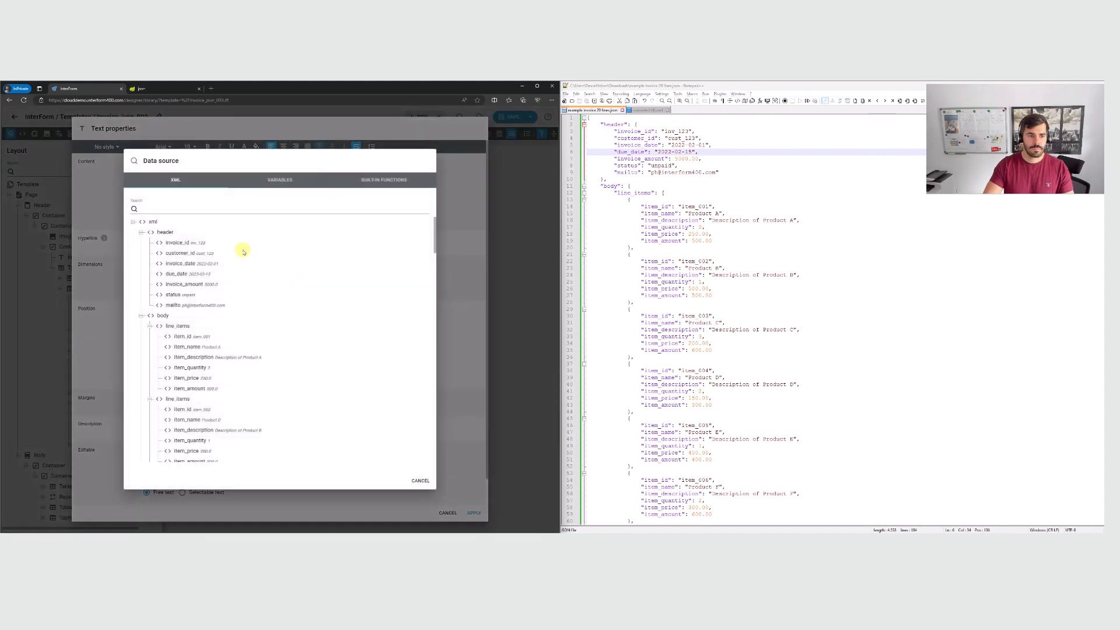
left_click(191, 265)
left_click(473, 513)
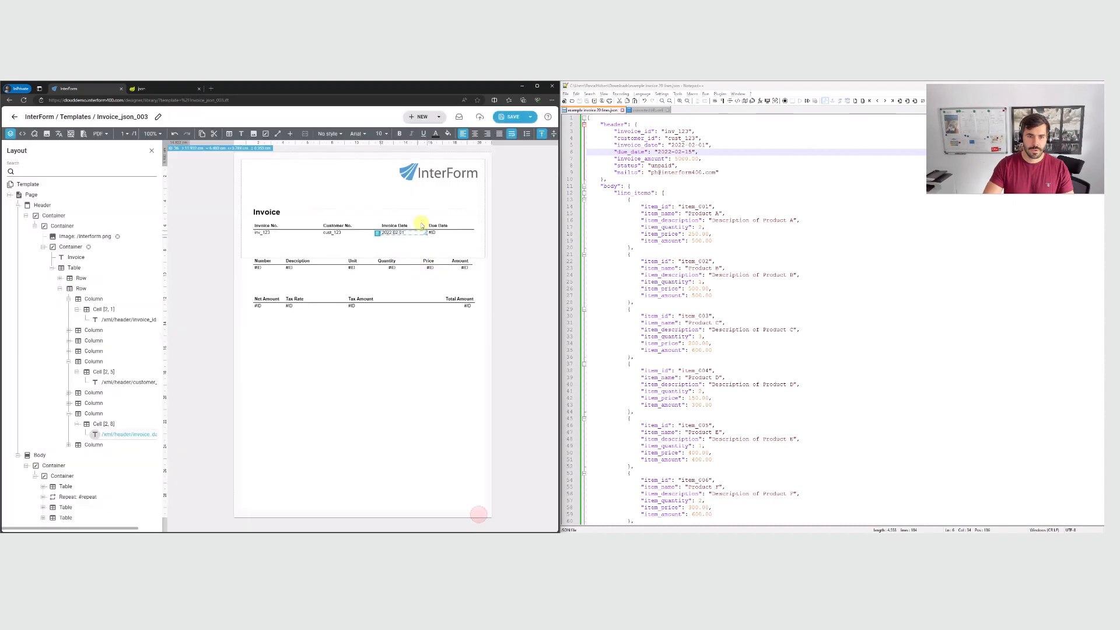
- Bind the placeholder under Due Date to the XML expression /xml/header/due_date and save the template
left_click(429, 232)
double_click(430, 232)
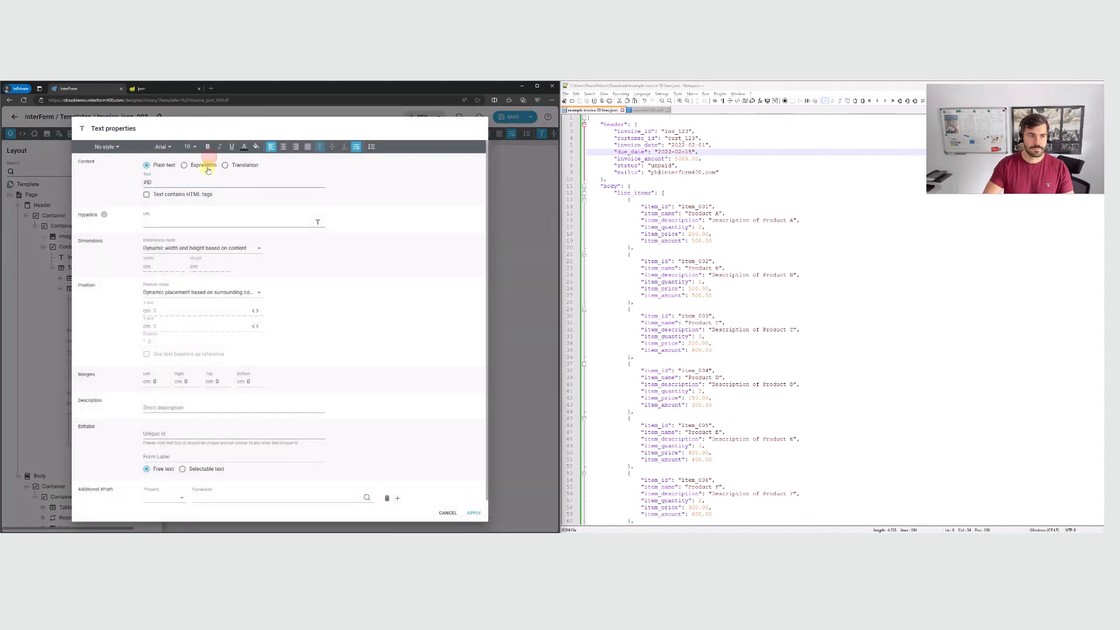
left_click(204, 165)
left_click(316, 183)
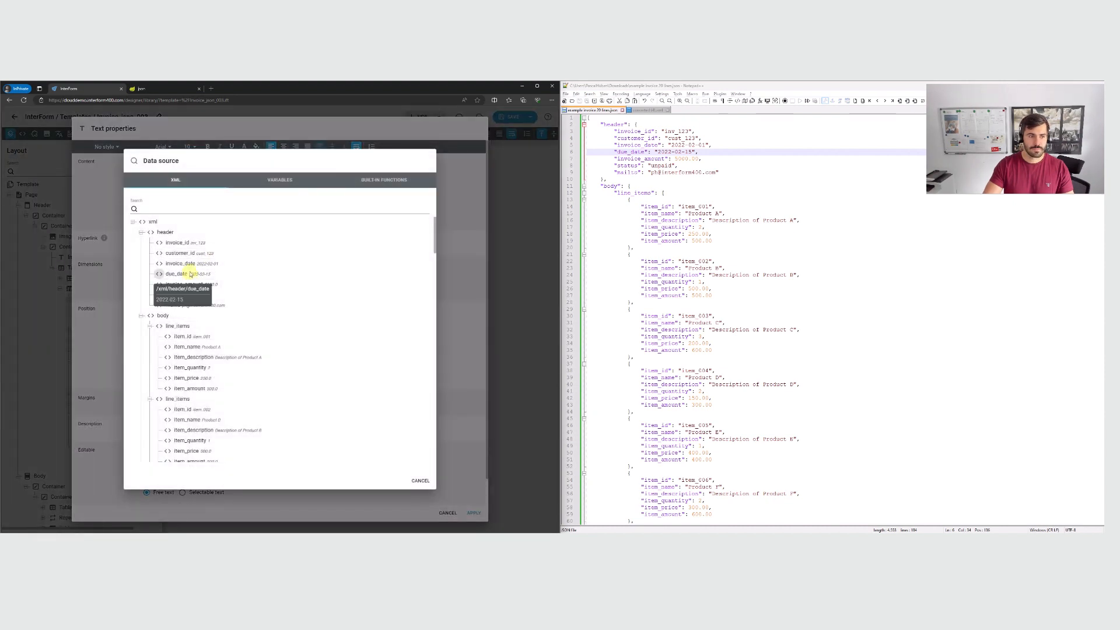
left_click(190, 274)
left_click(477, 513)
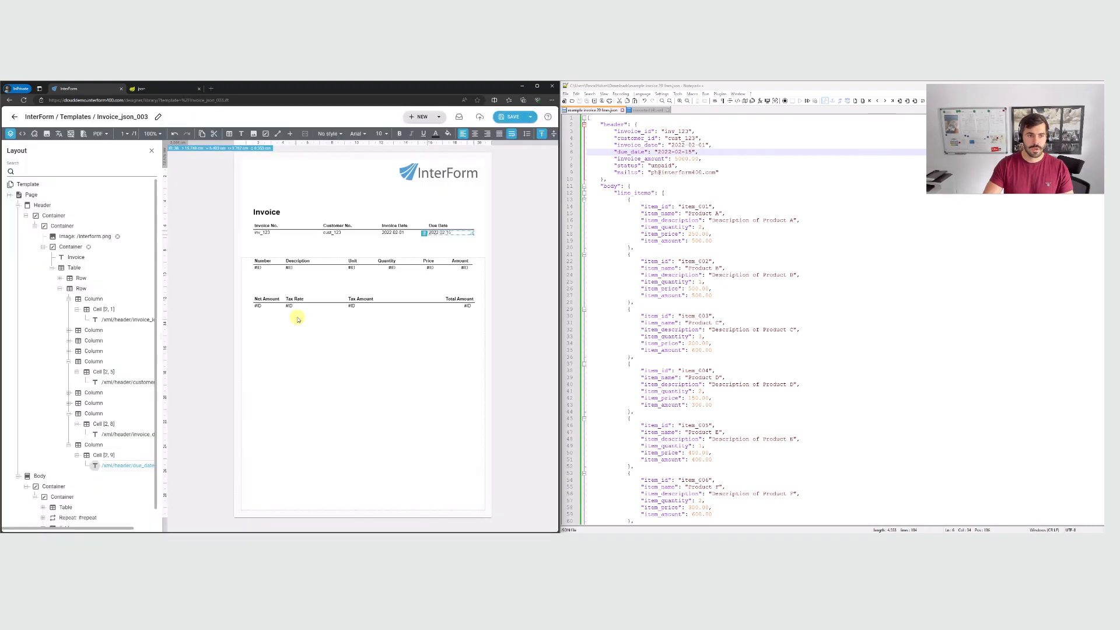
left_click(511, 116)
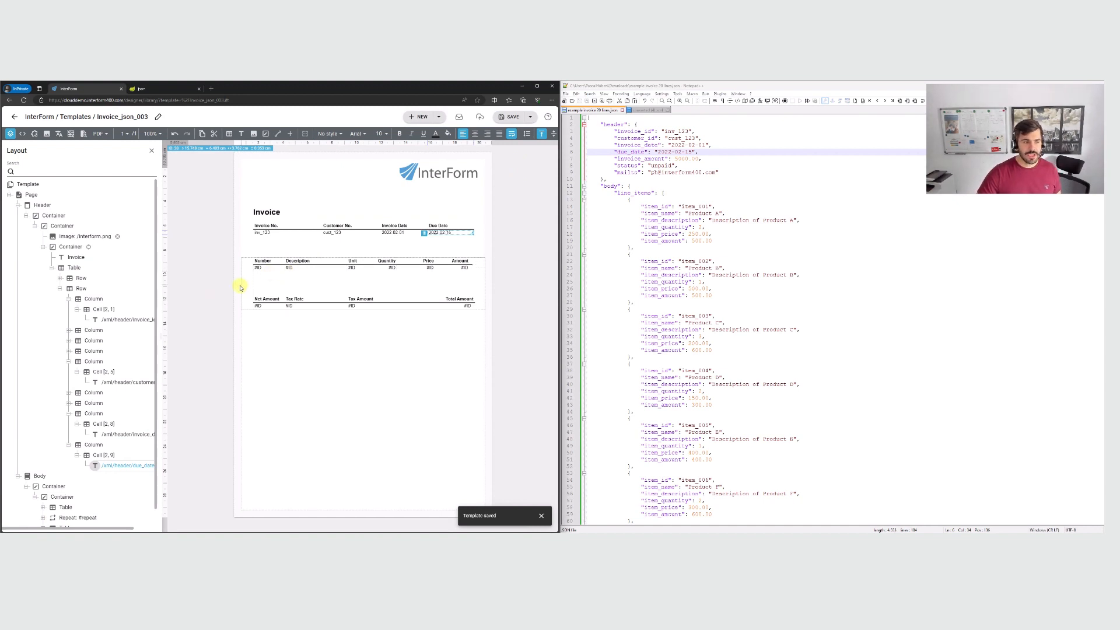
- Replace the #repeat placeholder of the Body section's Repeat element with the XML node /xml/body/line_items
left_click(34, 226)
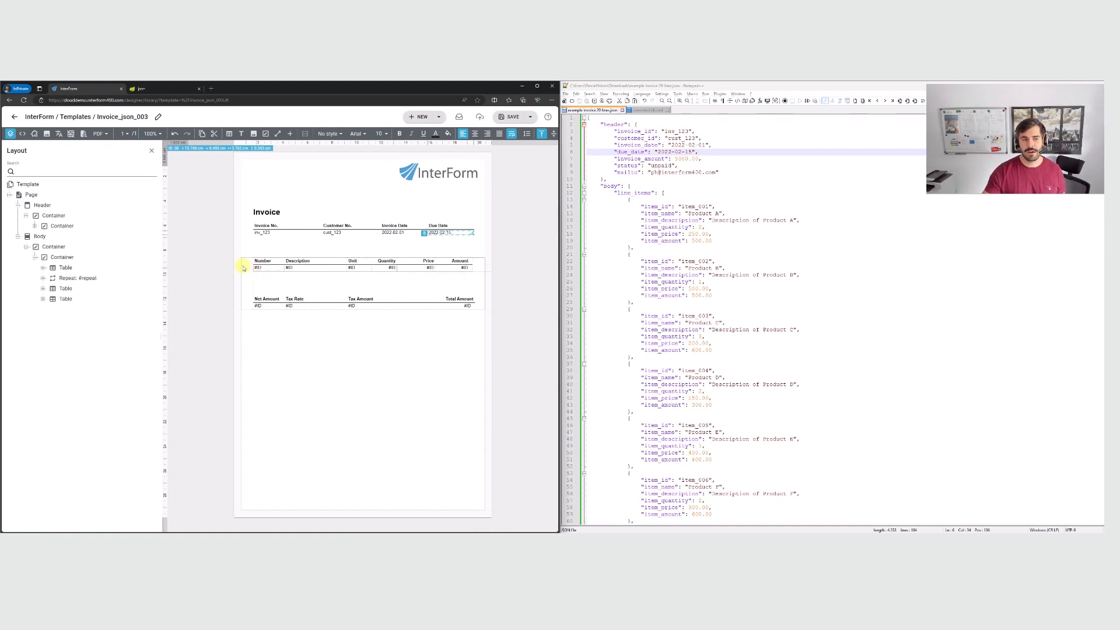
left_click(86, 278)
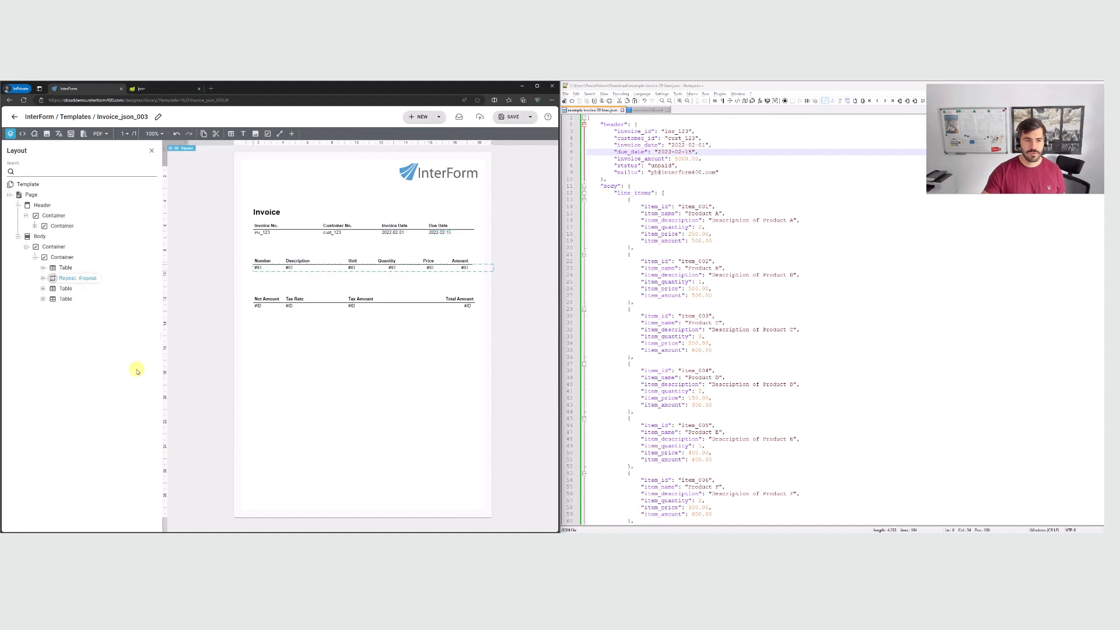
double_click(73, 279)
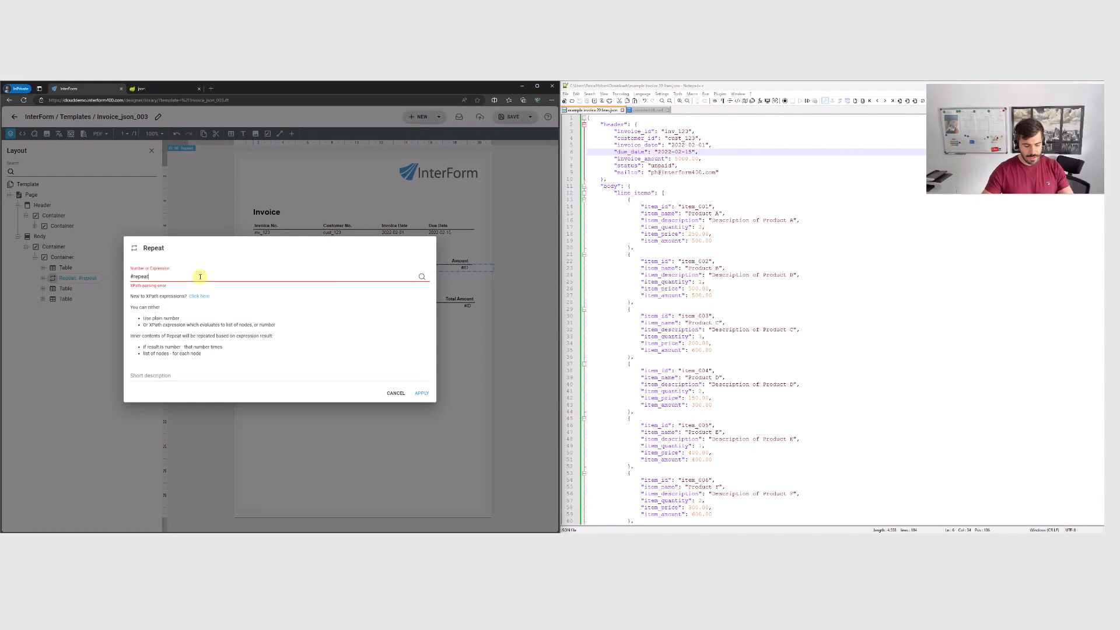
key("BackSpace")
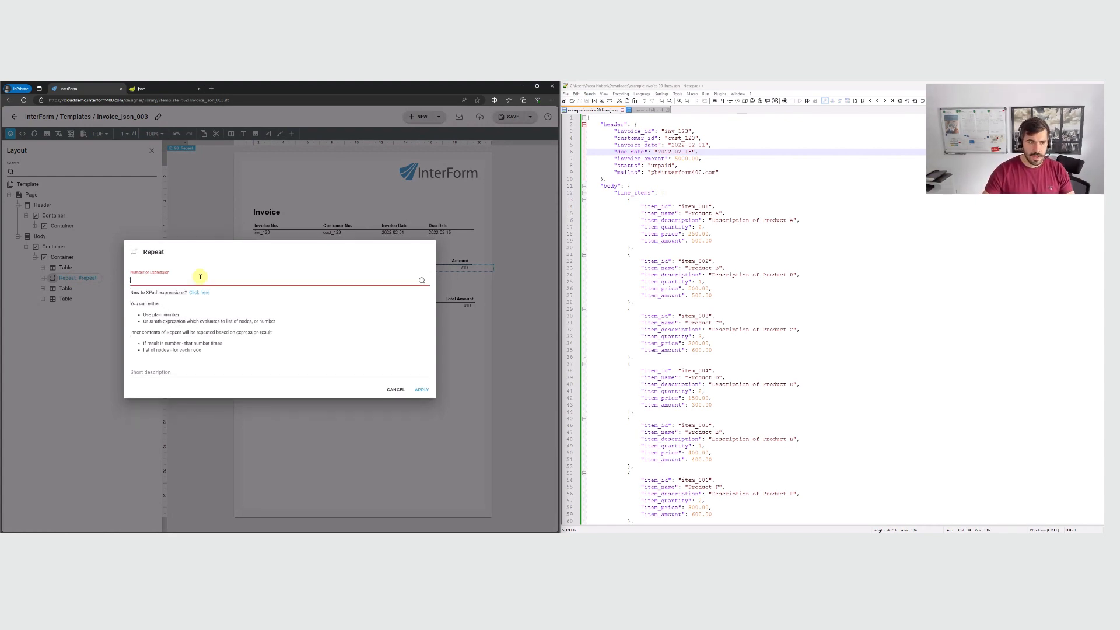
left_click(423, 278)
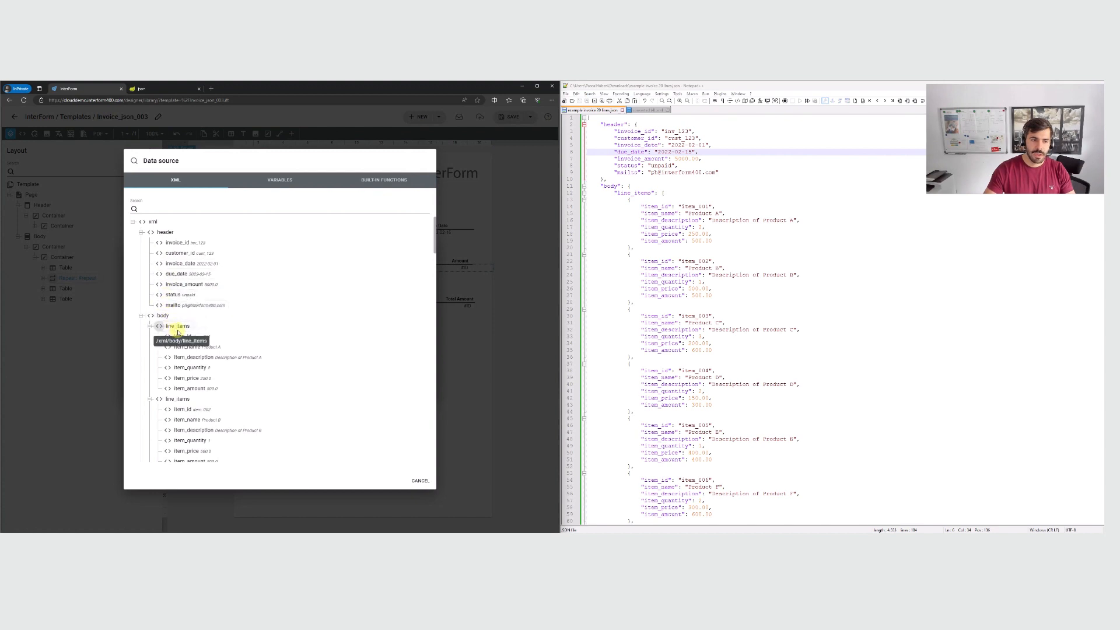
left_click(179, 327)
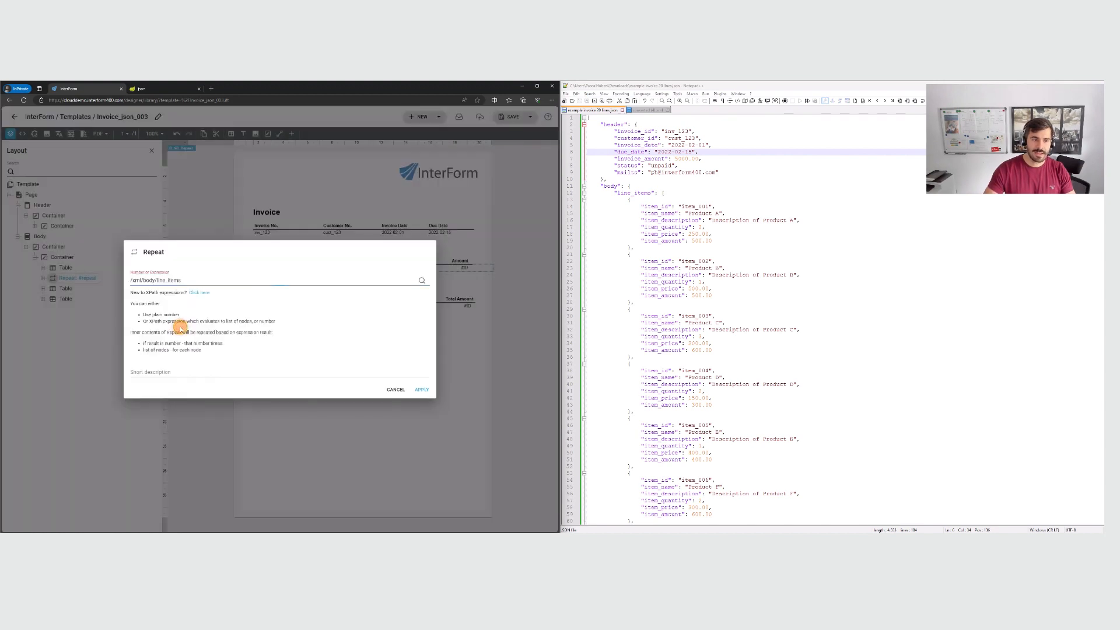
left_click(422, 390)
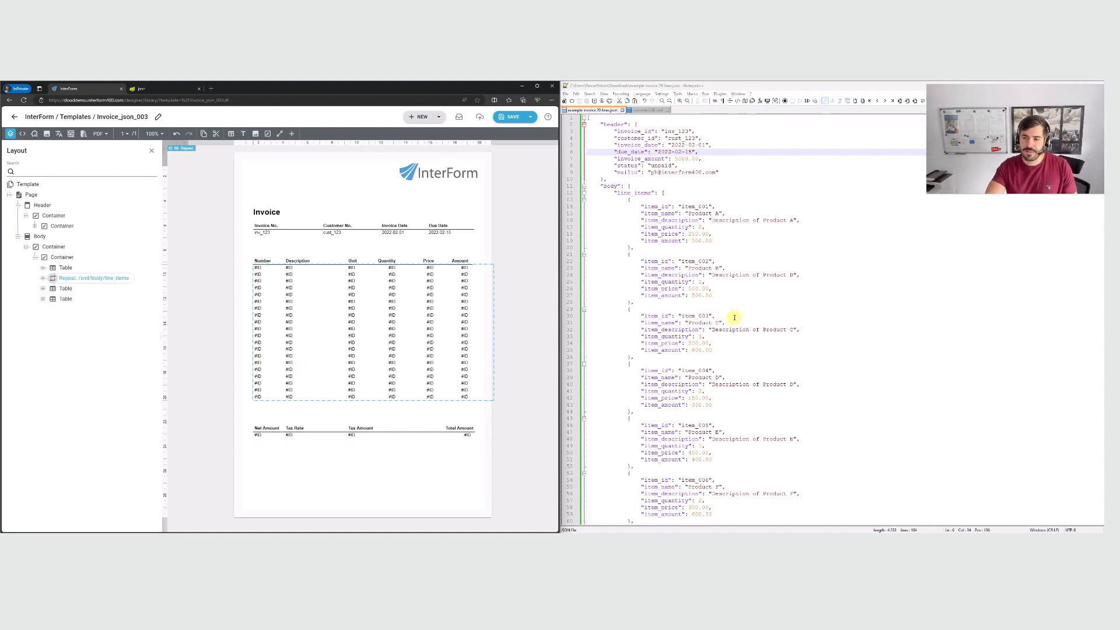
- Bind the Number column's placeholder in the repeated line-item row to the expression ./item_id
left_click(256, 269)
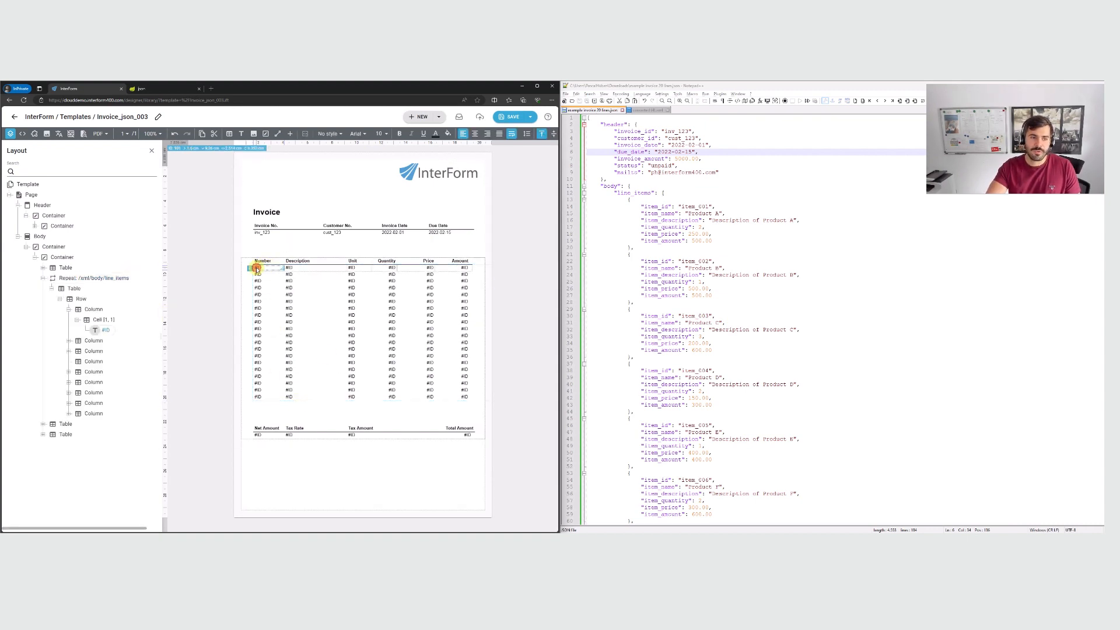
double_click(107, 330)
left_click(201, 165)
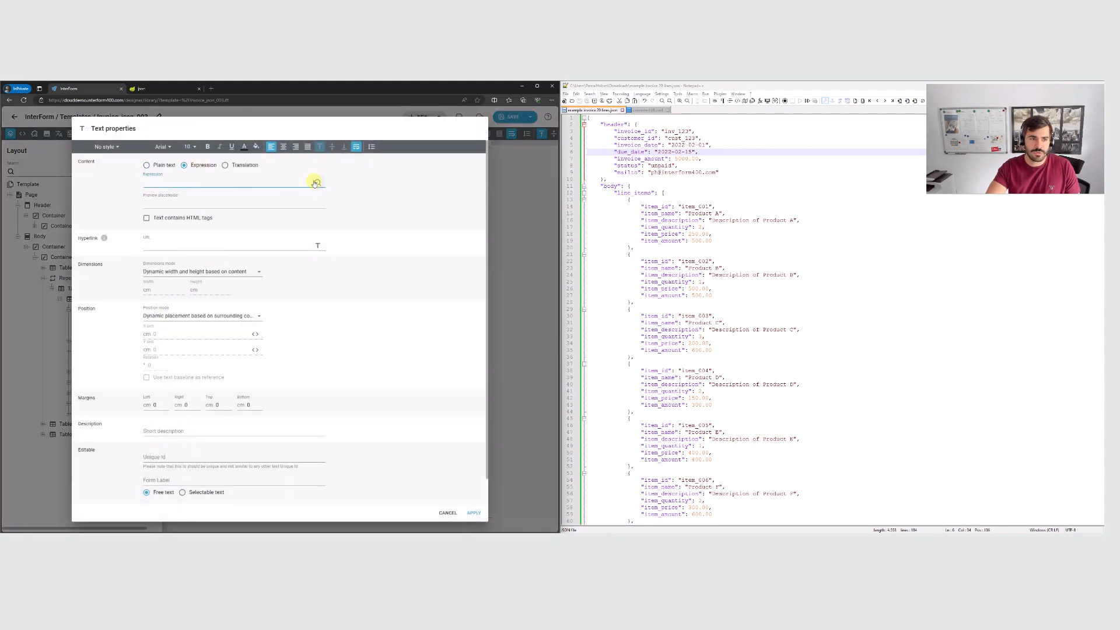
left_click(314, 183)
double_click(200, 336)
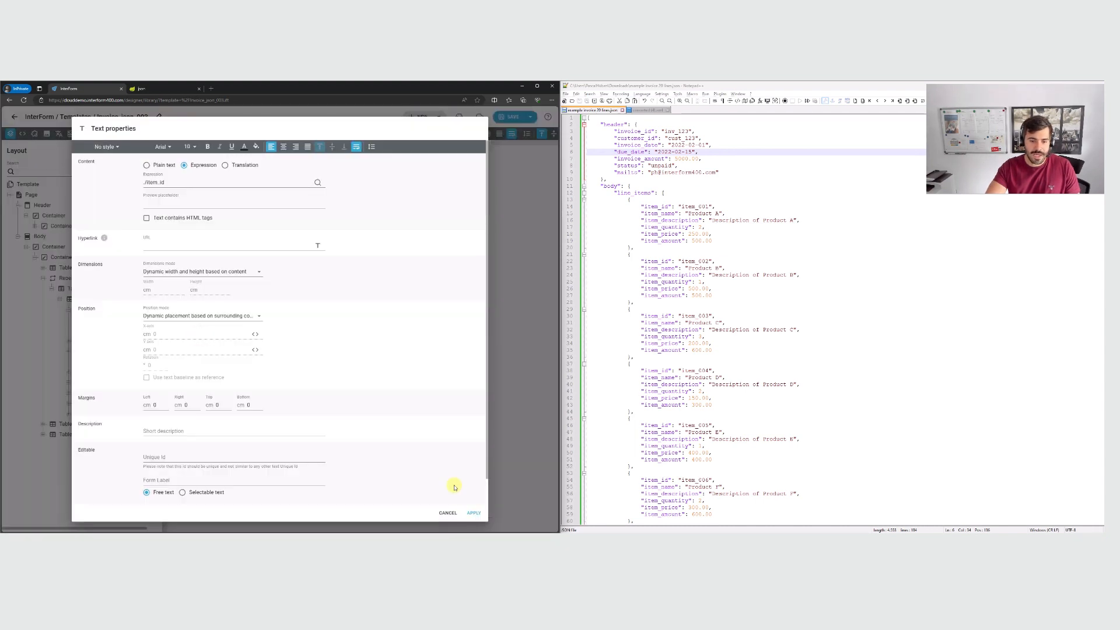
left_click(473, 513)
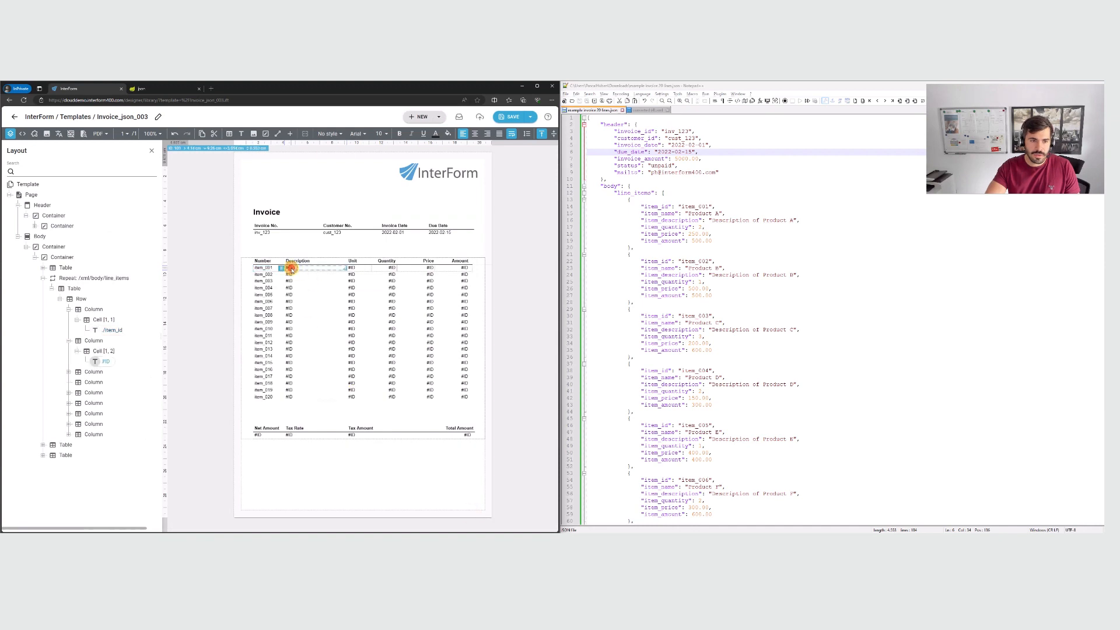
- Bind the Description column's placeholder in the repeated line-item row to the expression ./item_description
double_click(290, 268)
left_click(199, 165)
left_click(319, 183)
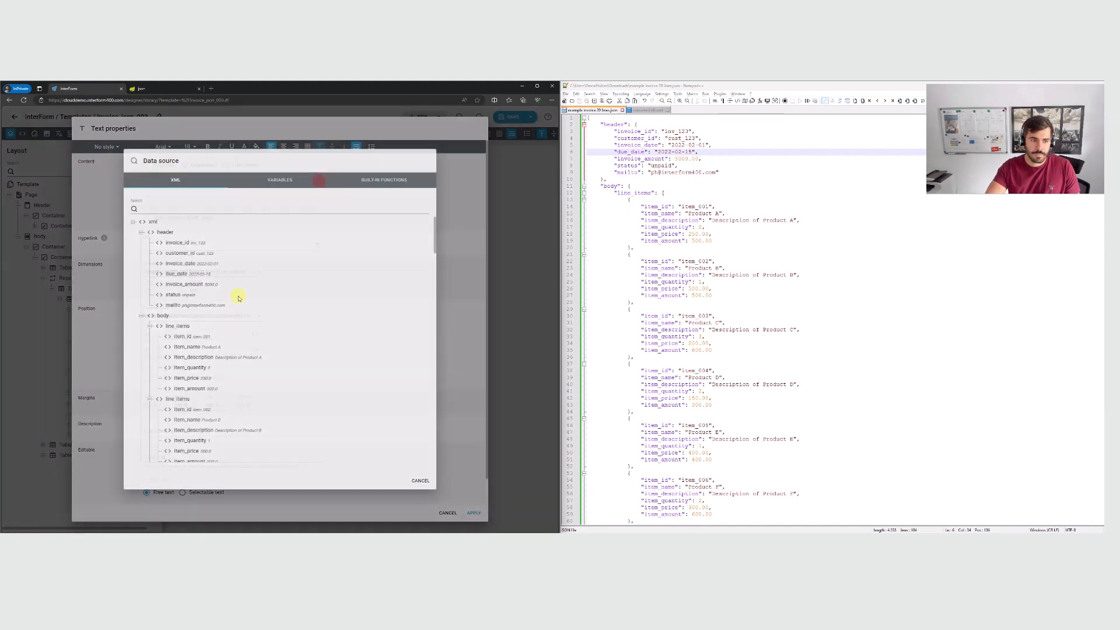
left_click(215, 357)
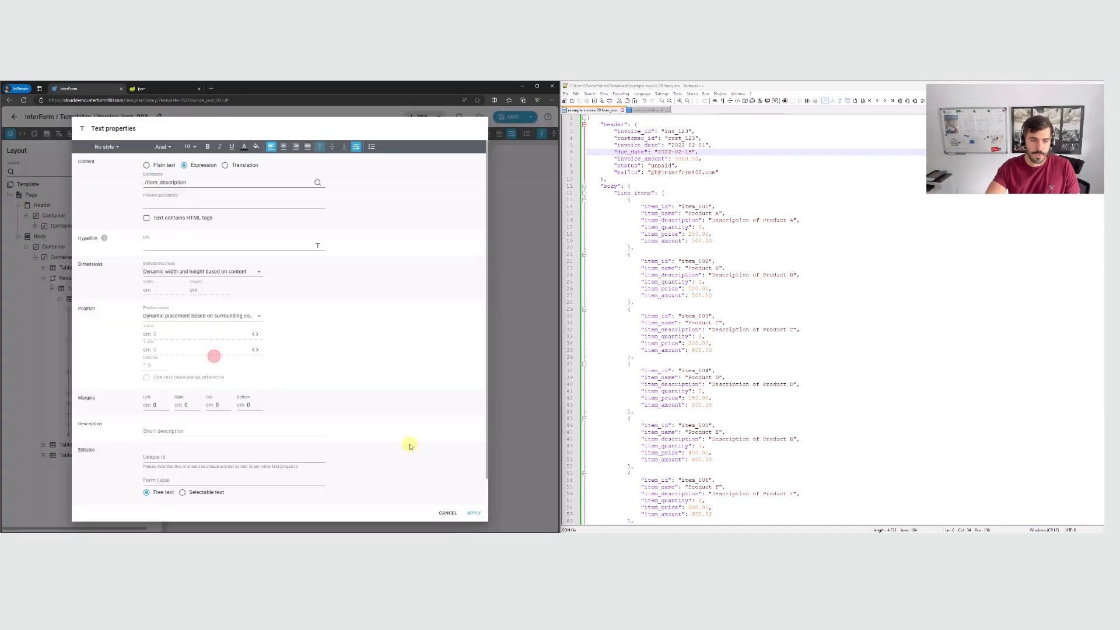
left_click(474, 513)
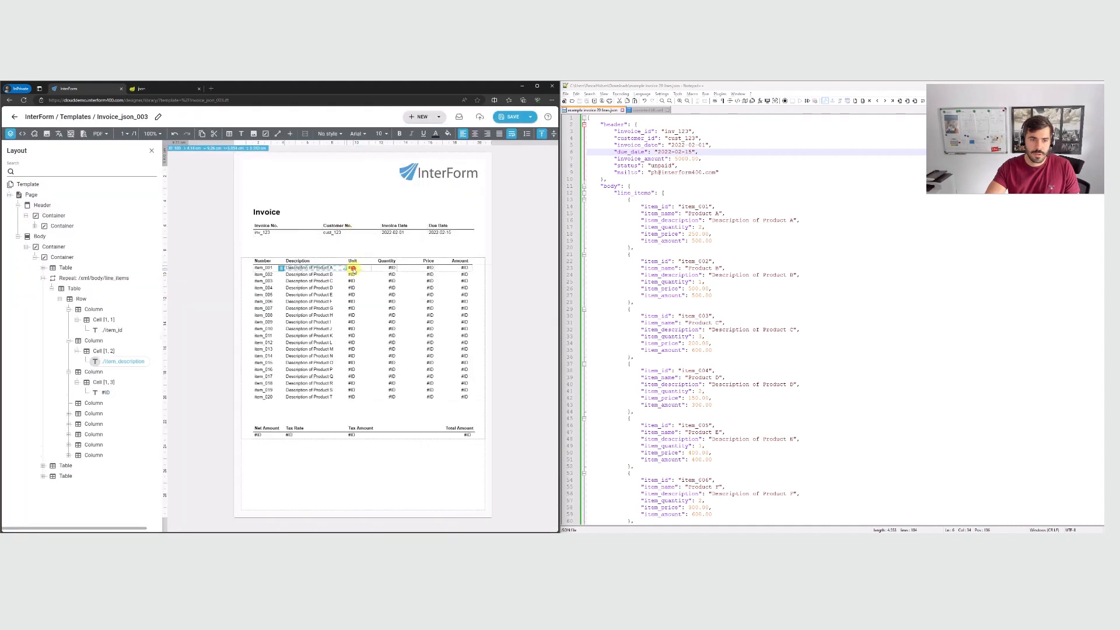
- Bind the Unit column's placeholder in the repeated line-item row to the expression ./item_name
double_click(353, 269)
left_click(200, 165)
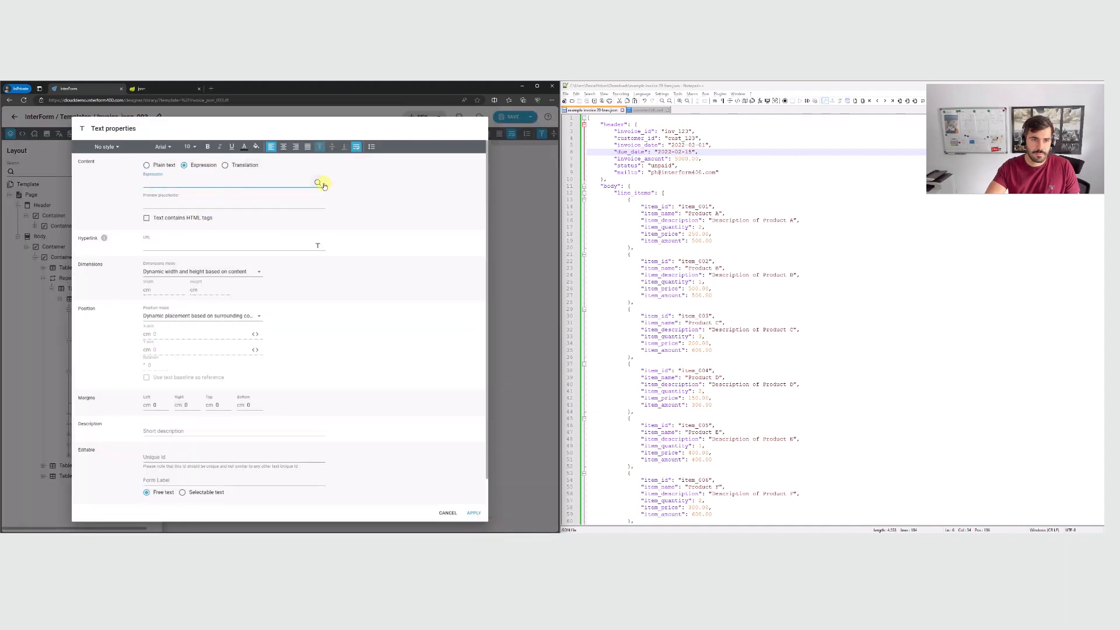
left_click(318, 183)
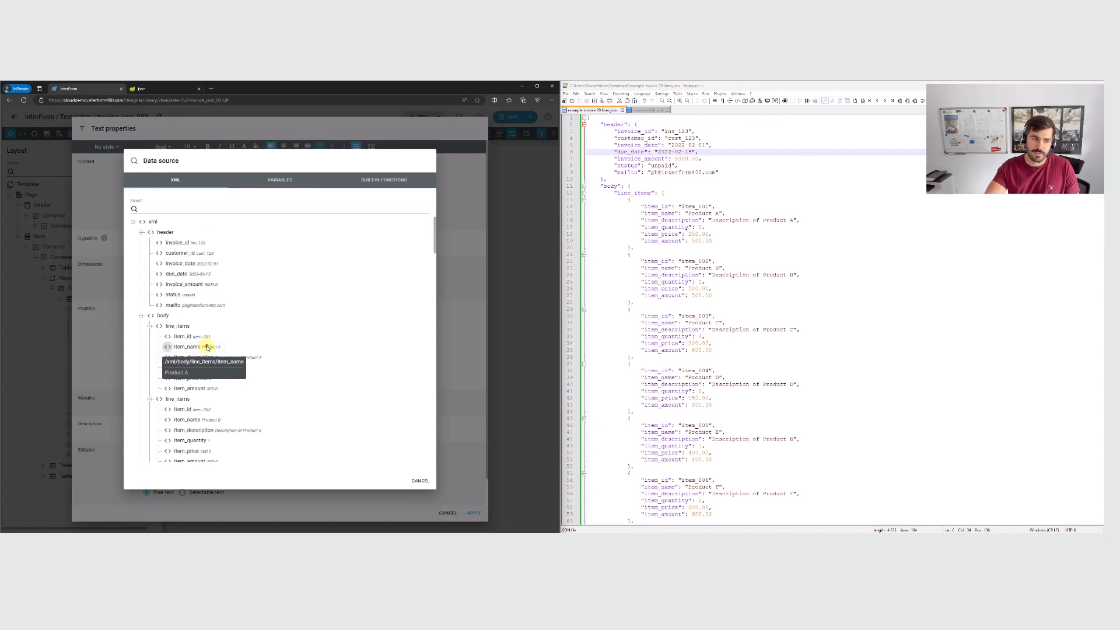
left_click(207, 348)
left_click(474, 512)
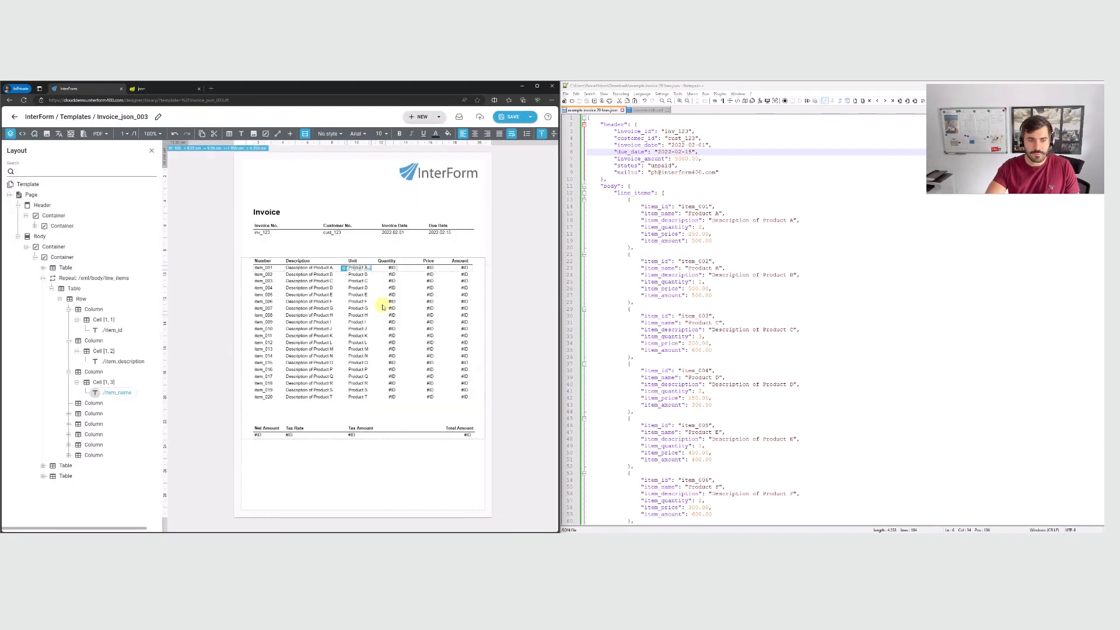
- Bind the Quantity column's placeholder in the repeated line-item row to the expression ./item_quantity
double_click(392, 268)
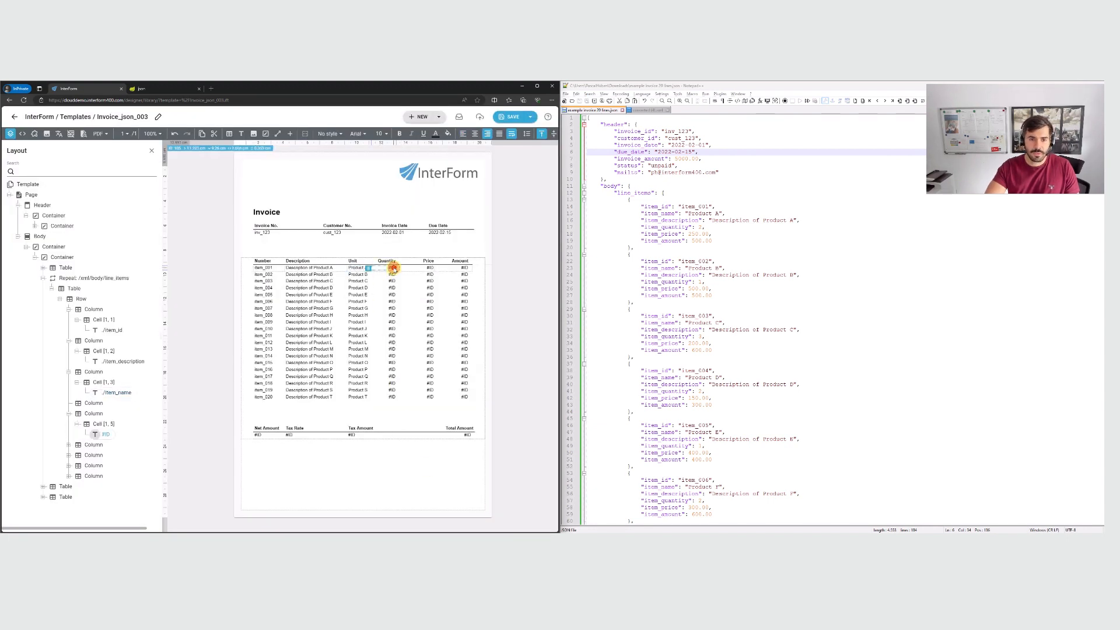
left_click(198, 169)
left_click(319, 186)
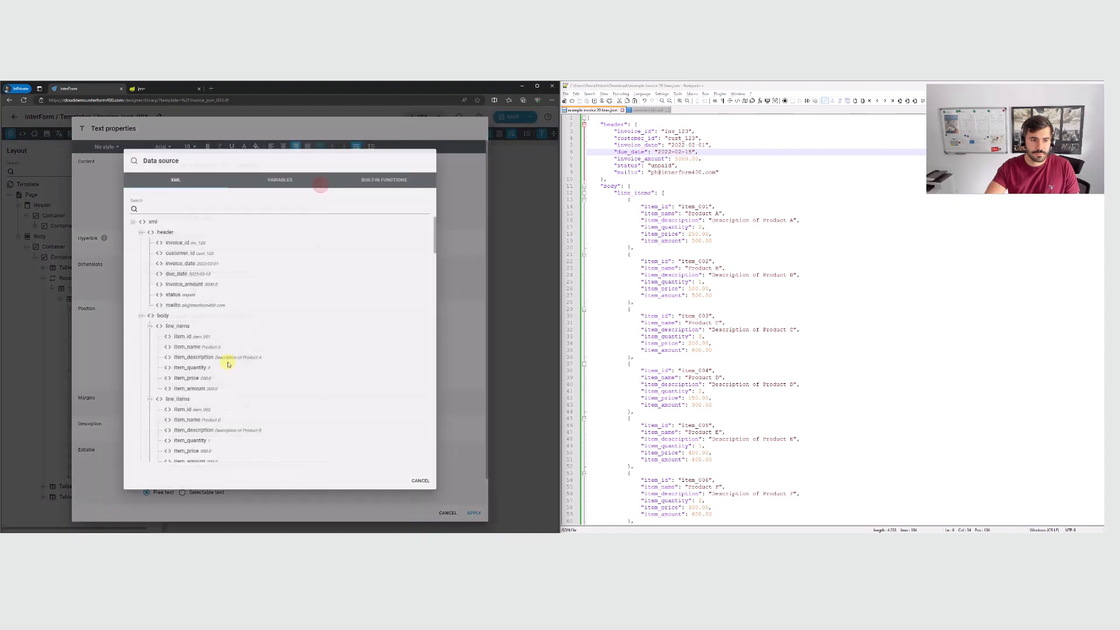
left_click(204, 367)
left_click(473, 513)
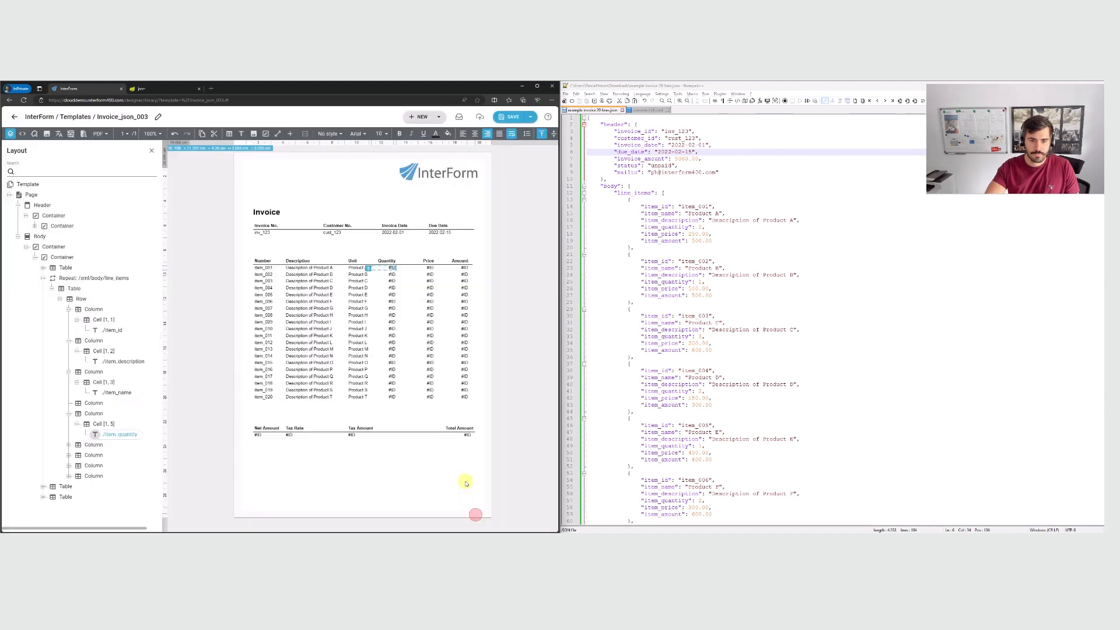
- Bind the Price column's placeholder in the repeated line-item row to the expression ./item_price
double_click(431, 269)
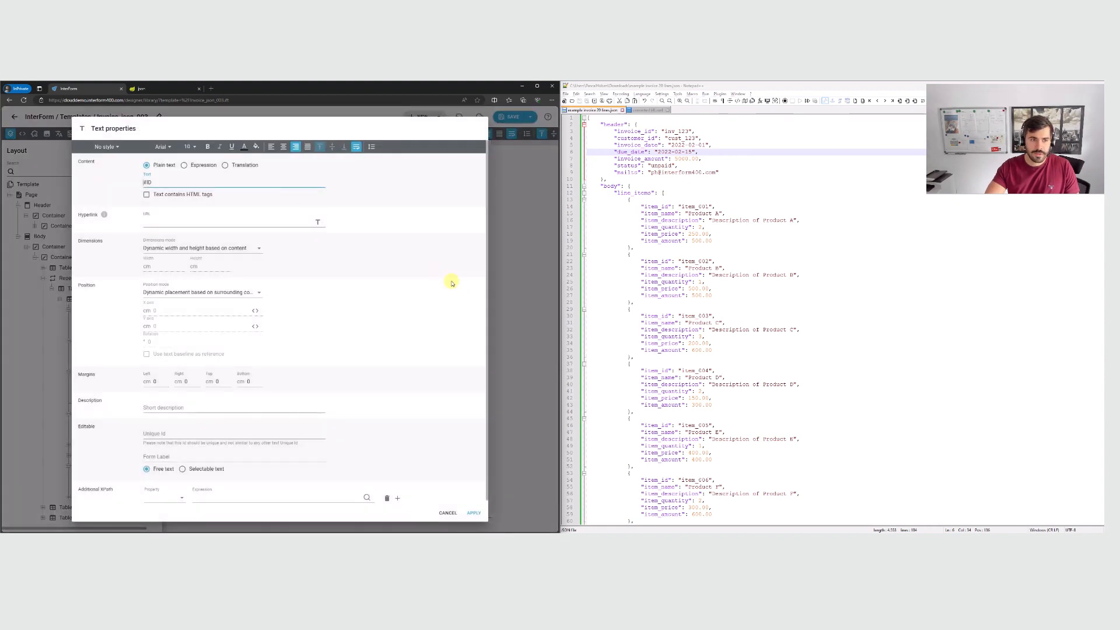
left_click(192, 167)
left_click(314, 184)
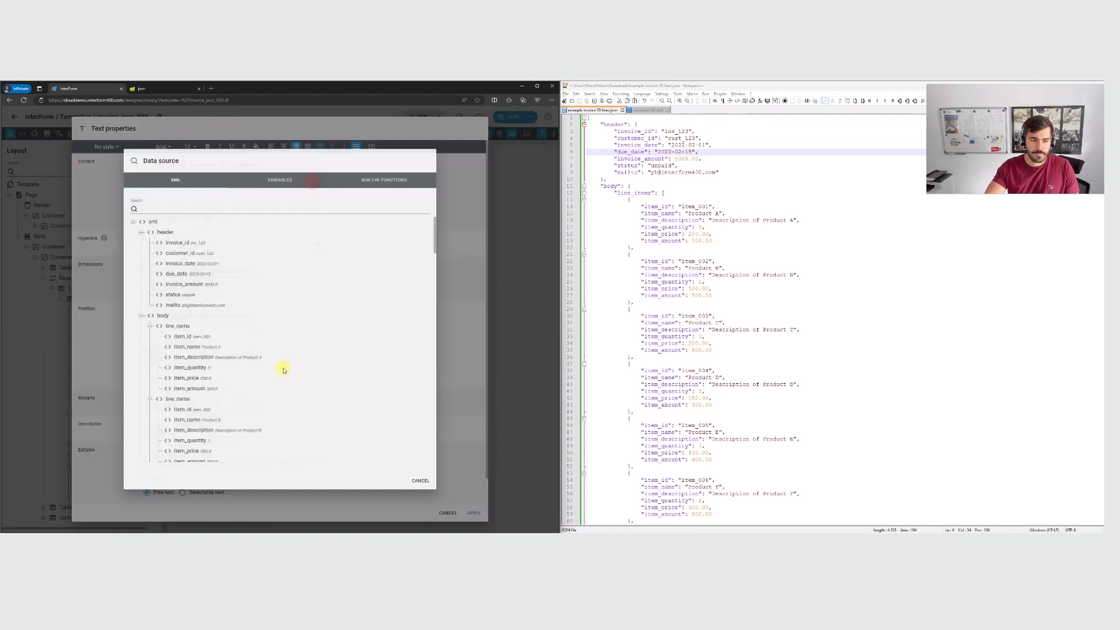
left_click(197, 379)
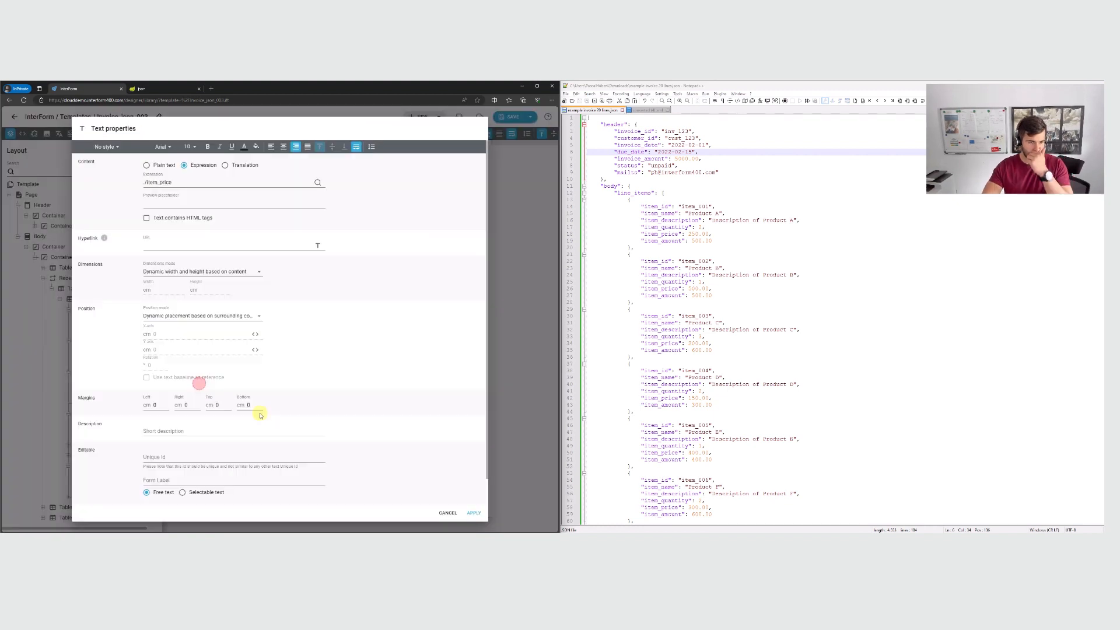
left_click(473, 513)
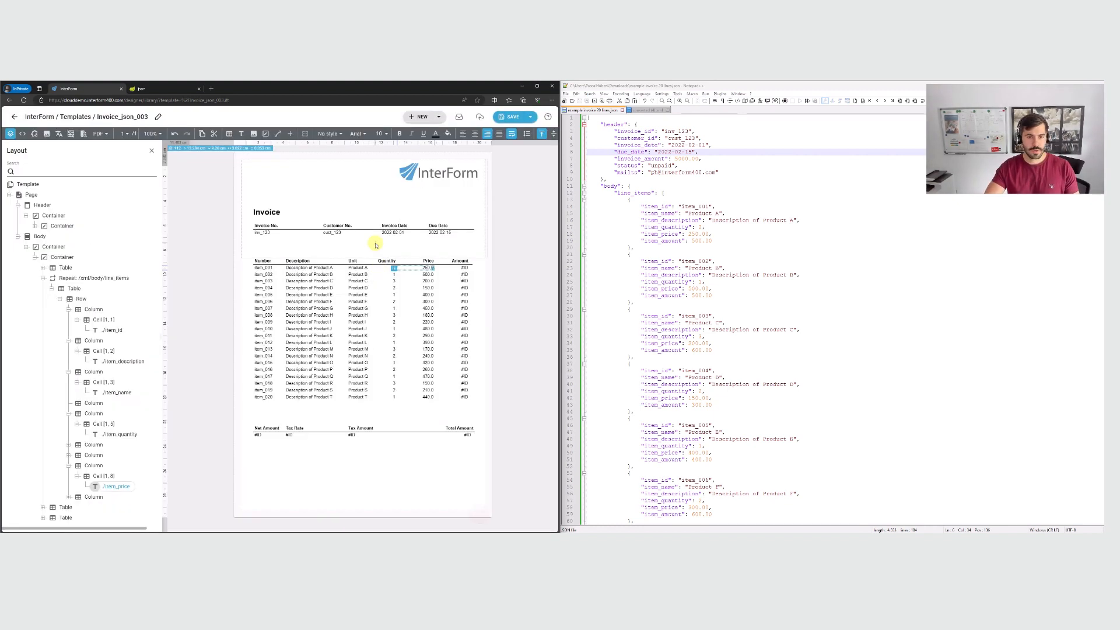
- Bind the Amount column's placeholder in the repeated line-item row to the expression ./item_amount and save the template
double_click(464, 267)
left_click(203, 166)
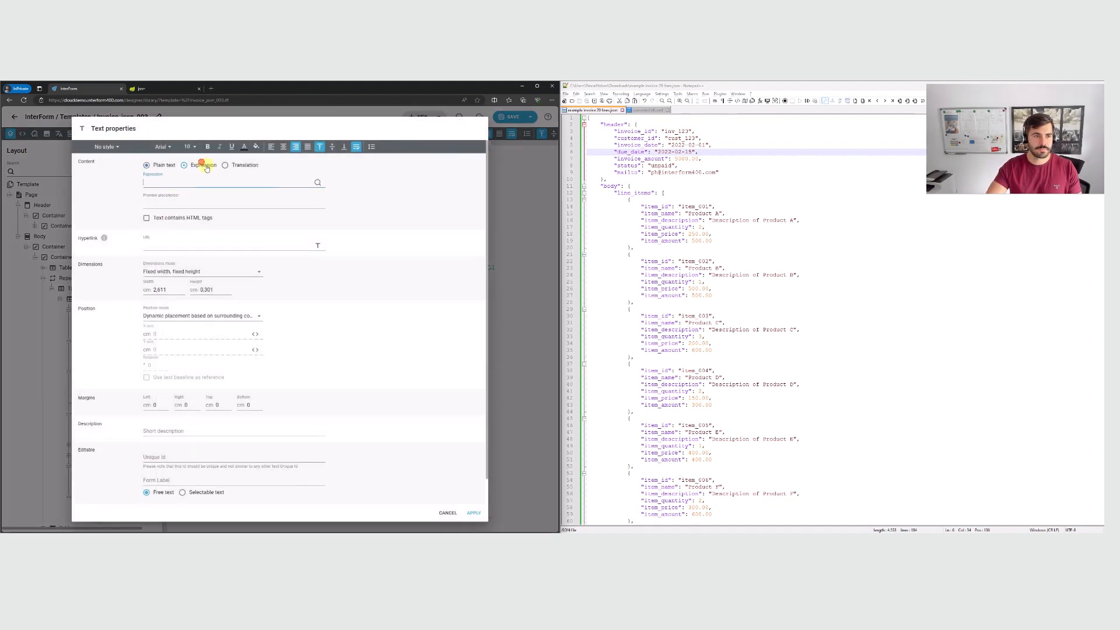
left_click(317, 182)
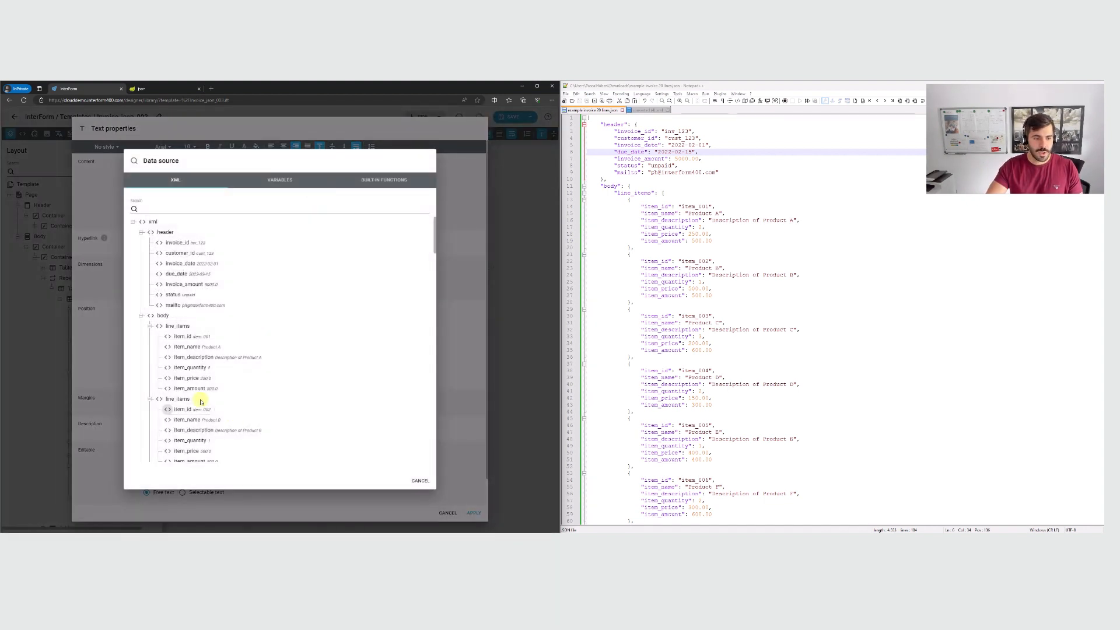
left_click(205, 388)
left_click(468, 510)
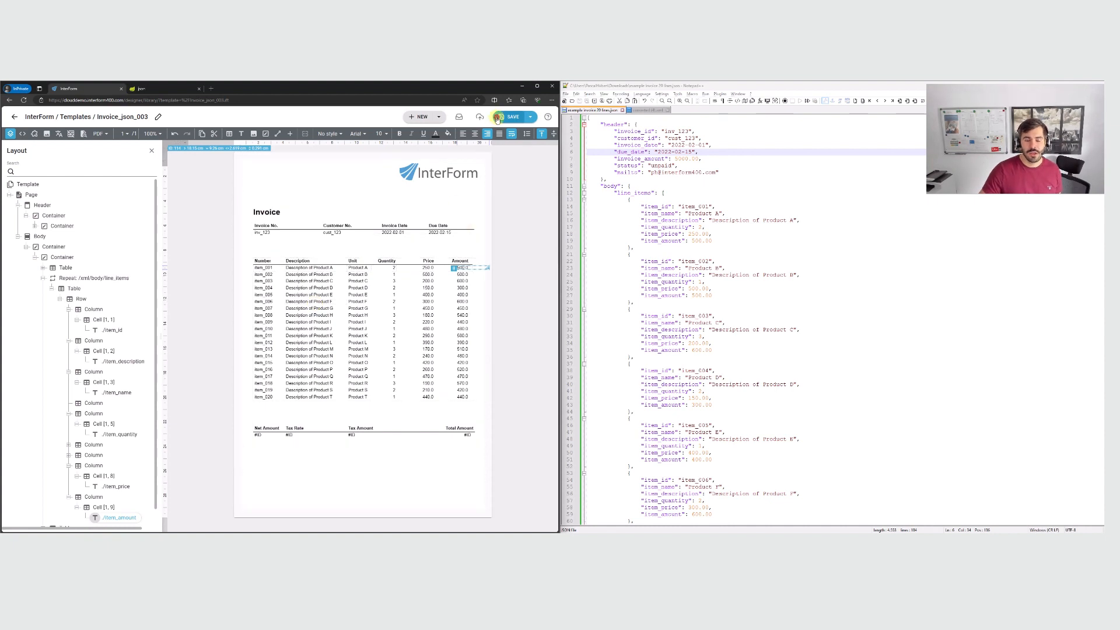
key("ctrl+s")
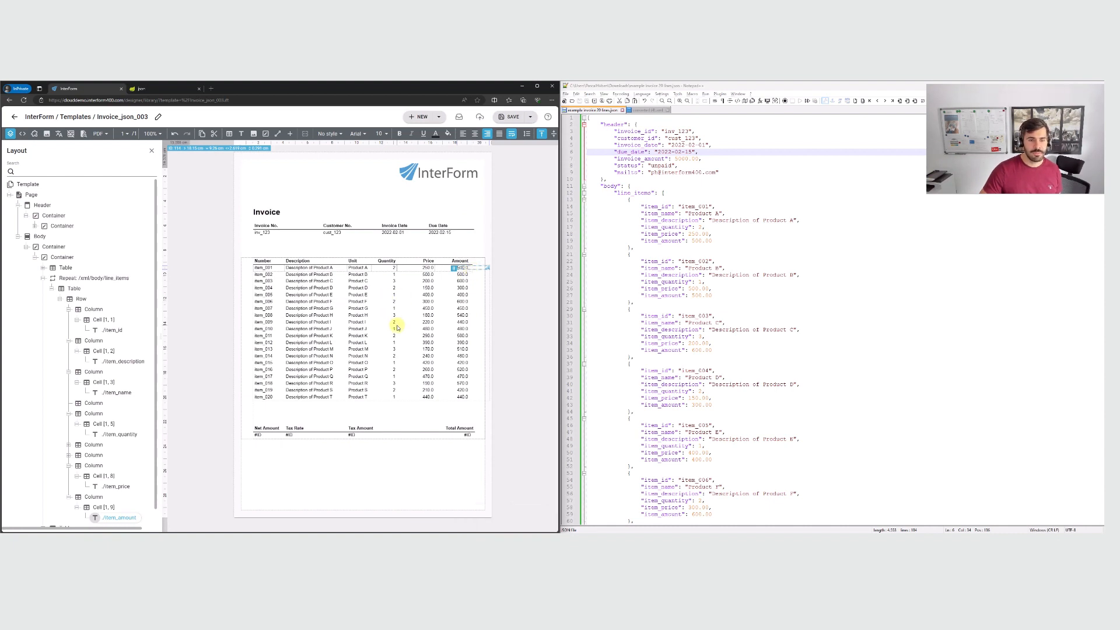
- Bind the placeholder under Net Amount in the totals table to the XML expression /xml/header/invoice_amount
left_click(43, 279)
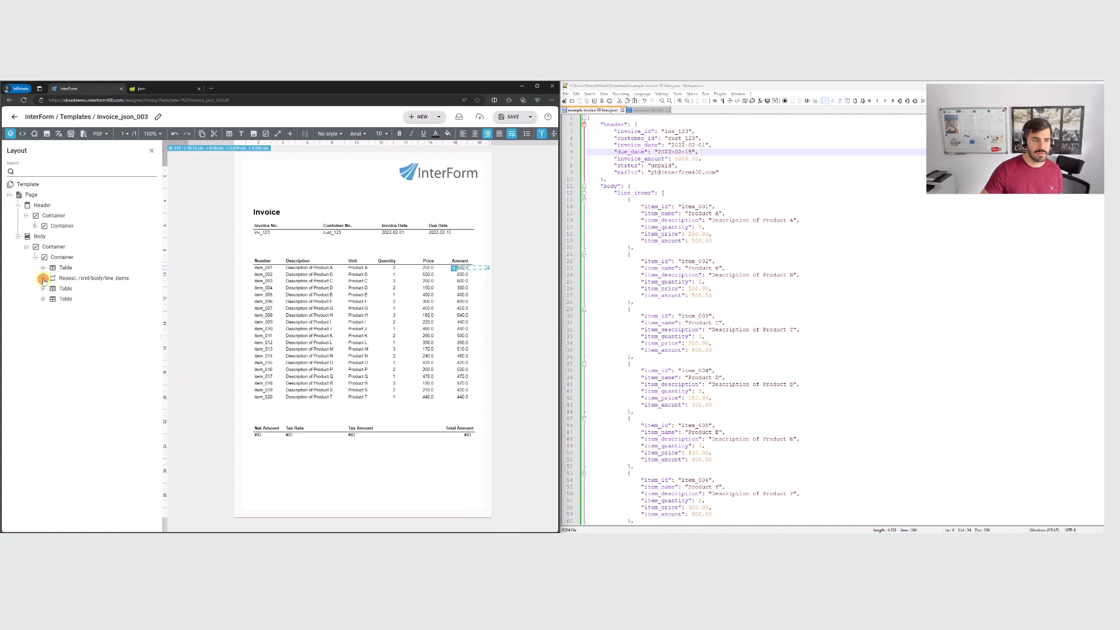
double_click(258, 436)
left_click(213, 166)
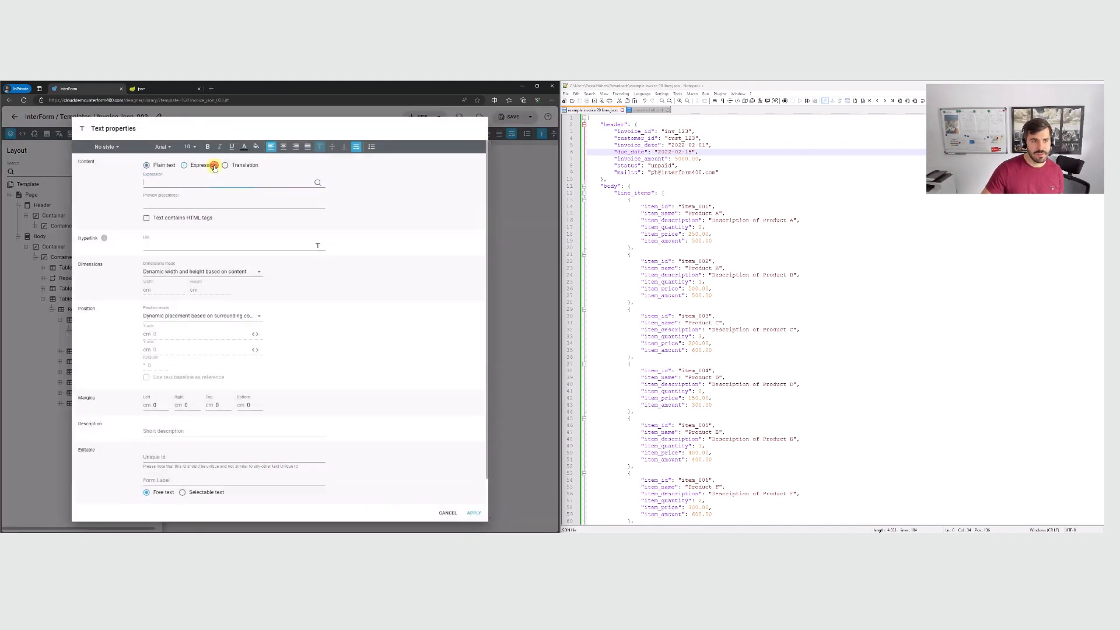
left_click(318, 182)
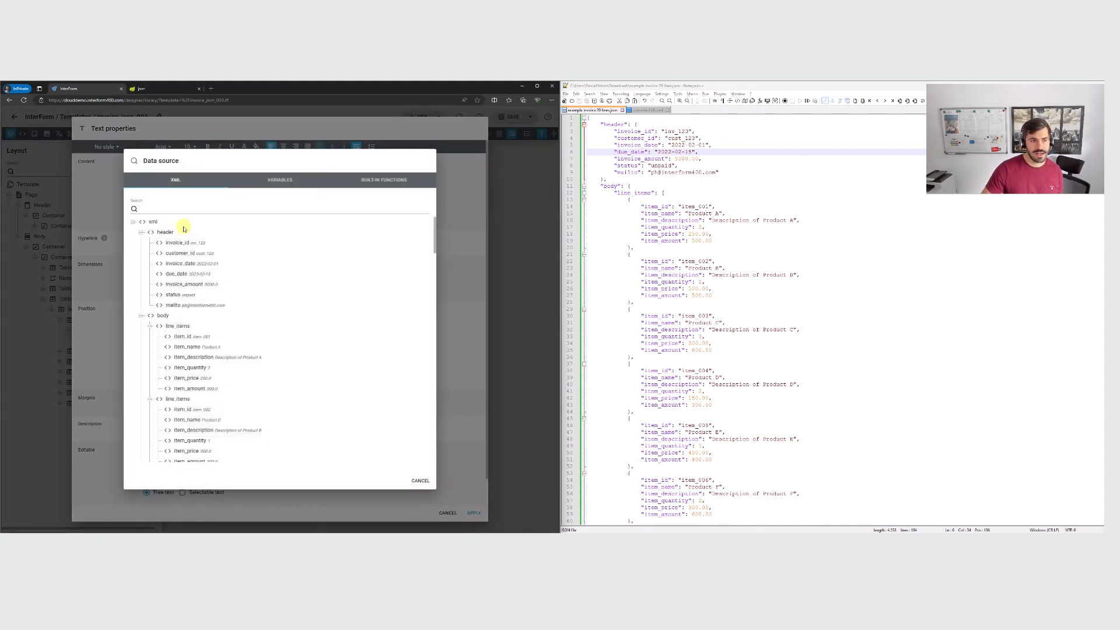
left_click(194, 287)
left_click(474, 512)
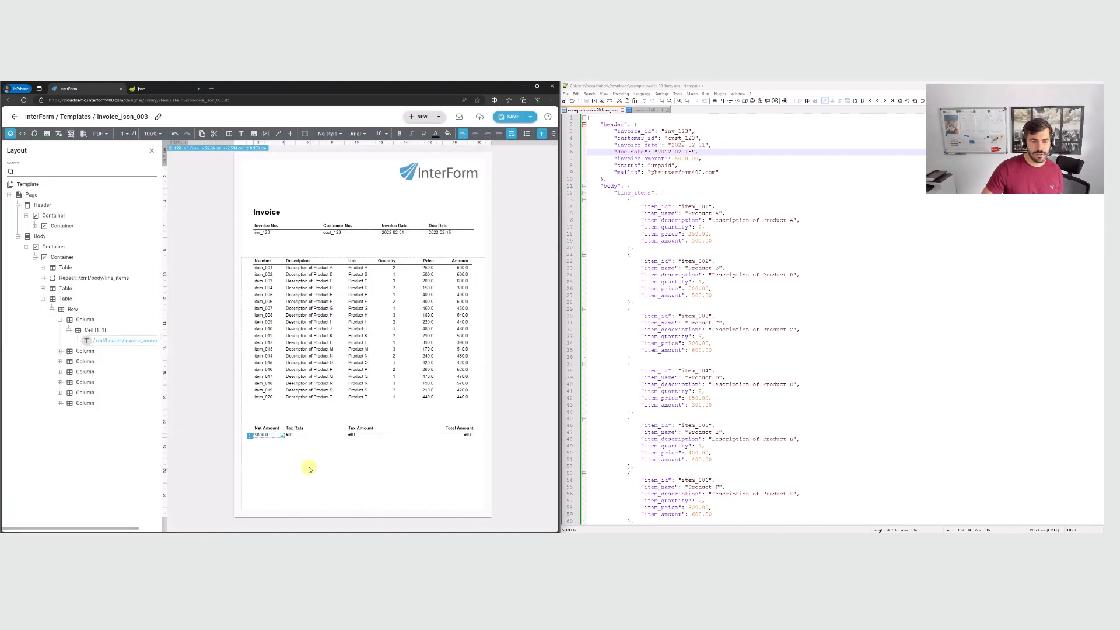
- Bind the placeholder under Tax Rate in the totals table to the XML expression /xml/footer/tax_rate
double_click(289, 436)
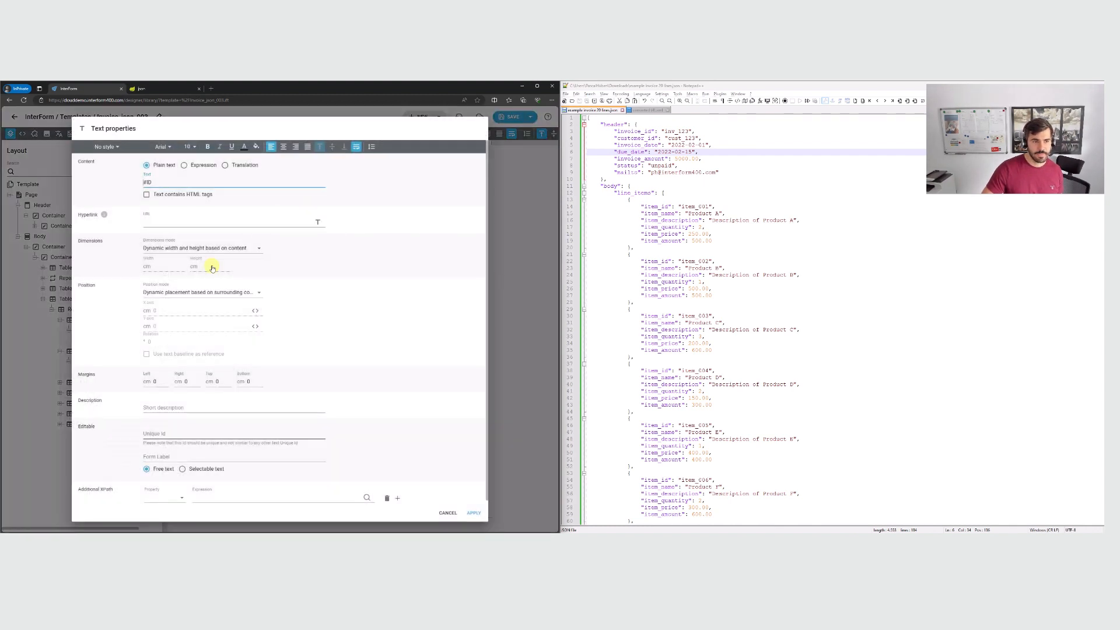
left_click(199, 165)
left_click(317, 182)
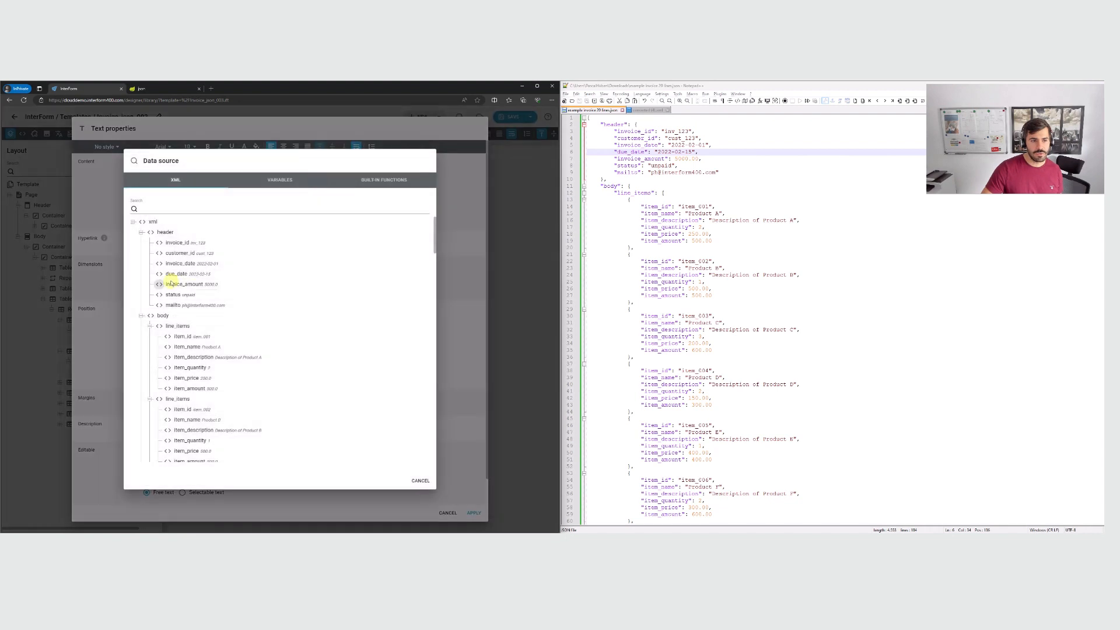
scroll(227, 385, "down", 15)
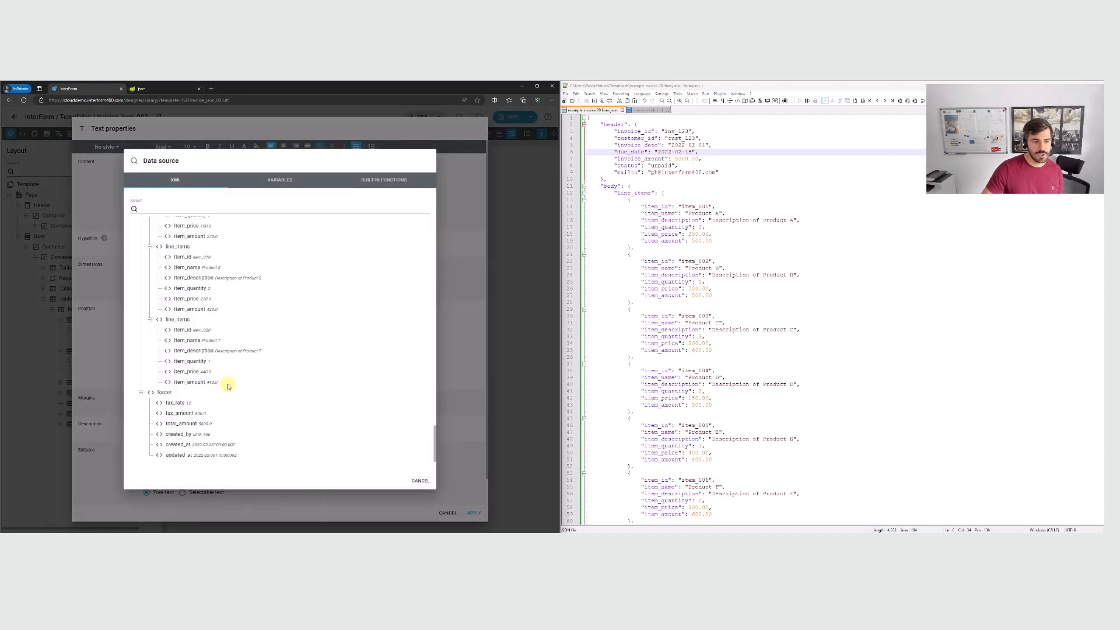
left_click(175, 403)
left_click(475, 512)
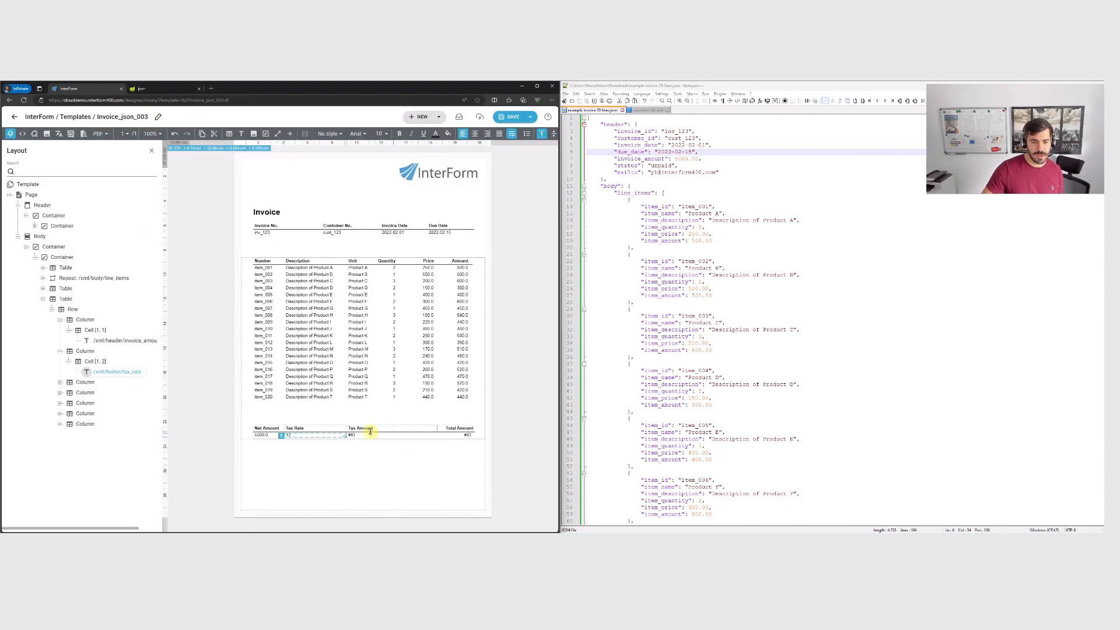
- Bind the placeholder under Tax Amount in the totals table to the XML expression /xml/footer/tax_amount
double_click(348, 435)
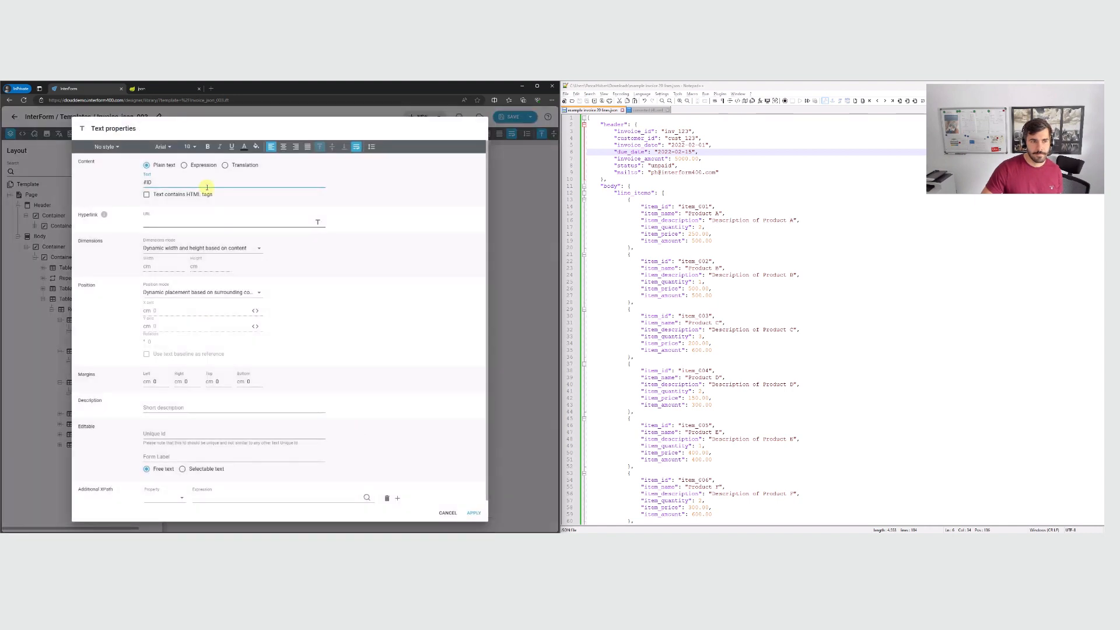
scroll(295, 362, "down", 20)
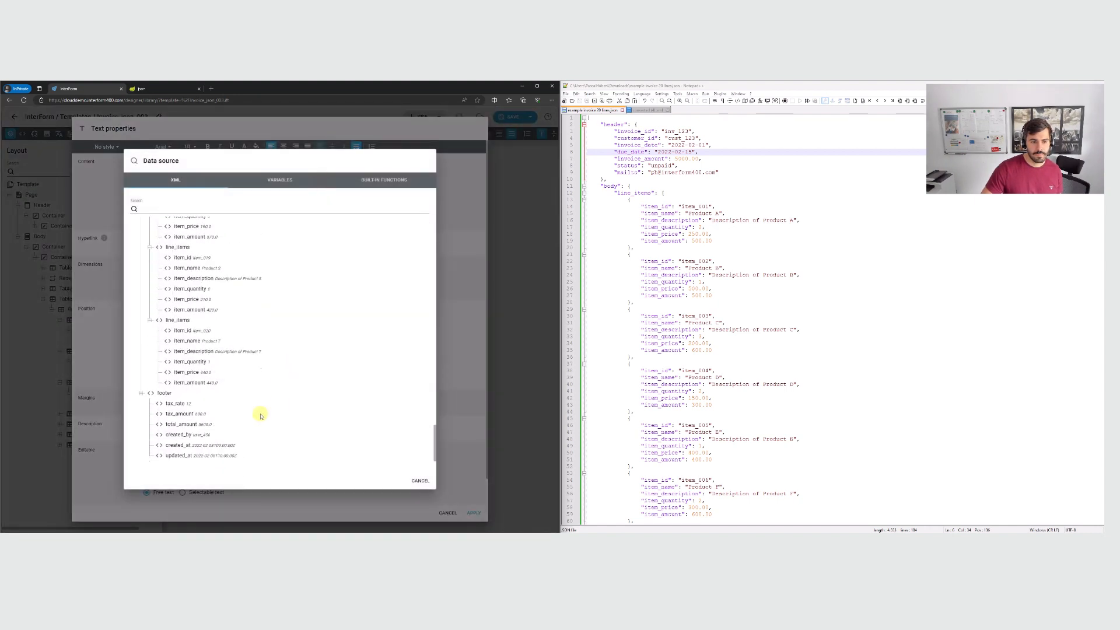
left_click(201, 415)
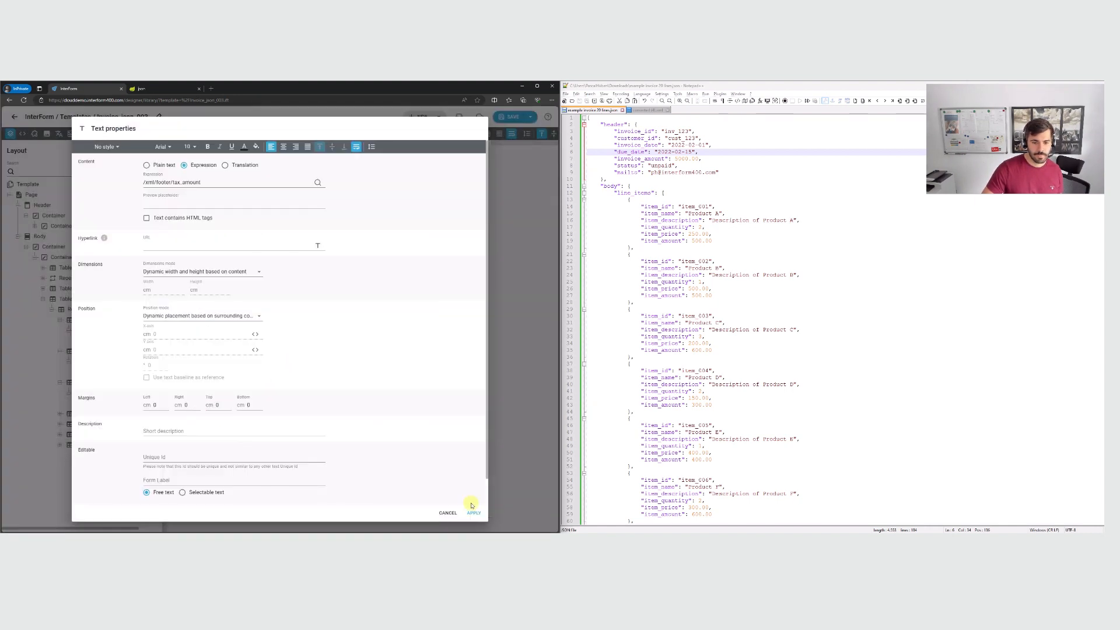
left_click(477, 512)
- Bind the placeholder under Total Amount in the totals table to the XML expression /xml/footer/total_amount
double_click(457, 438)
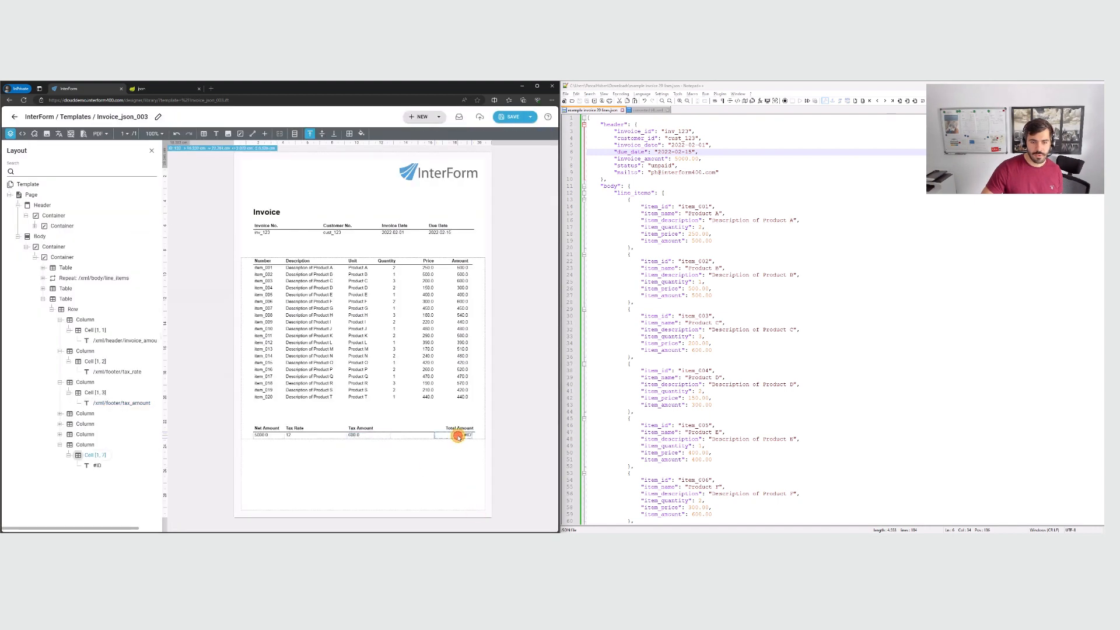
left_click(198, 477)
double_click(97, 465)
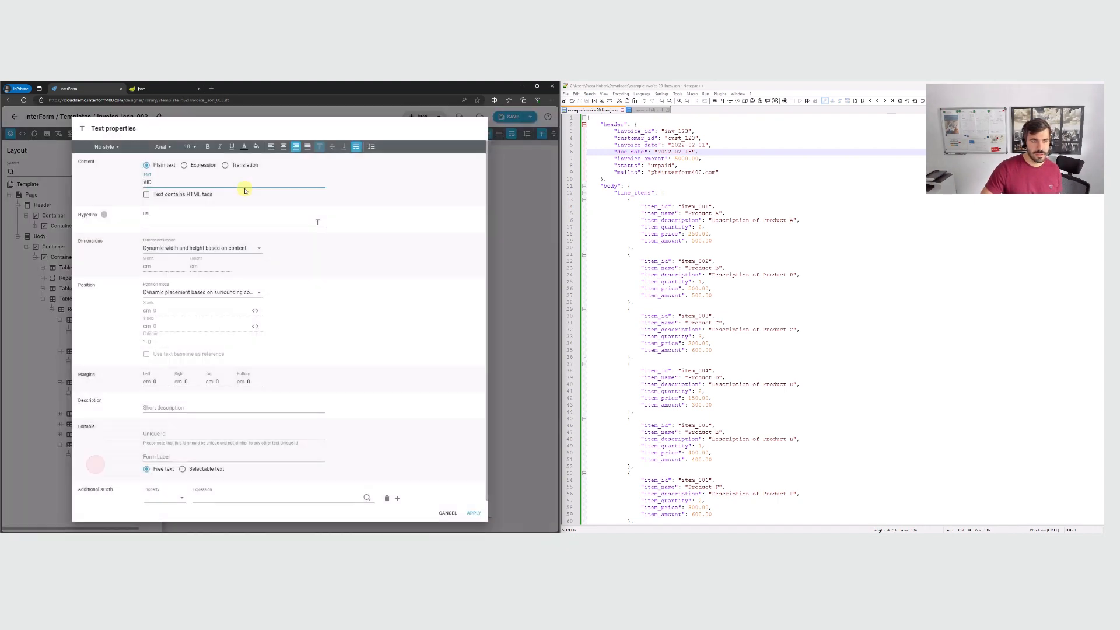
left_click(199, 168)
left_click(304, 182)
left_click(317, 184)
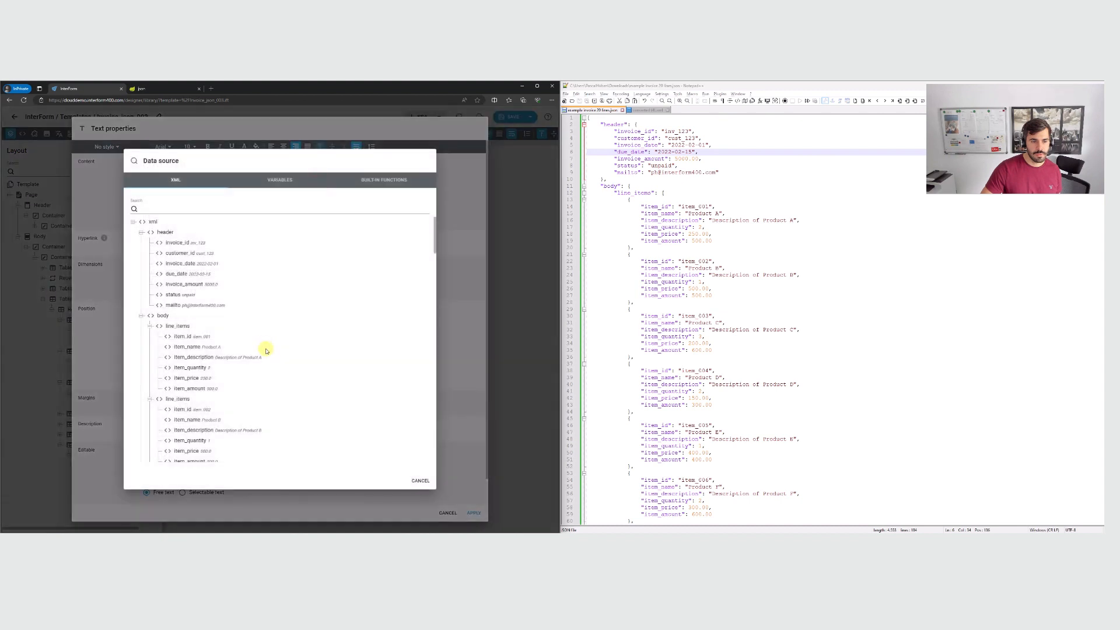
scroll(262, 349, "down", 15)
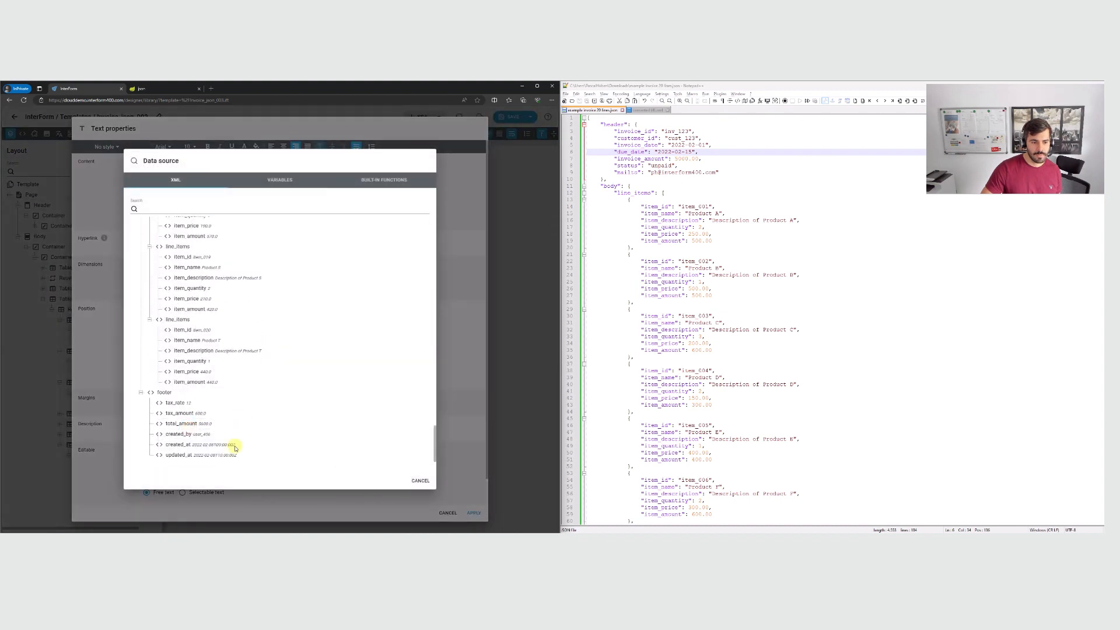
left_click(201, 423)
left_click(475, 513)
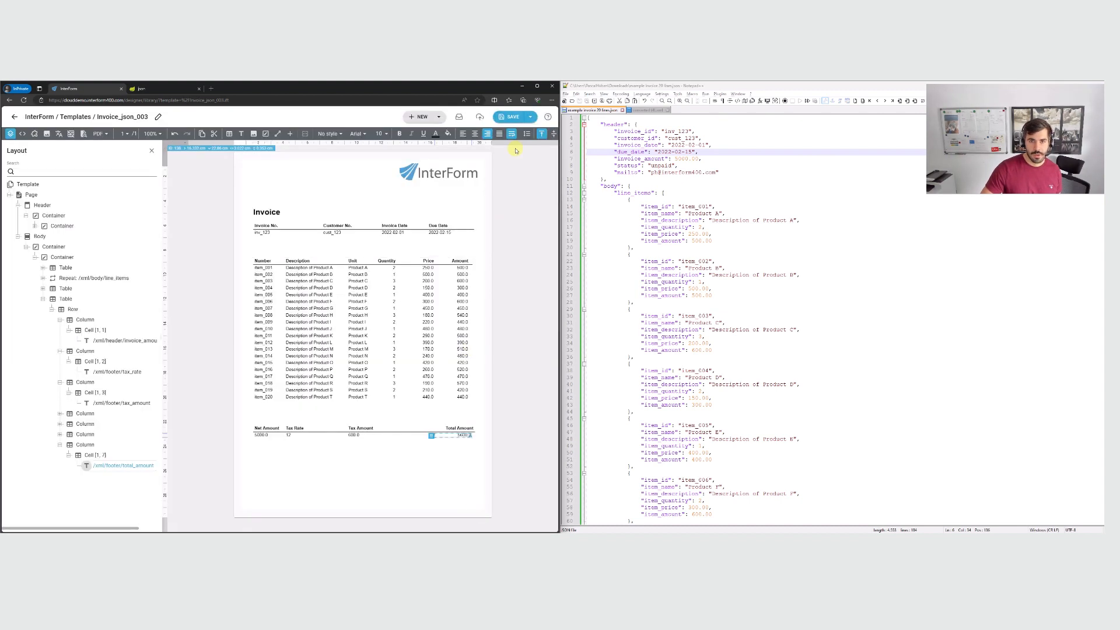
- Save the Invoice_json_003 template and show its PDF preview
left_click(512, 117)
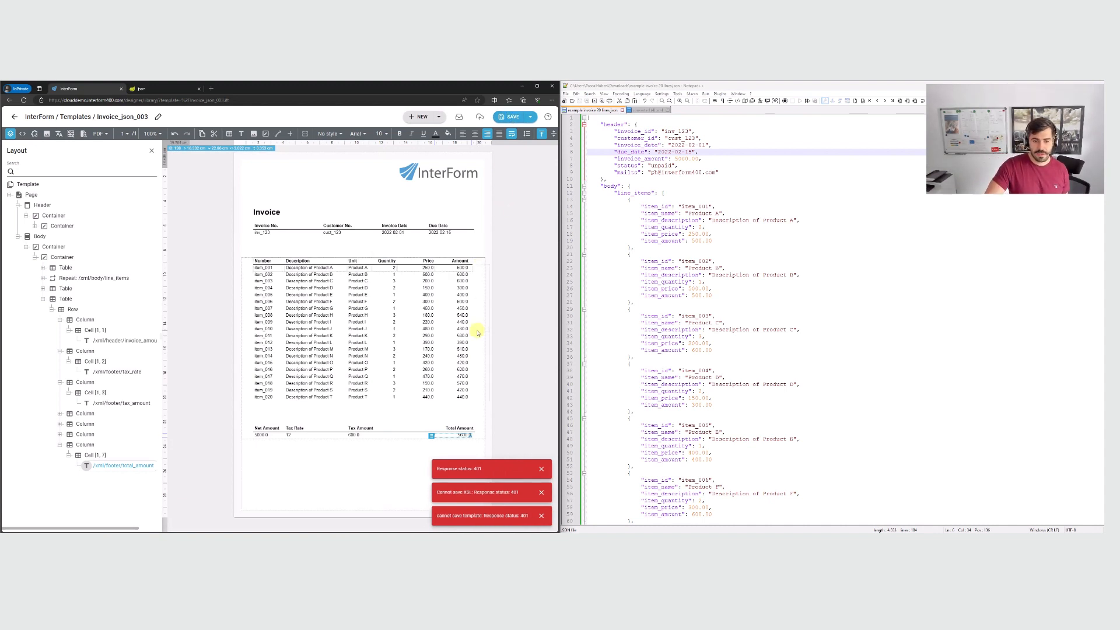
left_click(503, 118)
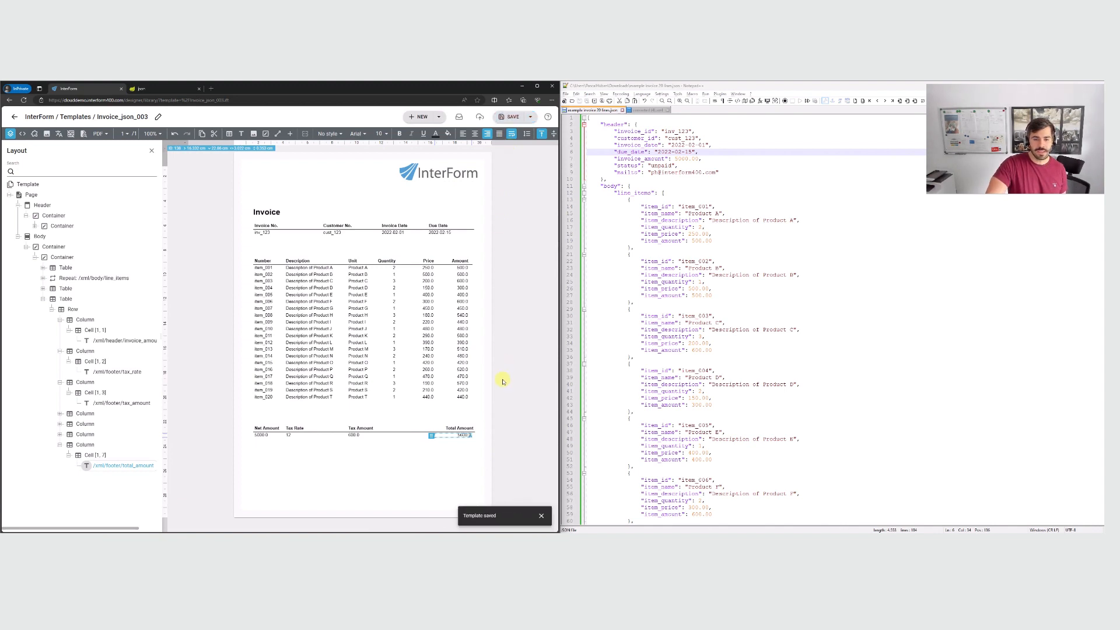
left_click(84, 133)
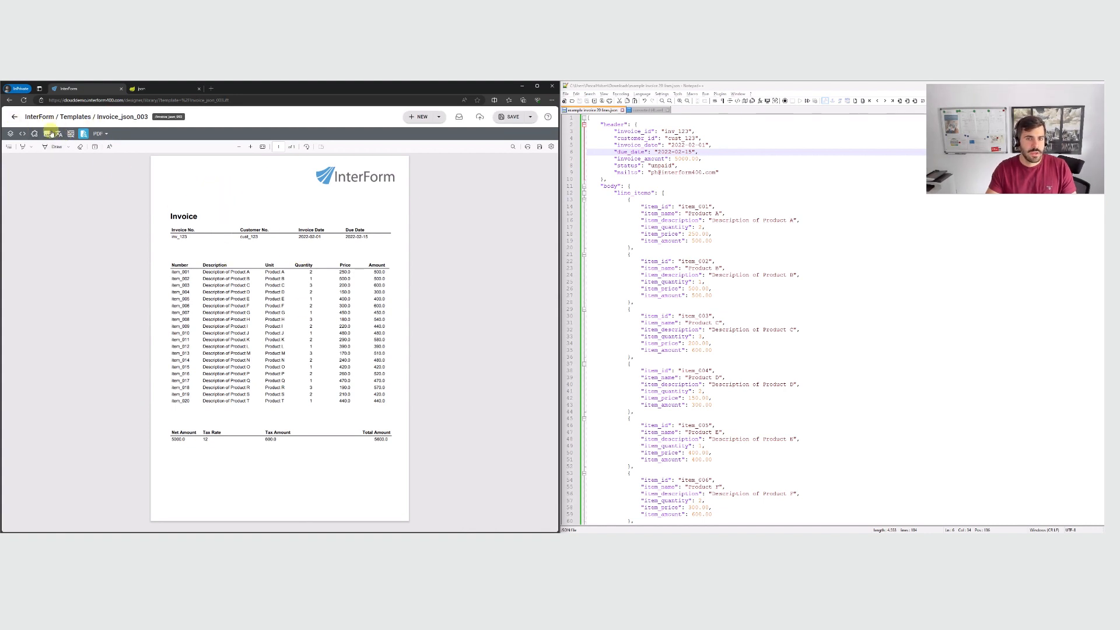
- Leave the template designer and open the webservice workflow at its PDF creation components
left_click(16, 119)
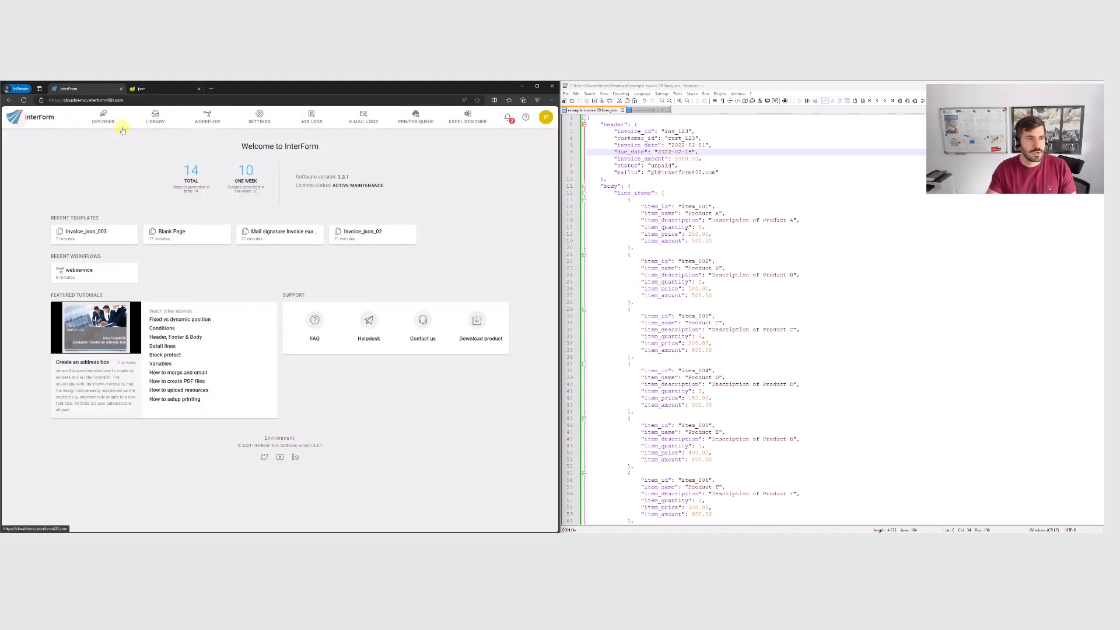
left_click(211, 117)
left_click(205, 174)
scroll(320, 183, "right", 2)
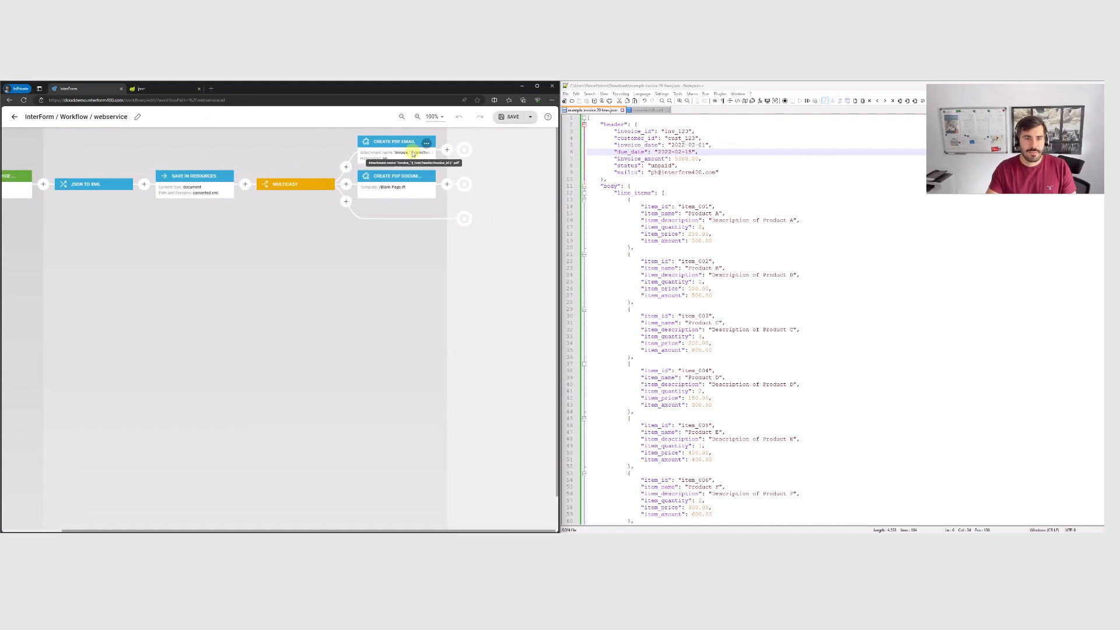
- Set the template of the Create PDF email component to Invoice_json_003, keeping the attachment name expression, and apply the settings
left_click(413, 153)
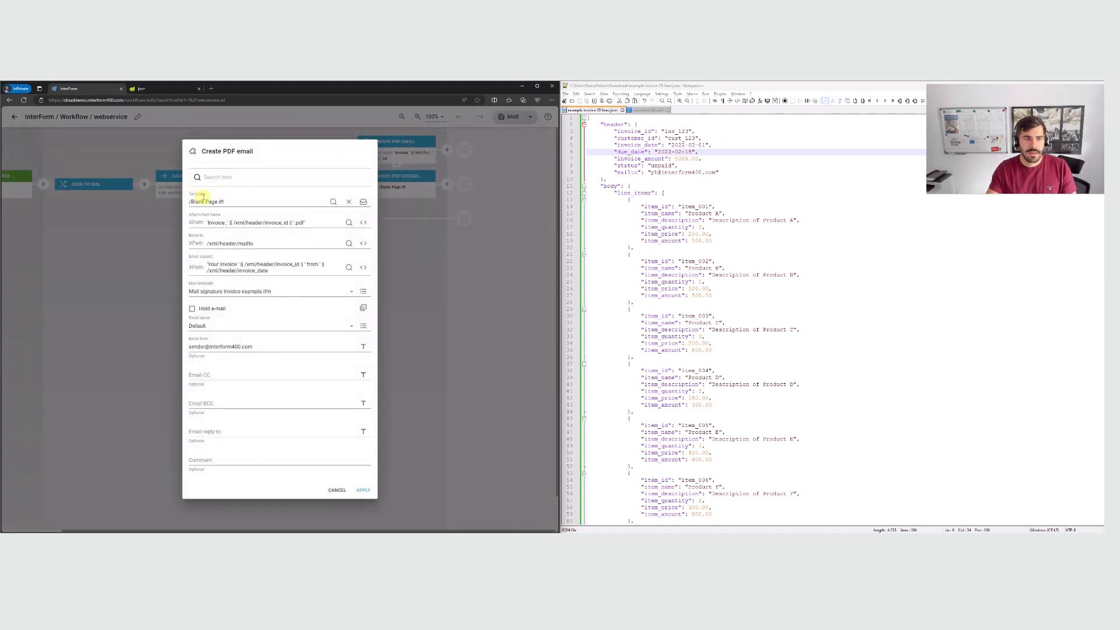
left_click(210, 201)
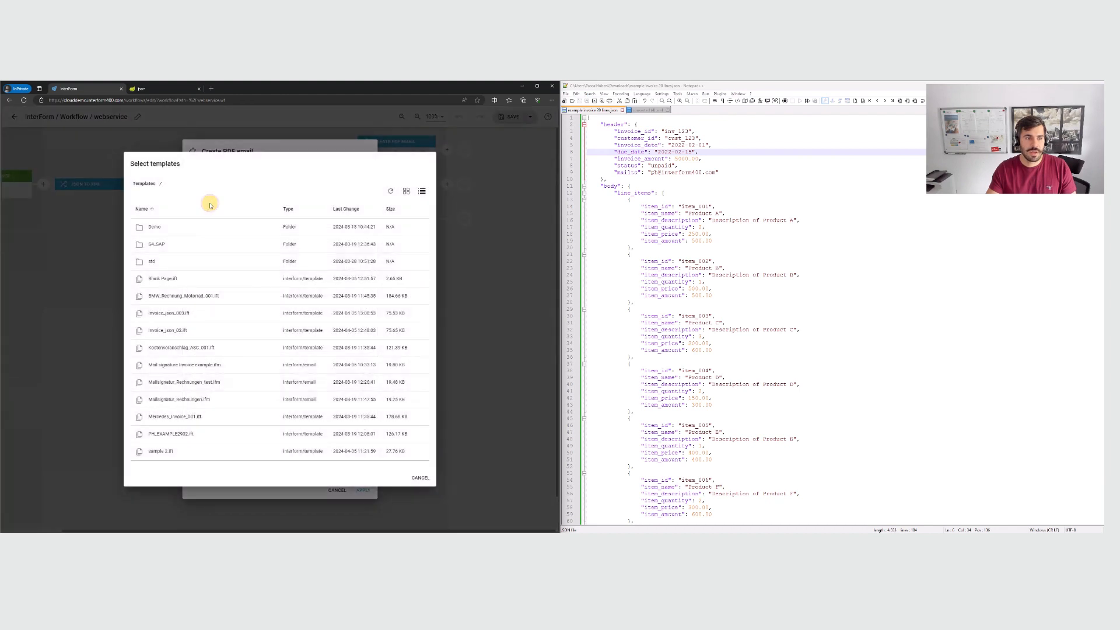
left_click(169, 314)
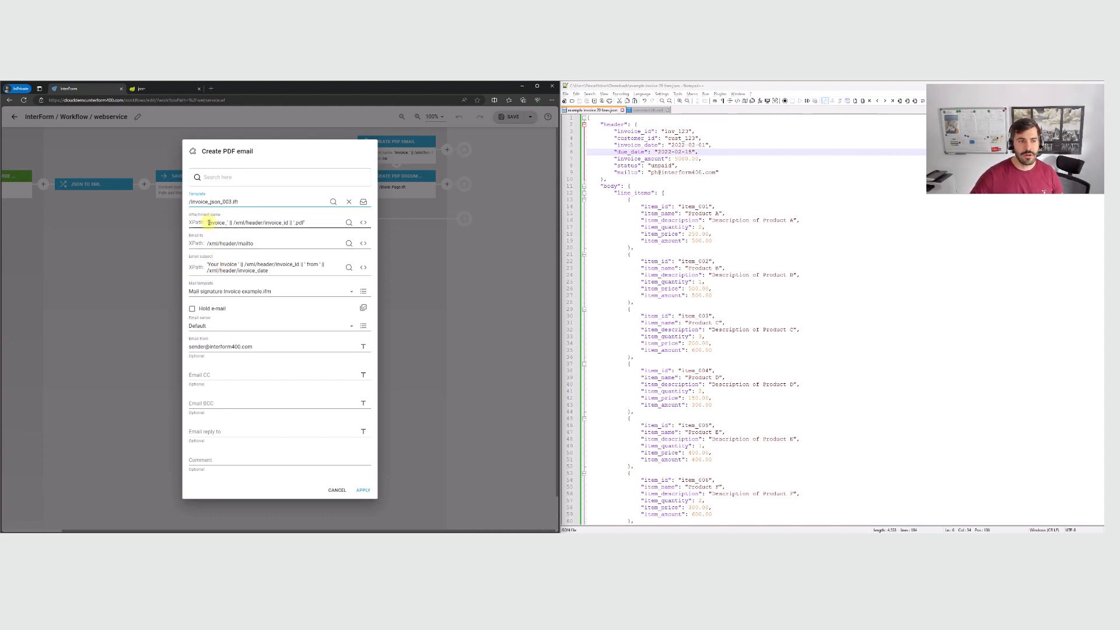
double_click(218, 223)
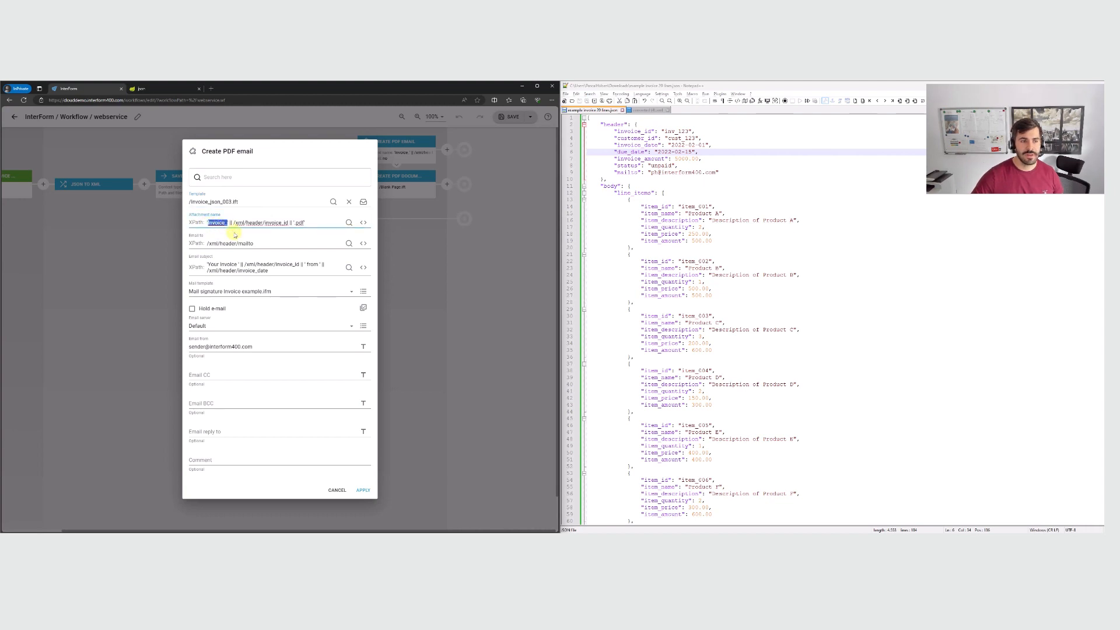
left_click(235, 223)
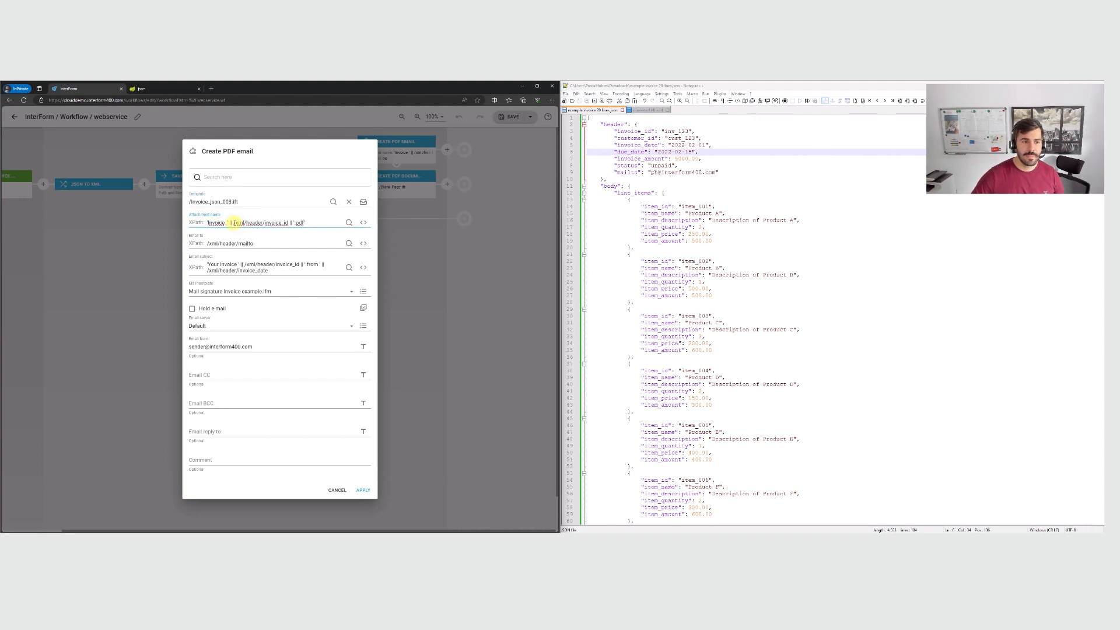
left_click_drag(235, 223, 273, 225)
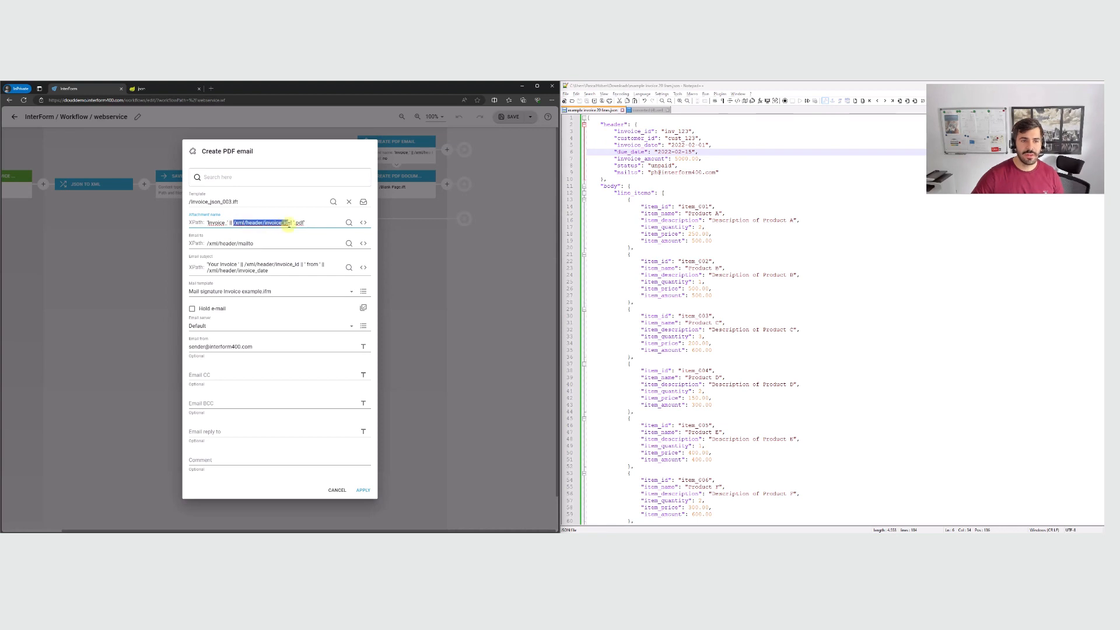
left_click(291, 223)
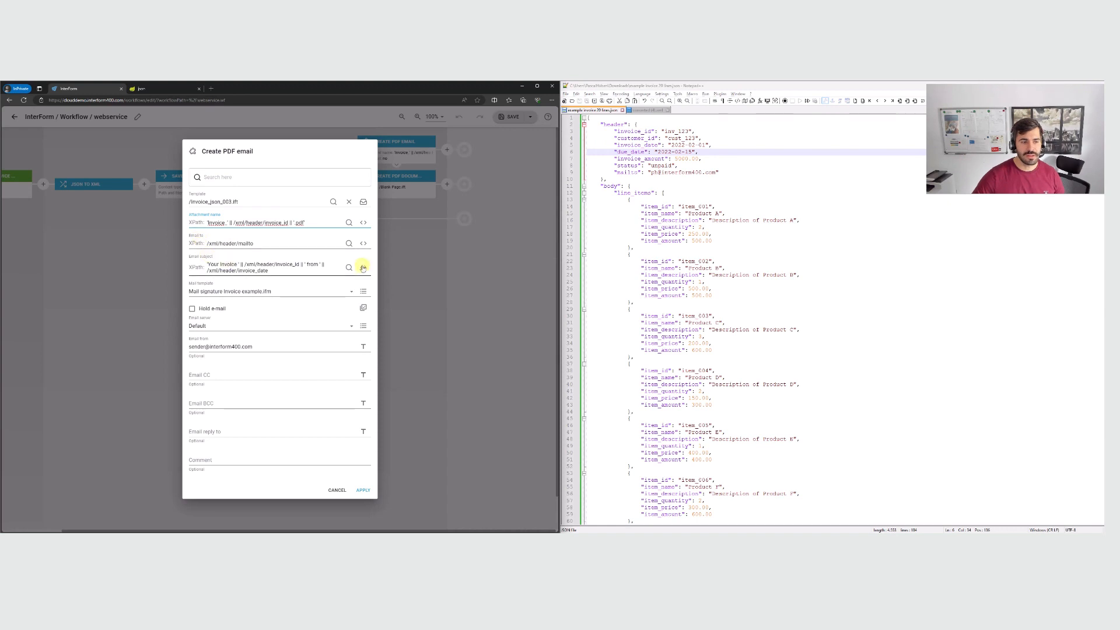
left_click(363, 490)
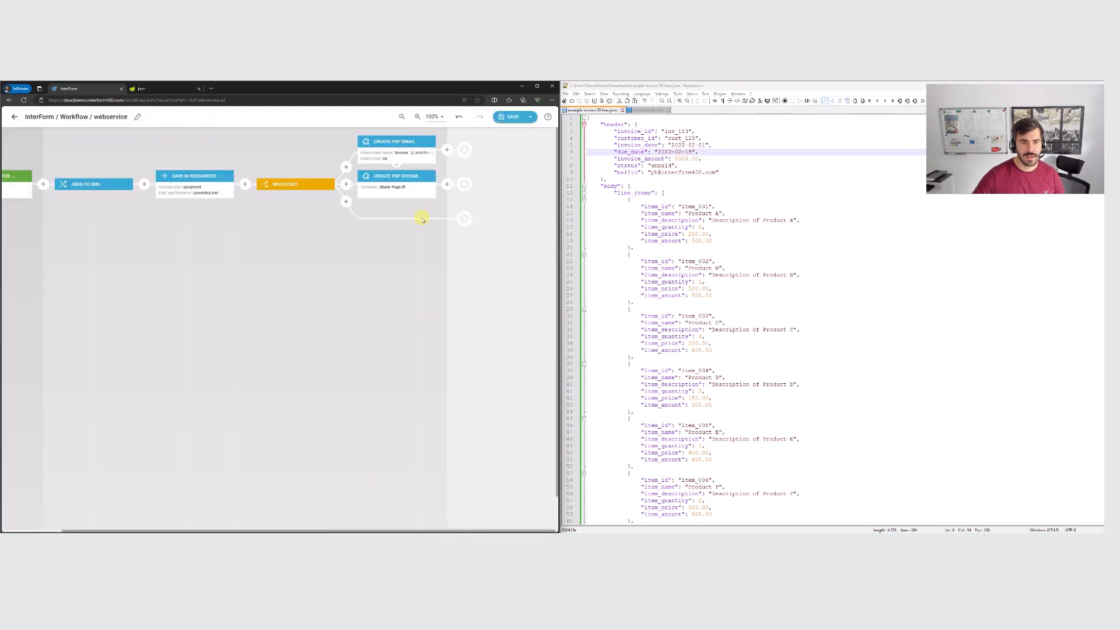
- Set the template of the Create PDF document component to Invoice_json_003 and save the webservice workflow
left_click(395, 196)
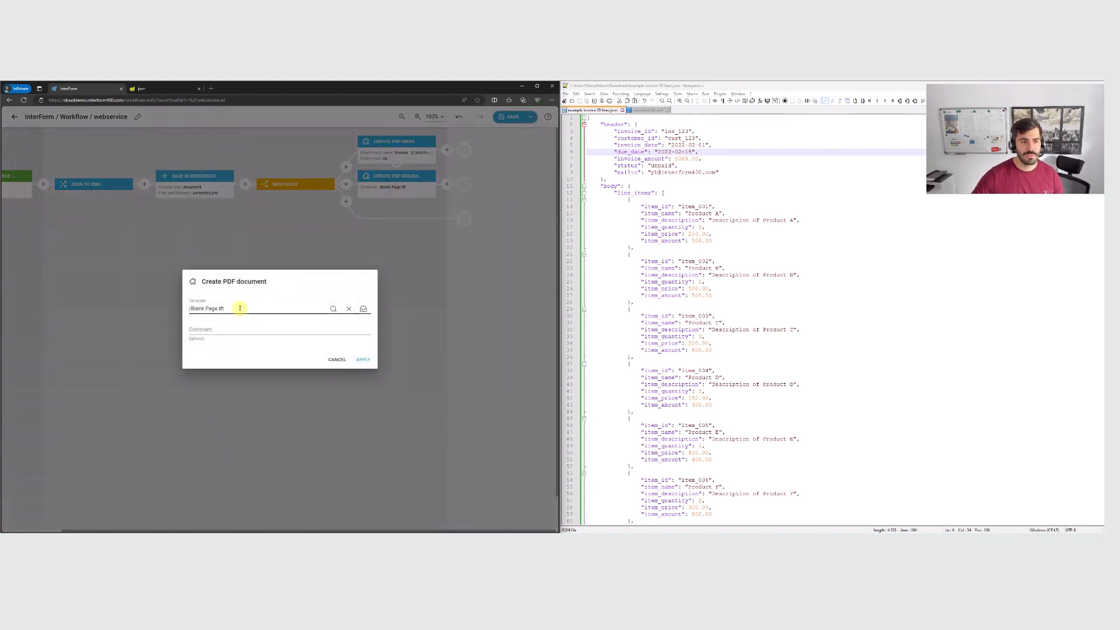
left_click(240, 310)
left_click(201, 315)
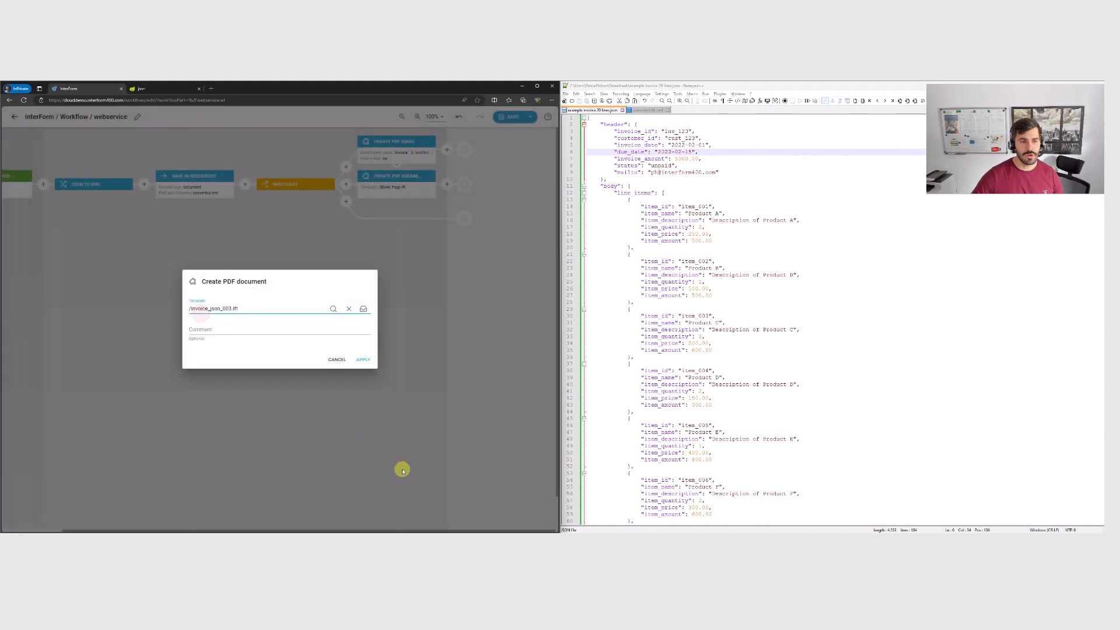
left_click(364, 375)
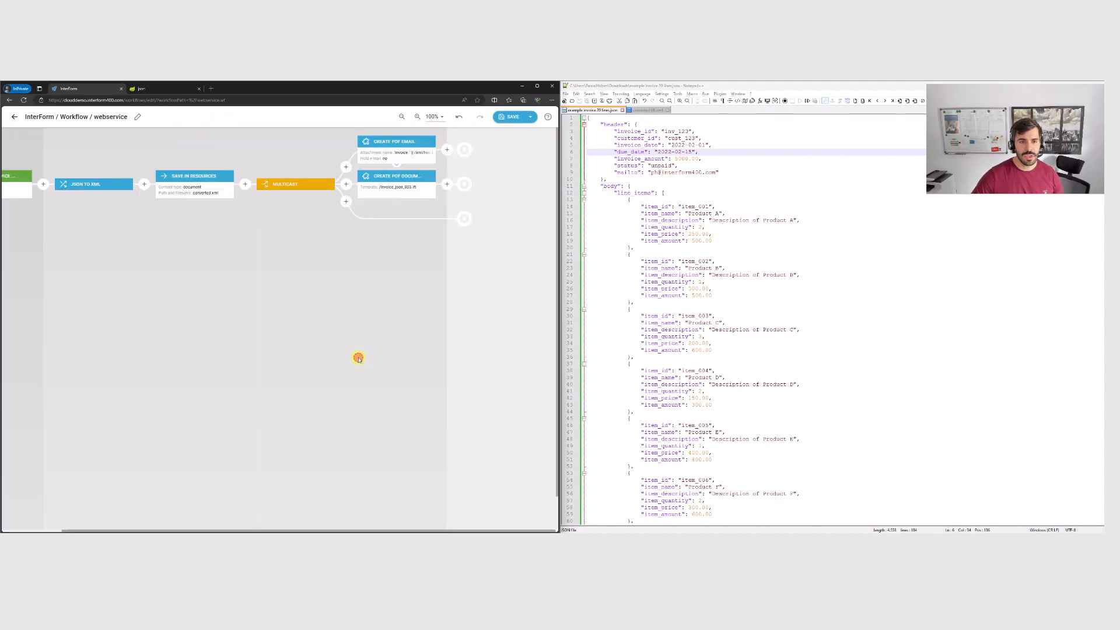
left_click(502, 119)
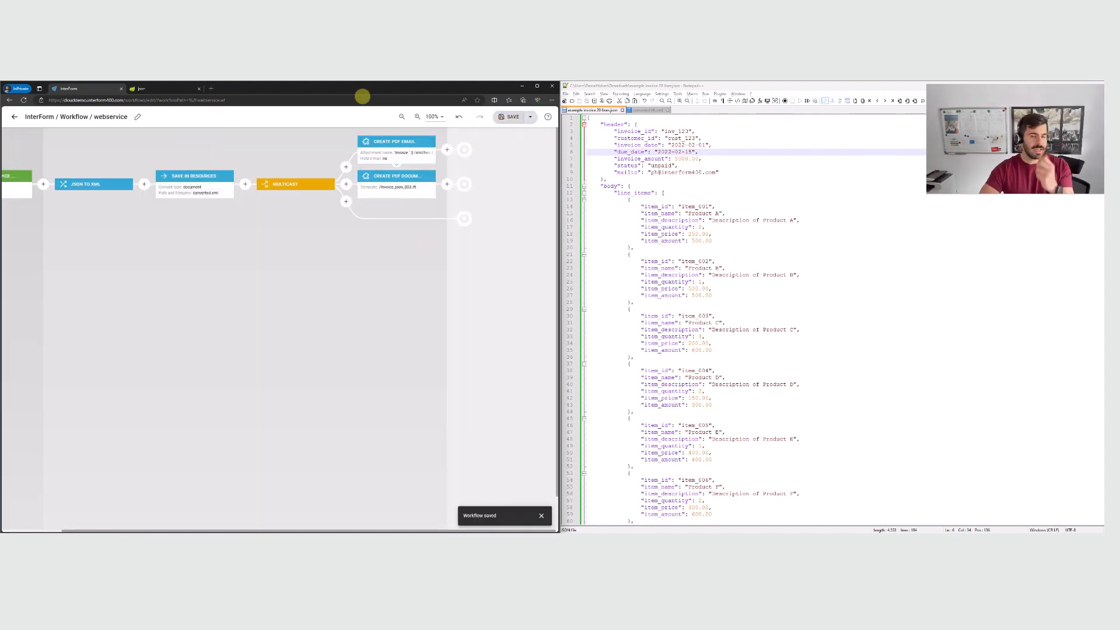
- Return to the webservice test page, enlarge its JSON text area and send the sample invoice JSON to the webservice
left_click(147, 90)
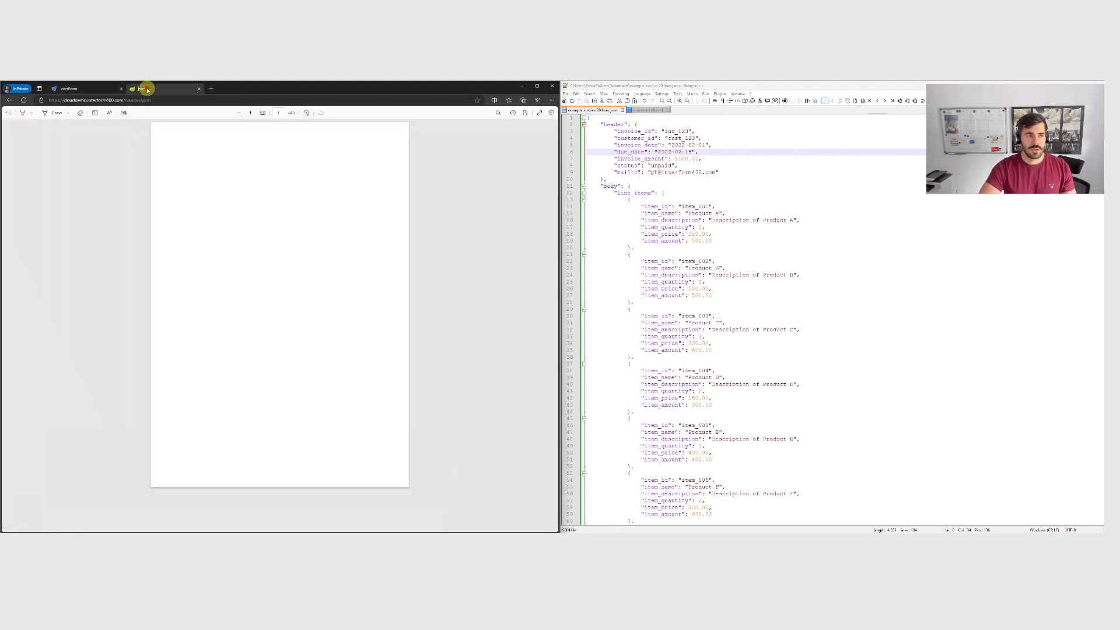
key("alt+Left")
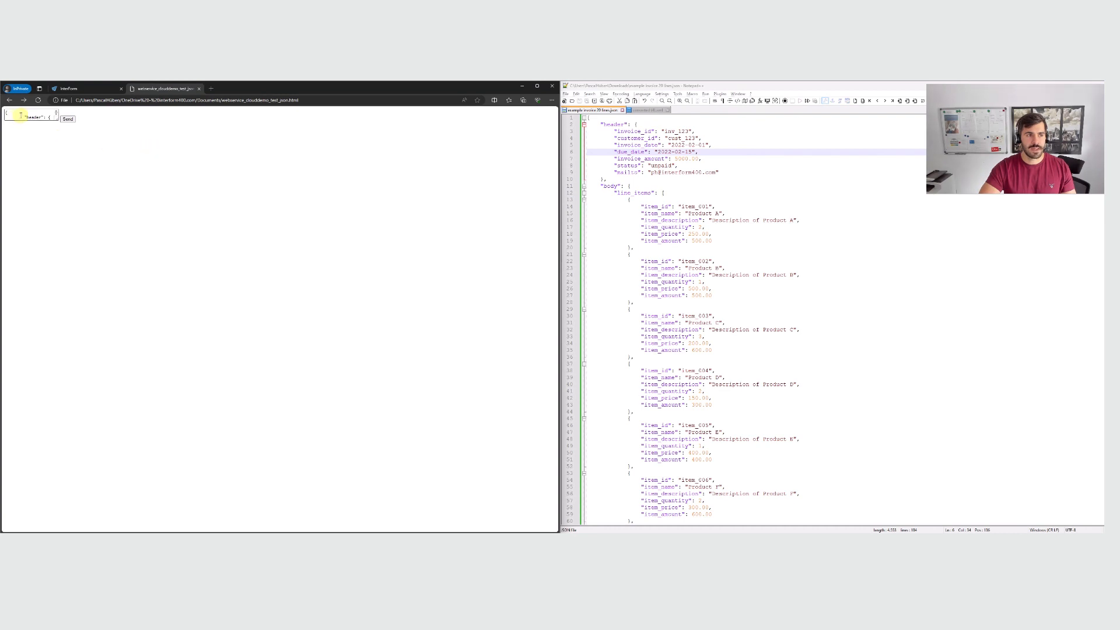
left_click_drag(55, 118, 167, 270)
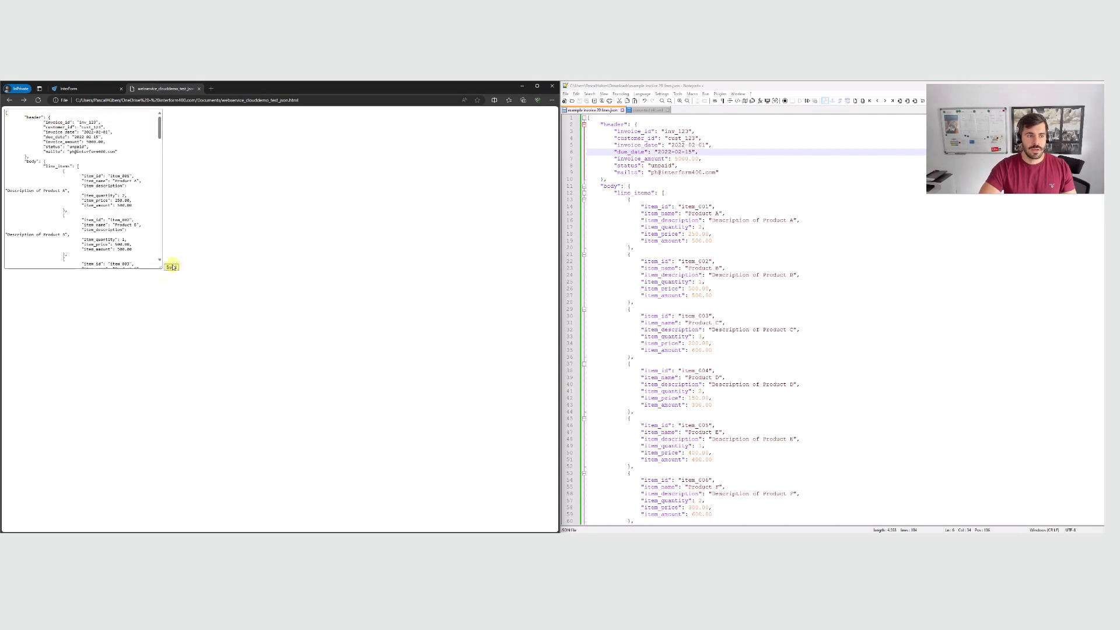
left_click(173, 266)
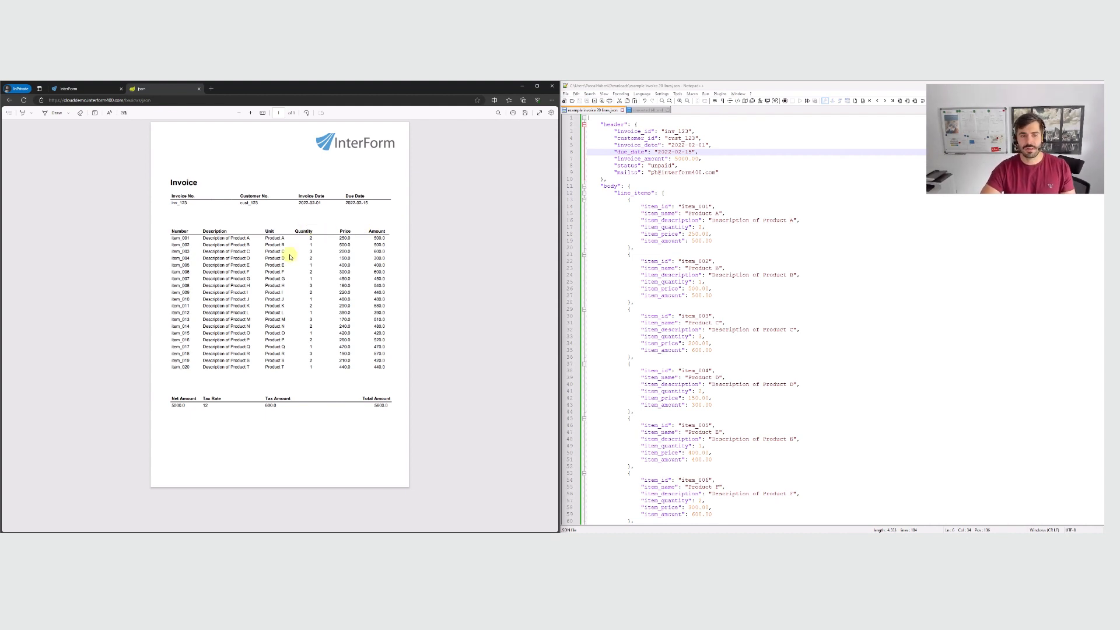
- Search the job logs and inspect the newest job's details for input, XML conversion, resource saving, PDF email and PDF document
left_click(89, 88)
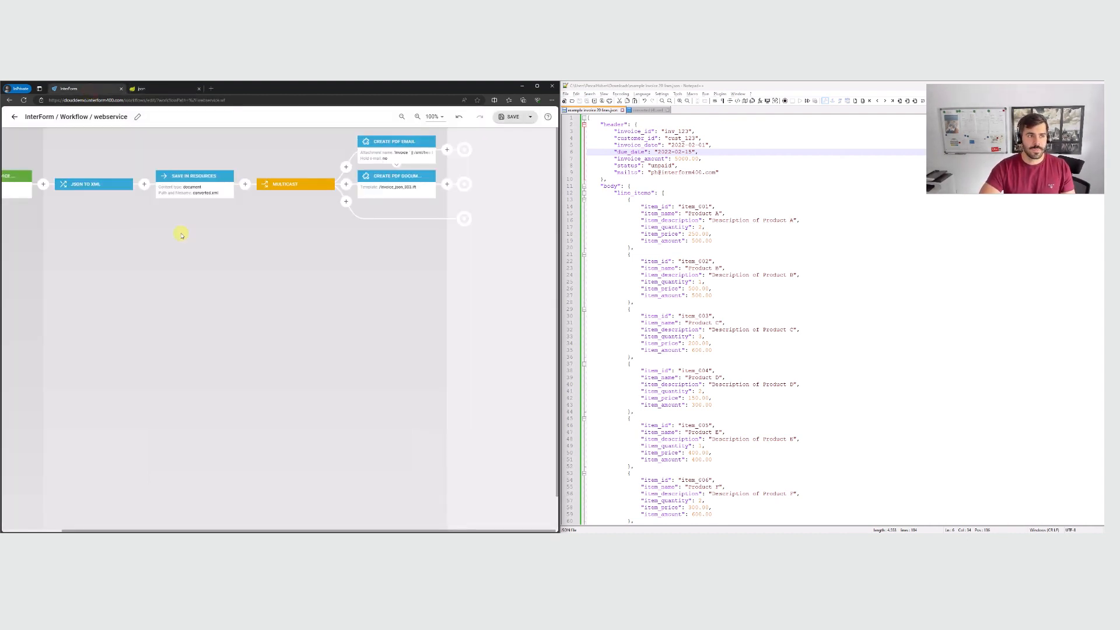
left_click(15, 119)
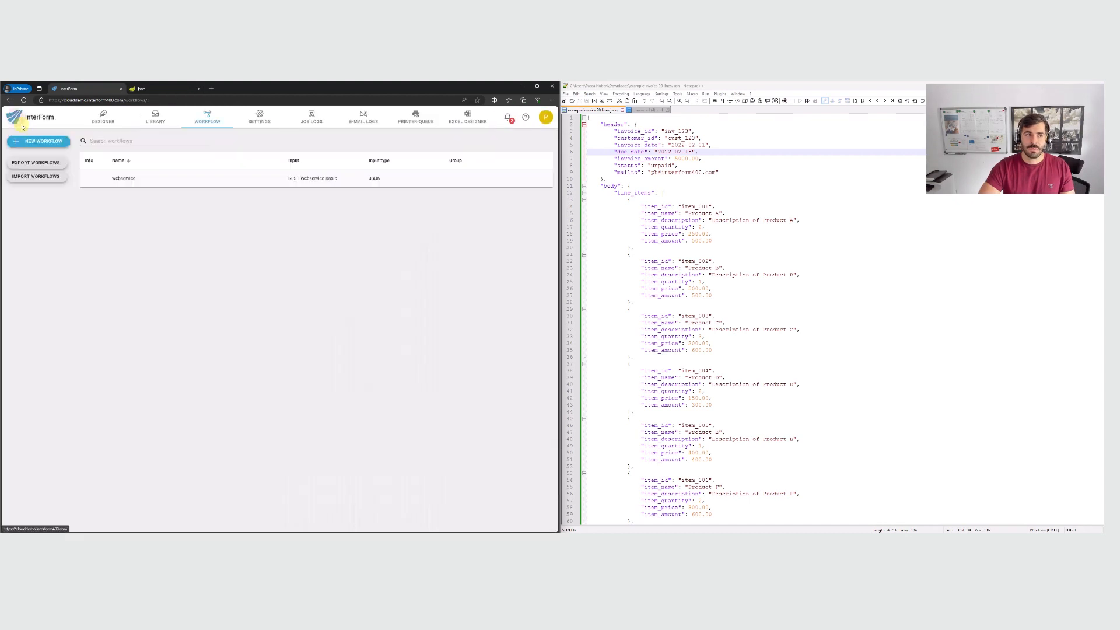
left_click(319, 117)
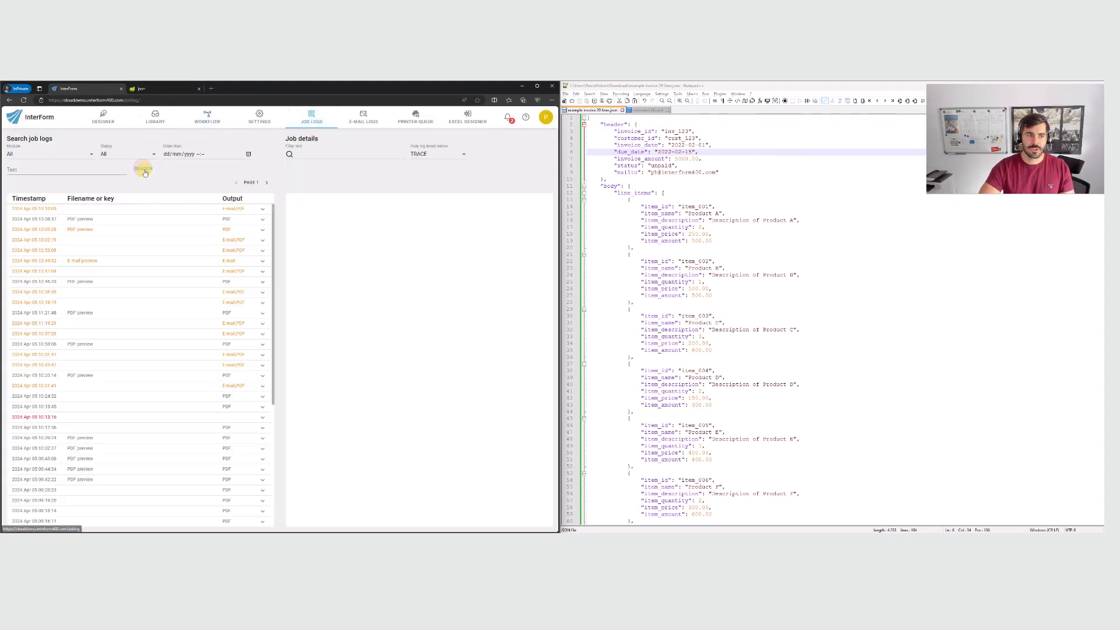
left_click(47, 213)
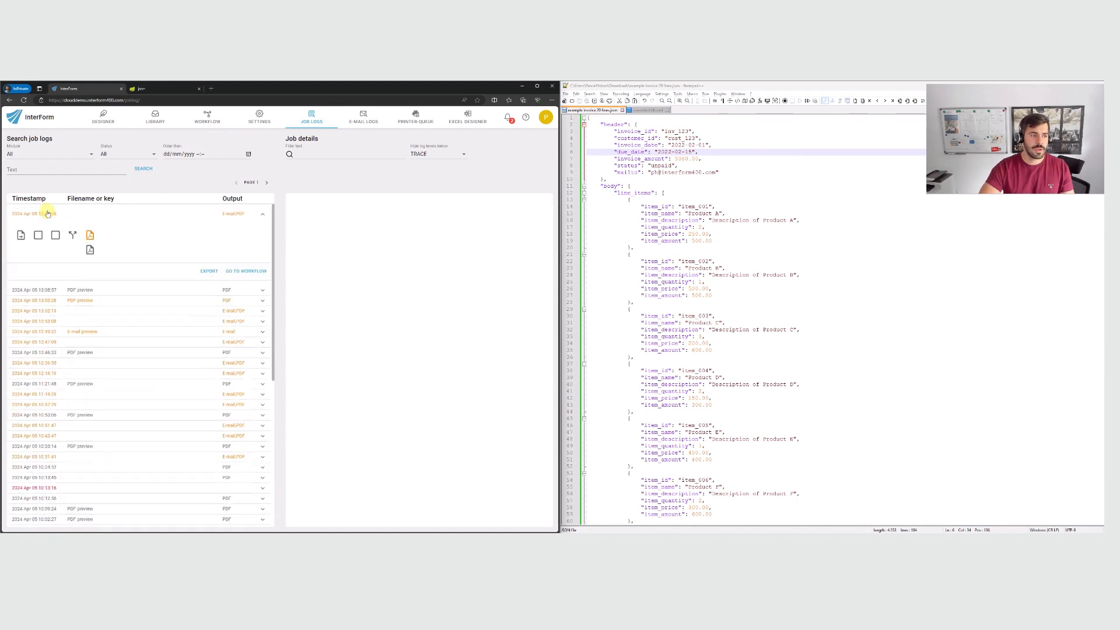
left_click(20, 235)
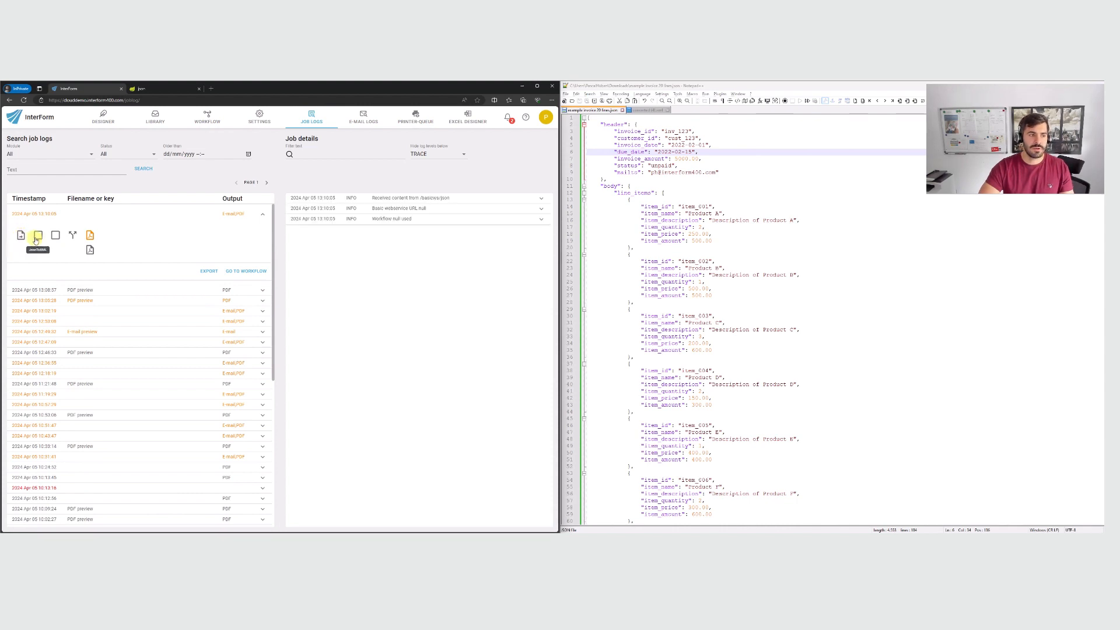
left_click(38, 235)
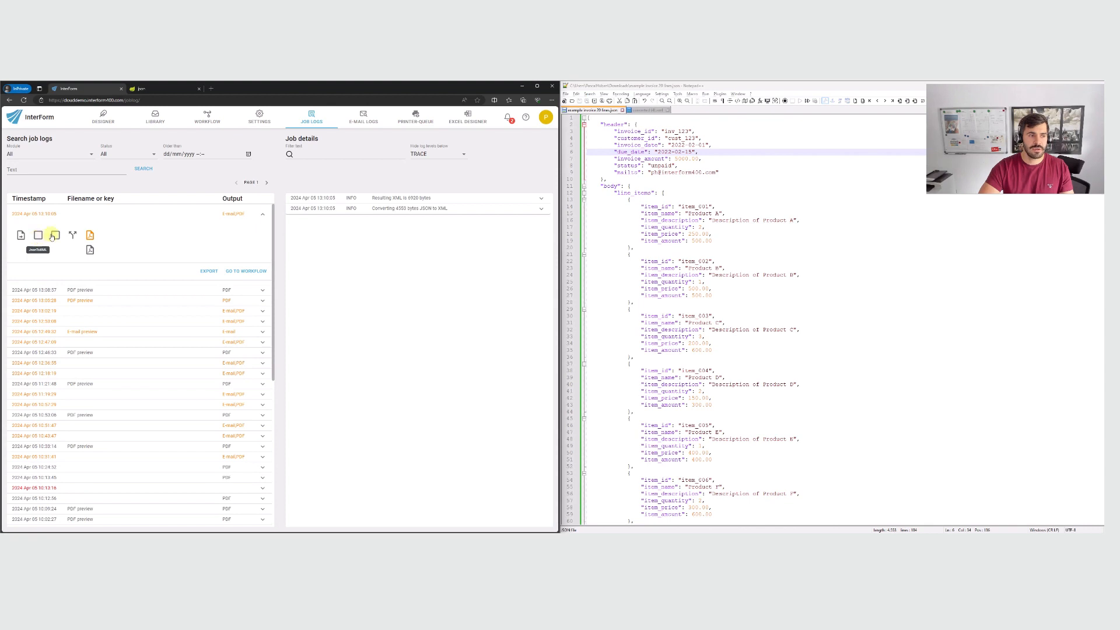
left_click(53, 236)
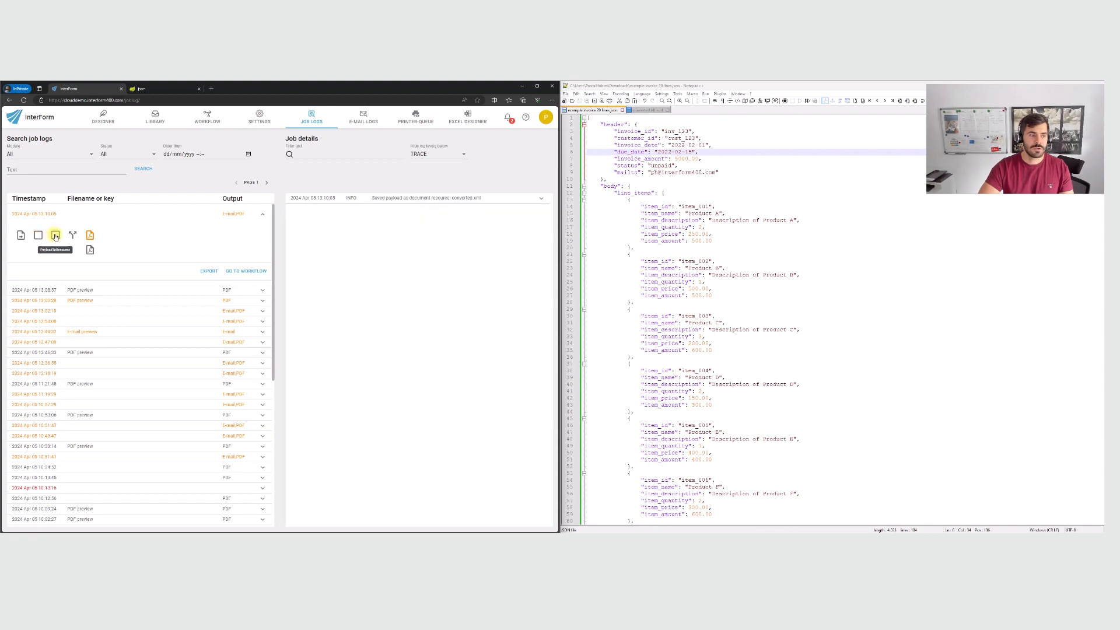
left_click(89, 235)
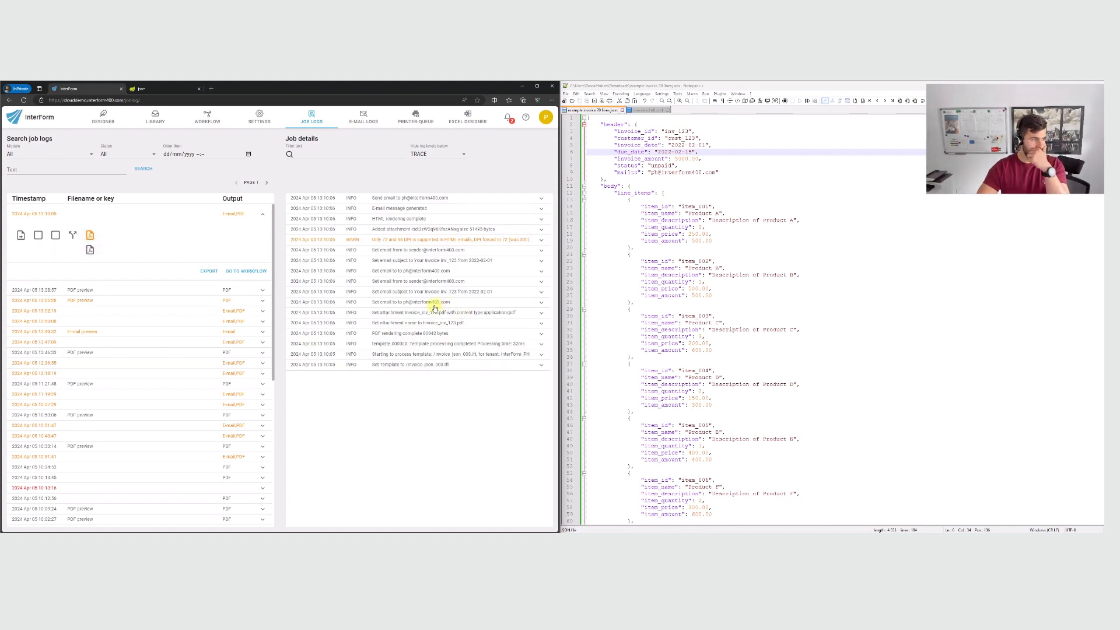
left_click(90, 249)
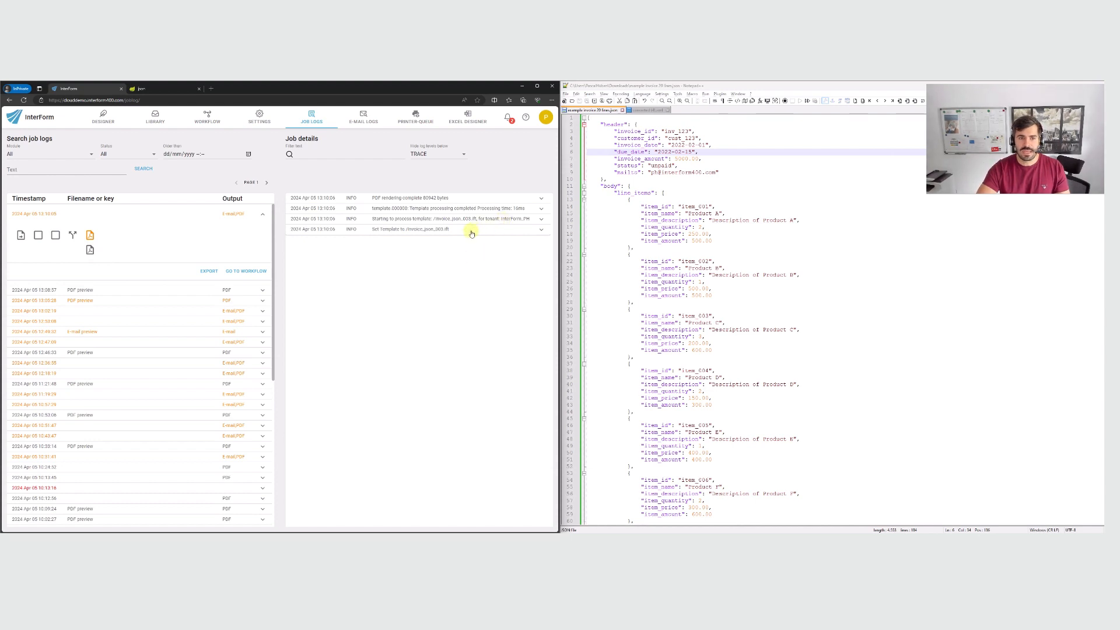
- Search the e-mail logs and check the received invoice e-mail's subject, body and PDF attachment in the mail client
left_click(363, 115)
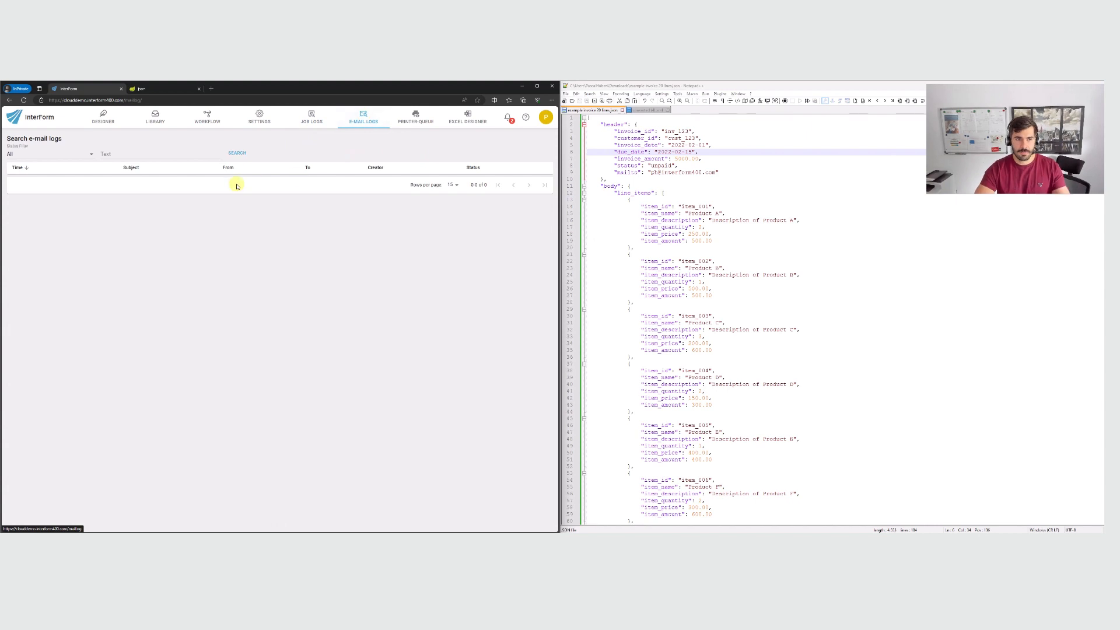
left_click(237, 153)
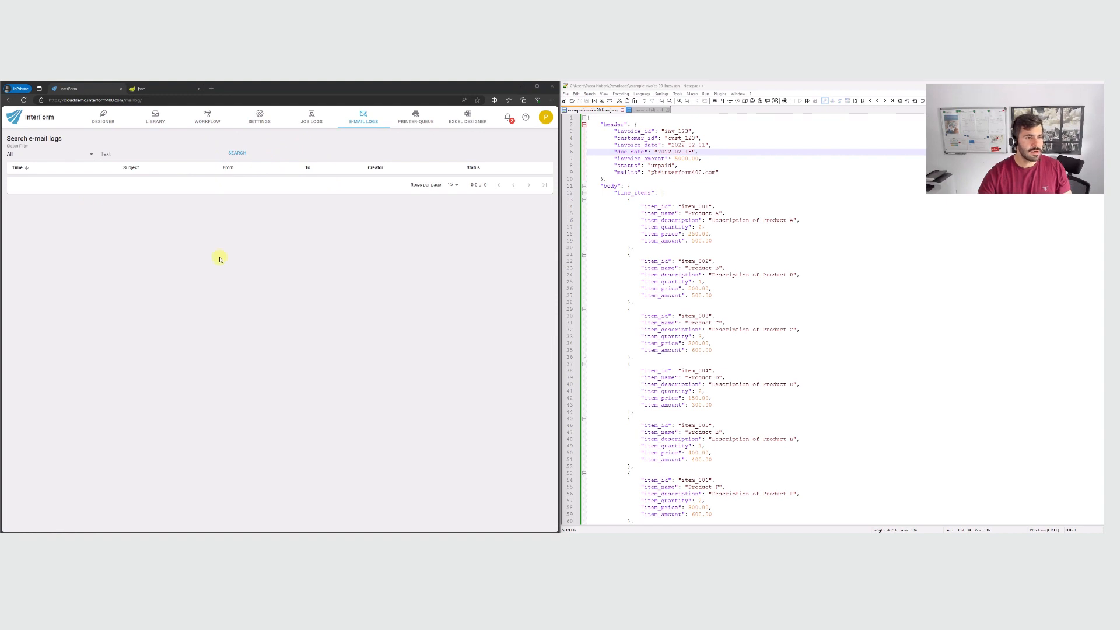
left_click_drag(1, 220, 407, 202)
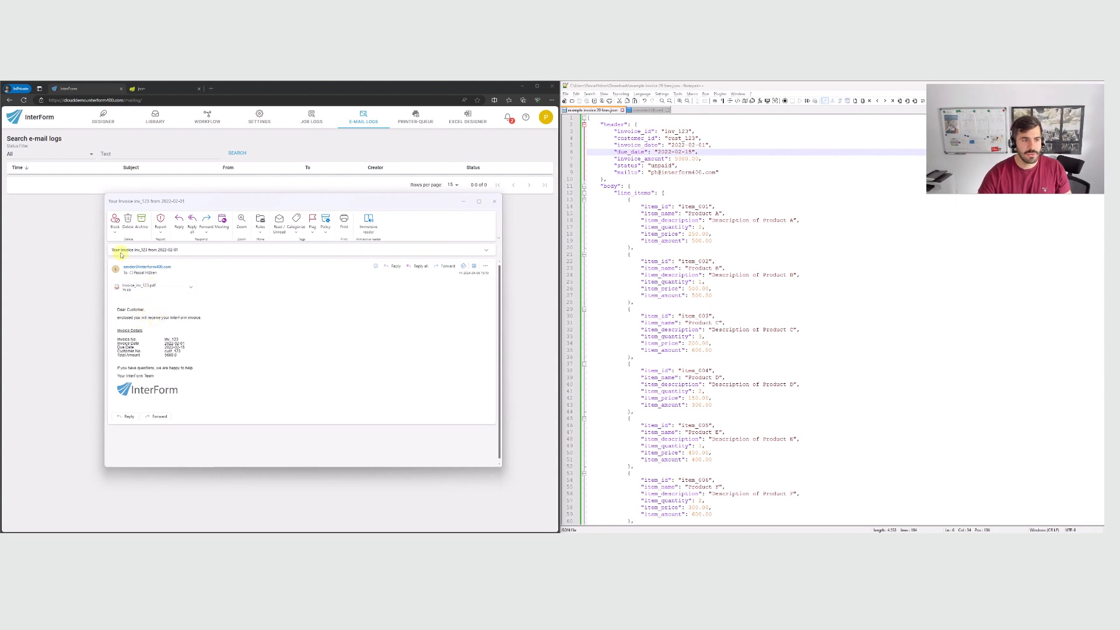
left_click_drag(115, 248, 189, 251)
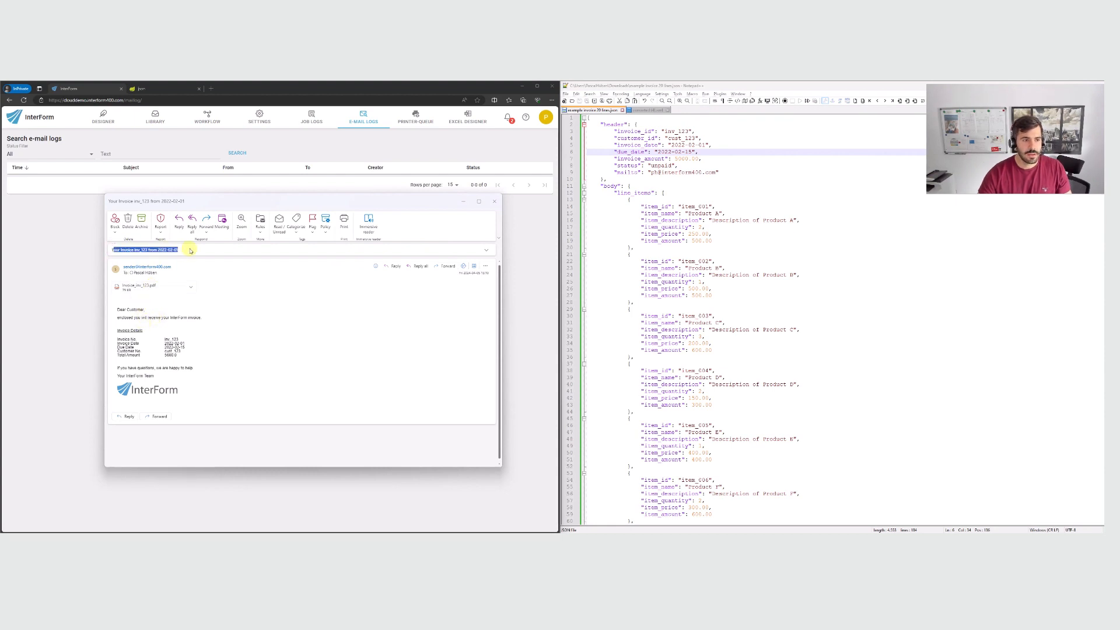
left_click(190, 251)
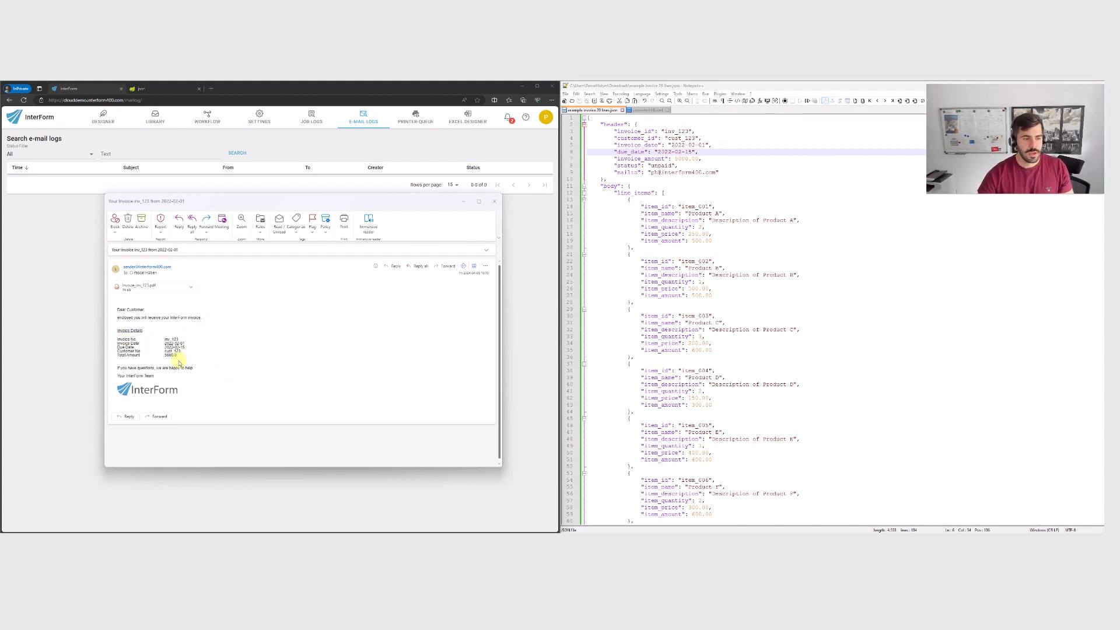
left_click(155, 288)
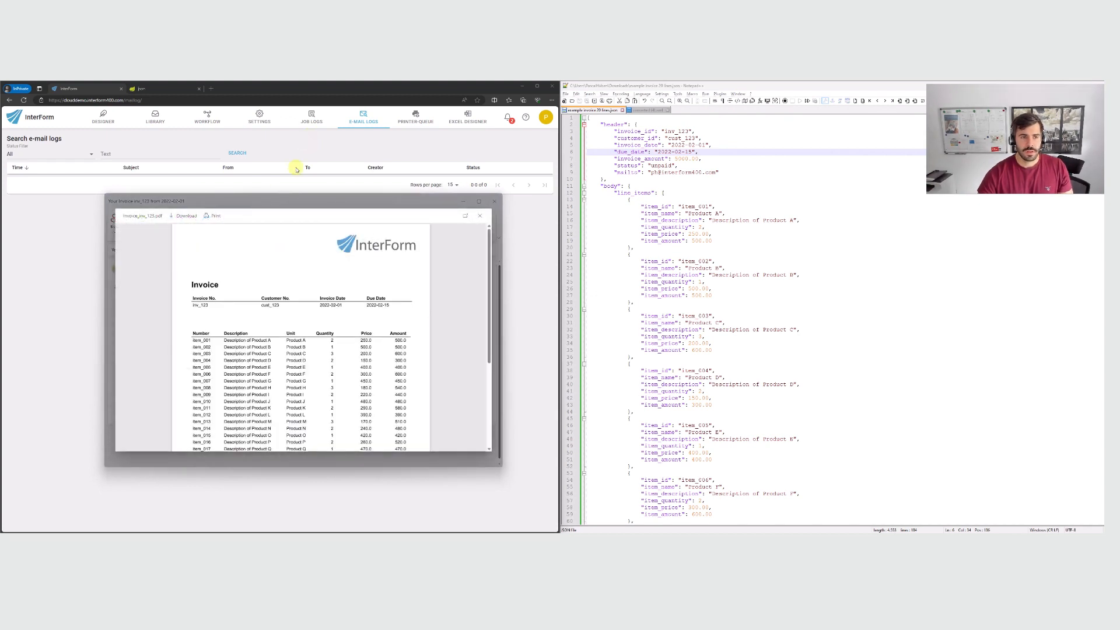
left_click(479, 215)
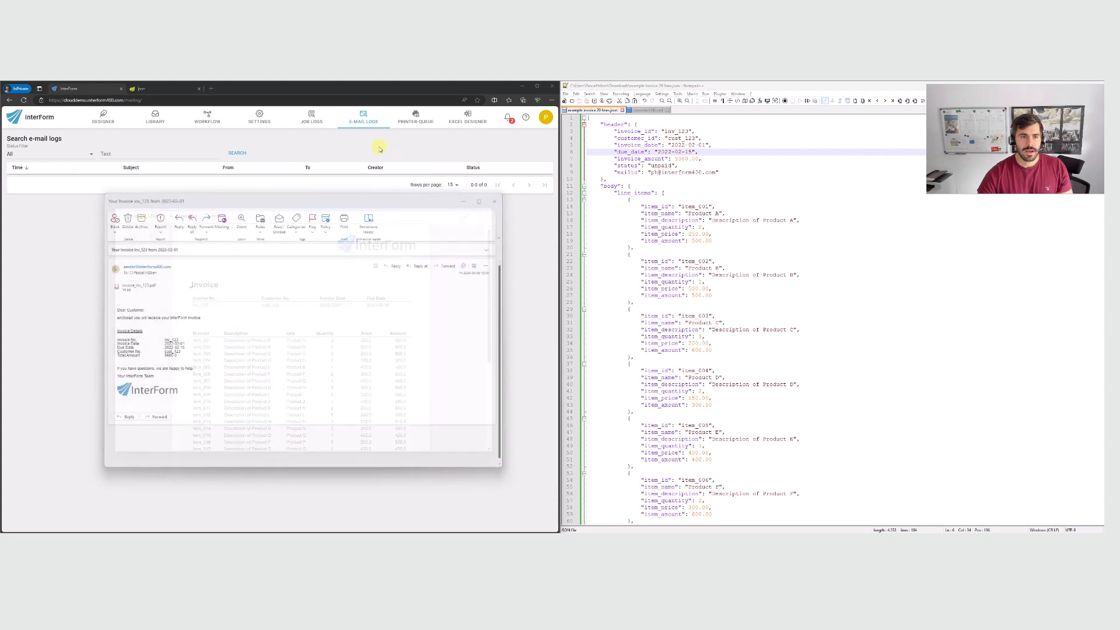
left_click(345, 139)
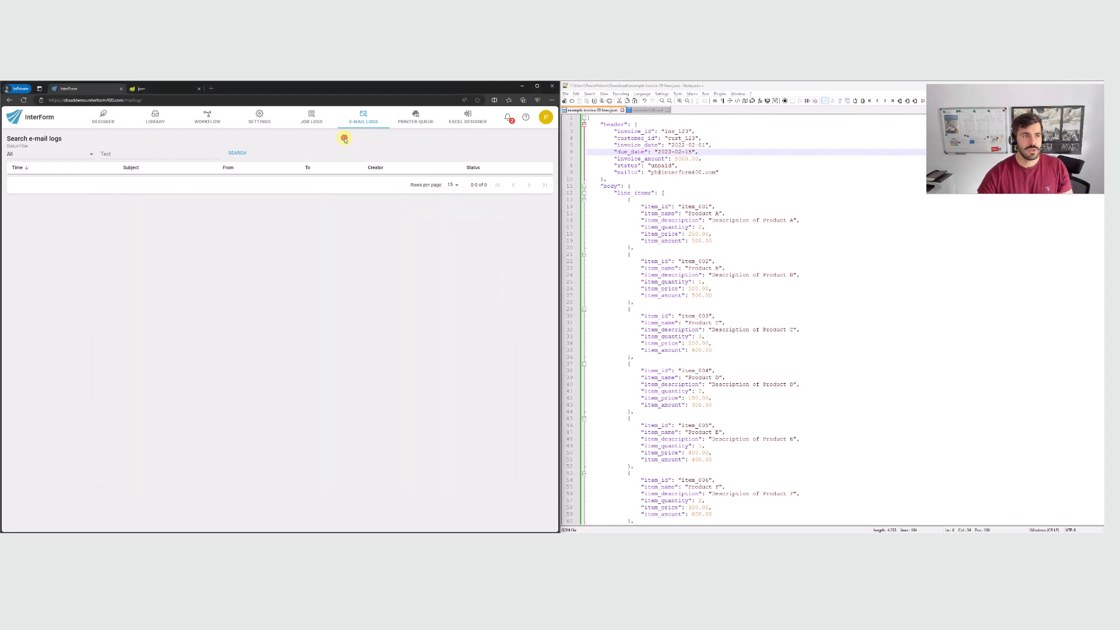
- Open the Mail signature Invoice example template from the library to view its layout, and return to the InterForm home page
left_click(153, 120)
left_click(124, 164)
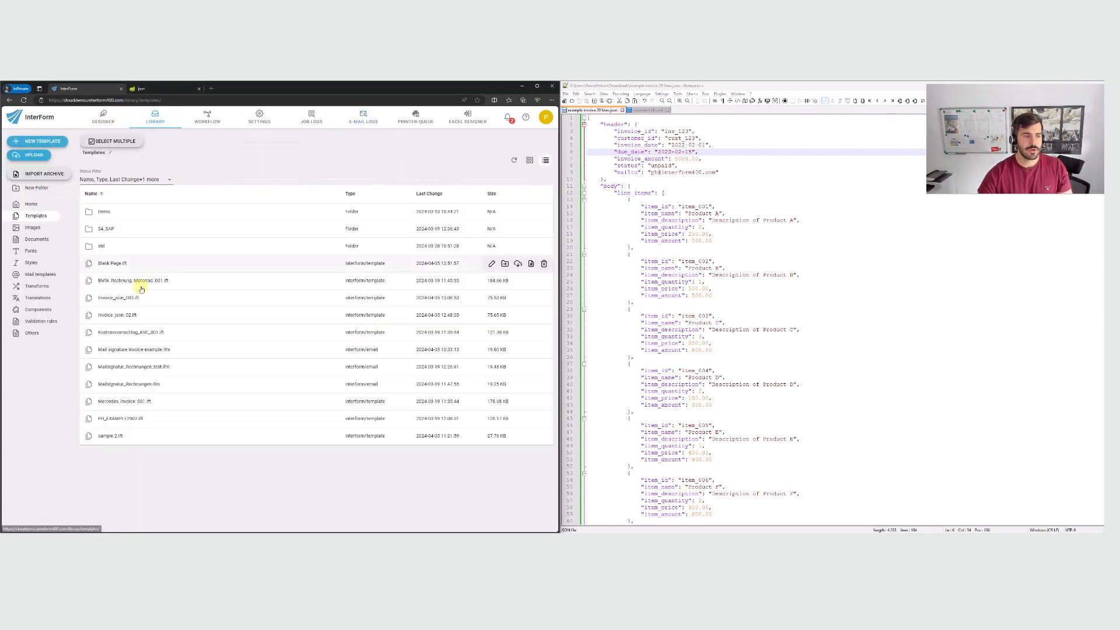
left_click(183, 348)
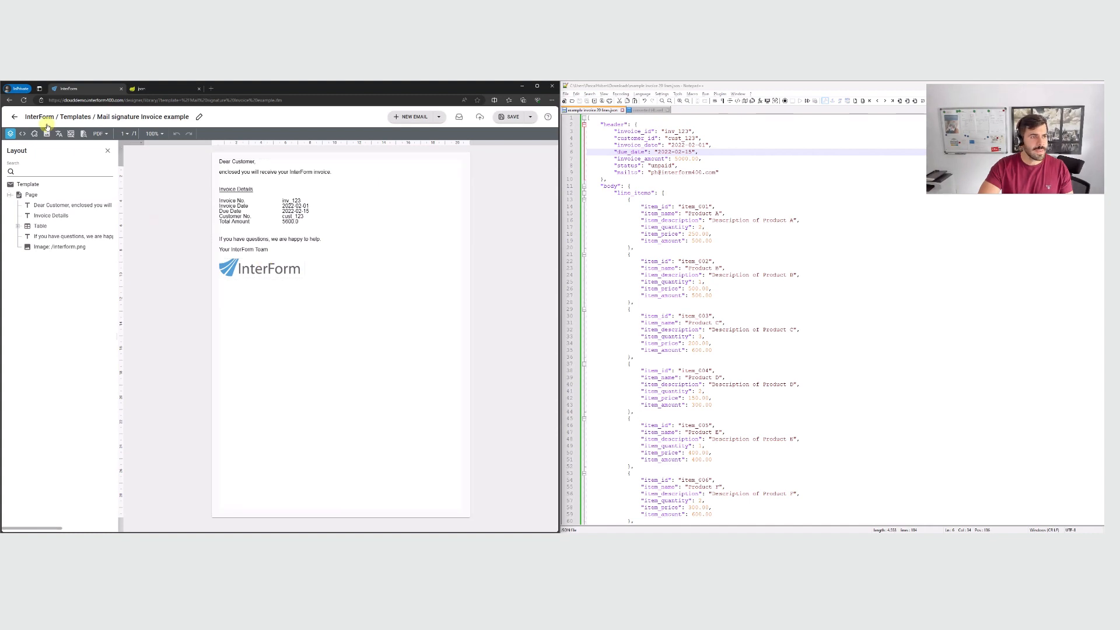
left_click(15, 117)
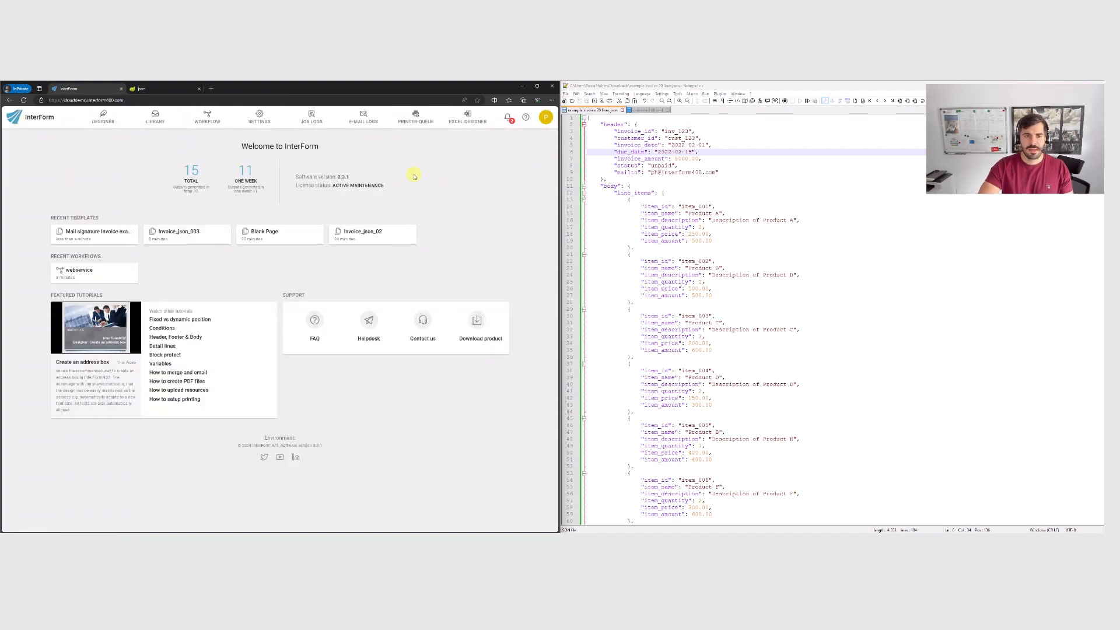